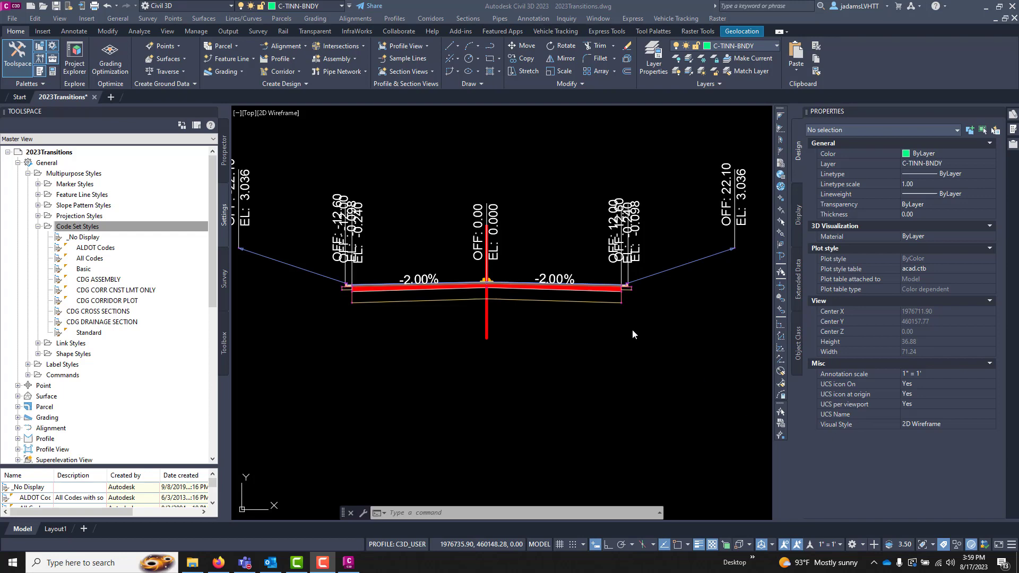
# Step: Zoom in on the right-hand curb-and-gutter end of the road assembly
pyautogui.scroll(2, 619, 308)
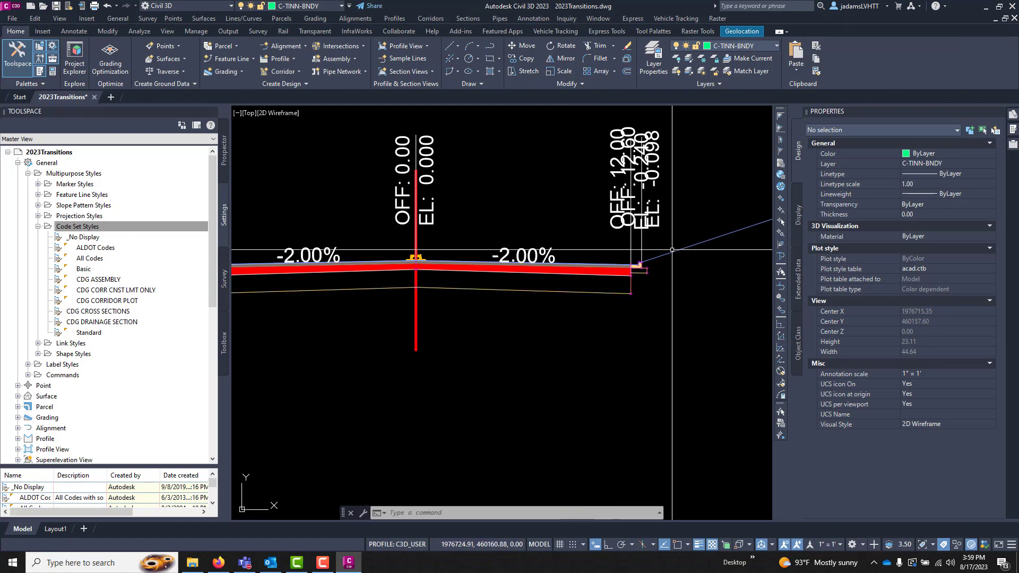
pyautogui.scroll(8, 616, 256)
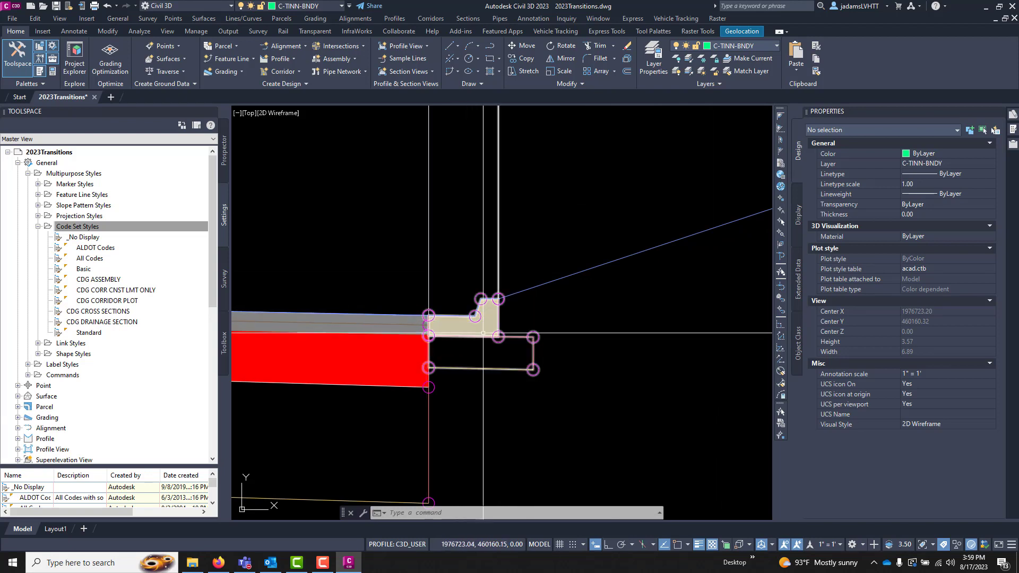
# Step: Read the curb link code and Top_Curb point code from their rollover tooltips
pyautogui.moveTo(489, 368)
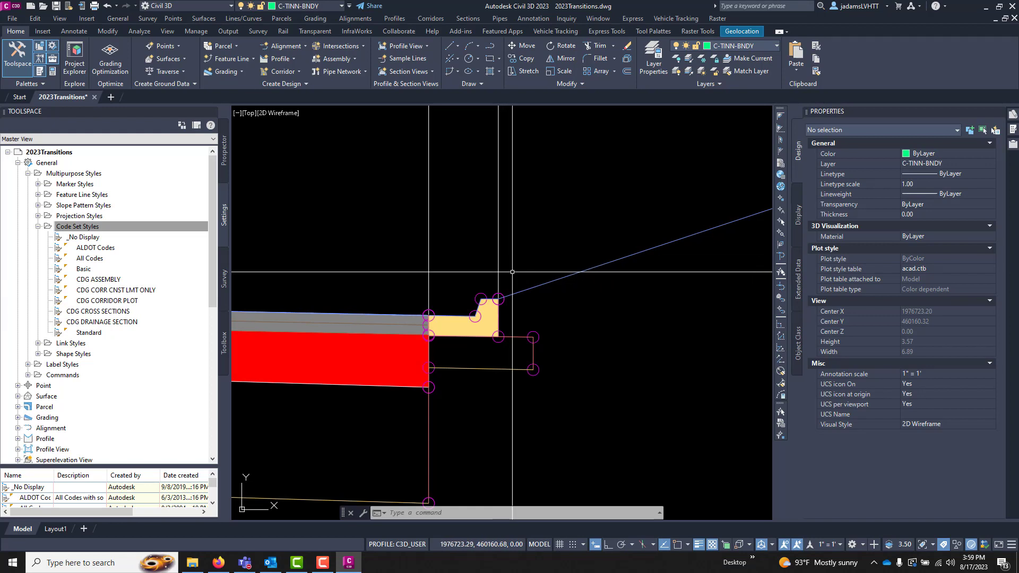
pyautogui.moveTo(481, 293)
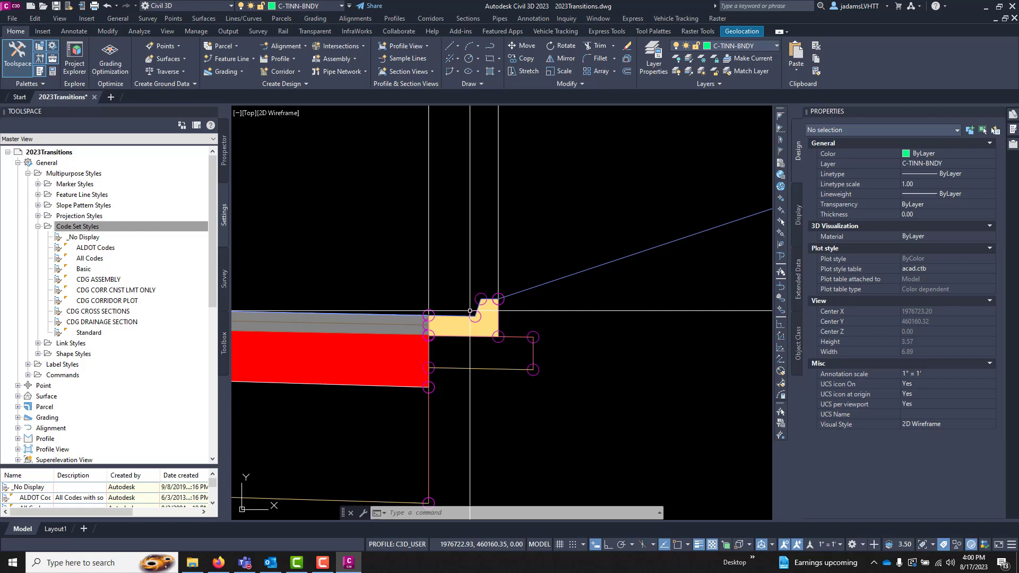
# Step: Open the UrbanCurbGutterGeneral Help topic full-screen at its Point, Link, and Shape Codes section
pyautogui.moveTo(1013, 129)
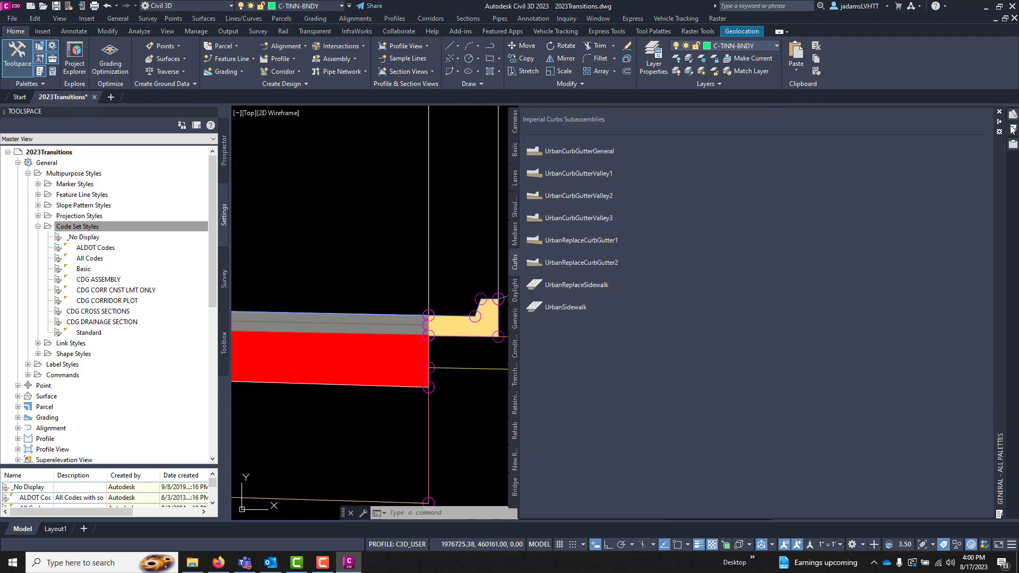
pyautogui.rightClick(567, 153)
pyautogui.click(575, 292)
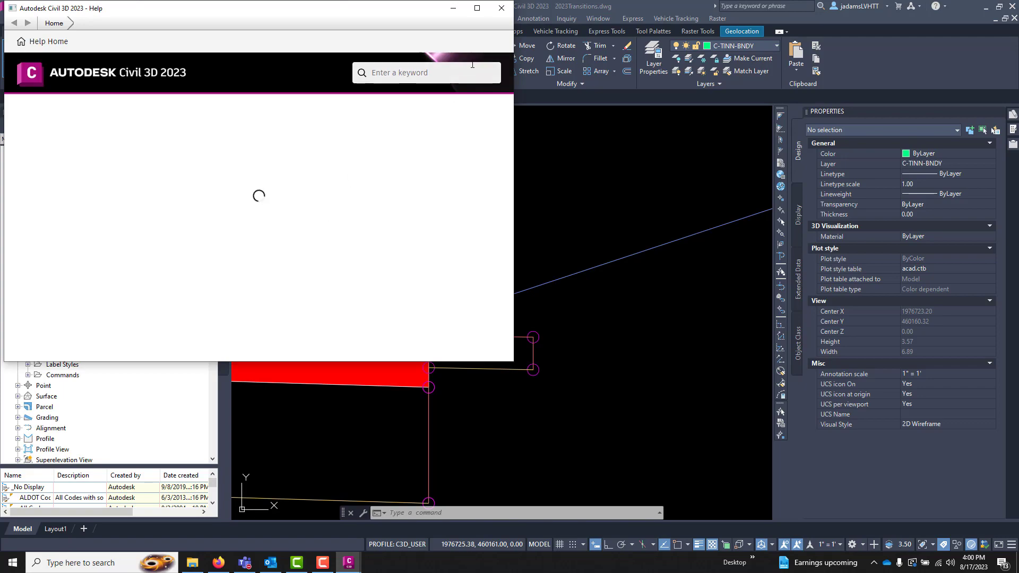
pyautogui.click(477, 8)
pyautogui.scroll(-5, 433, 223)
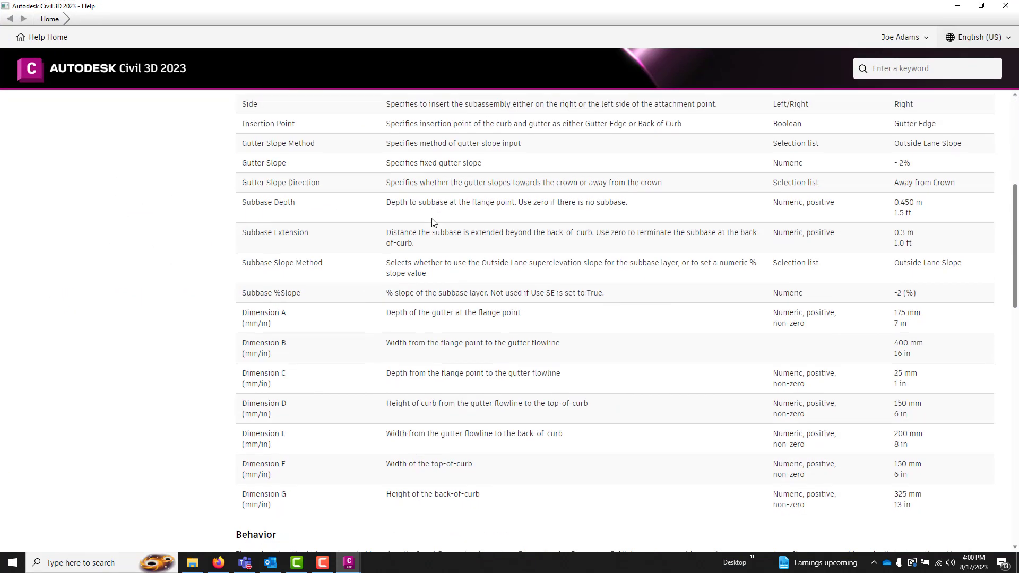
pyautogui.scroll(-10, 433, 223)
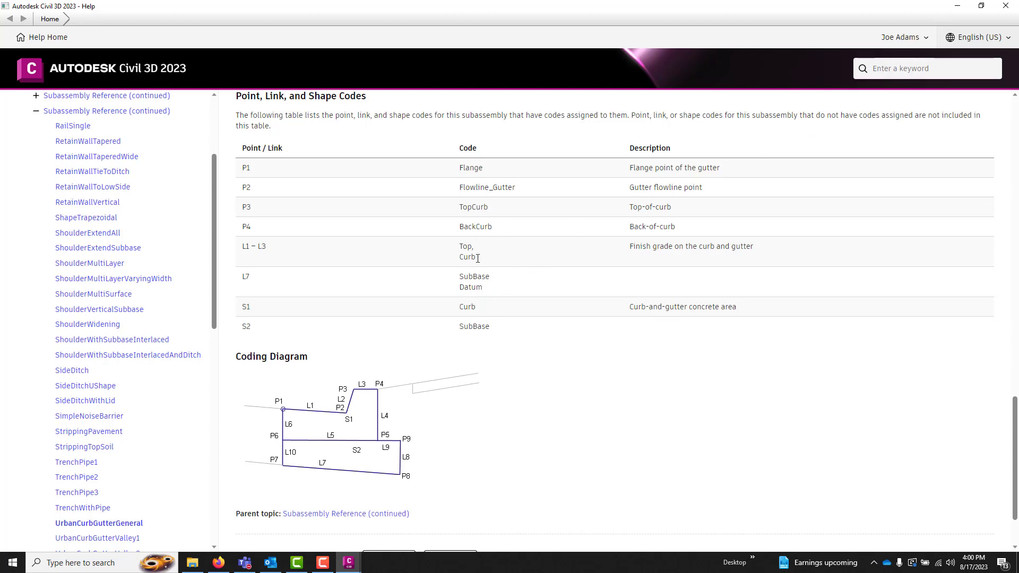
# Step: Leave Help, zoom out, and review the Link codes in the CDG ASSEMBLY code set style
pyautogui.click(957, 8)
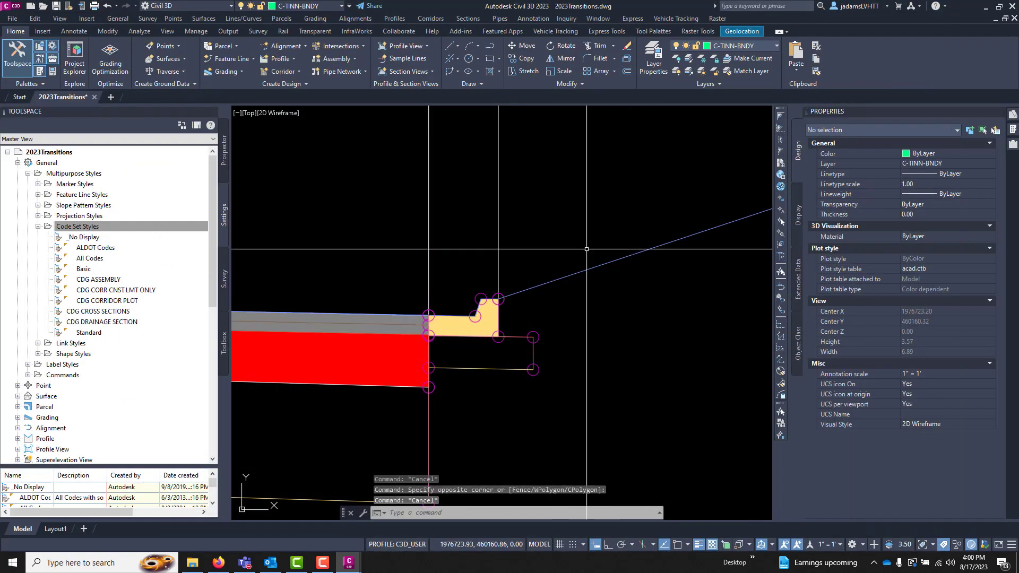
pyautogui.scroll(-8, 587, 249)
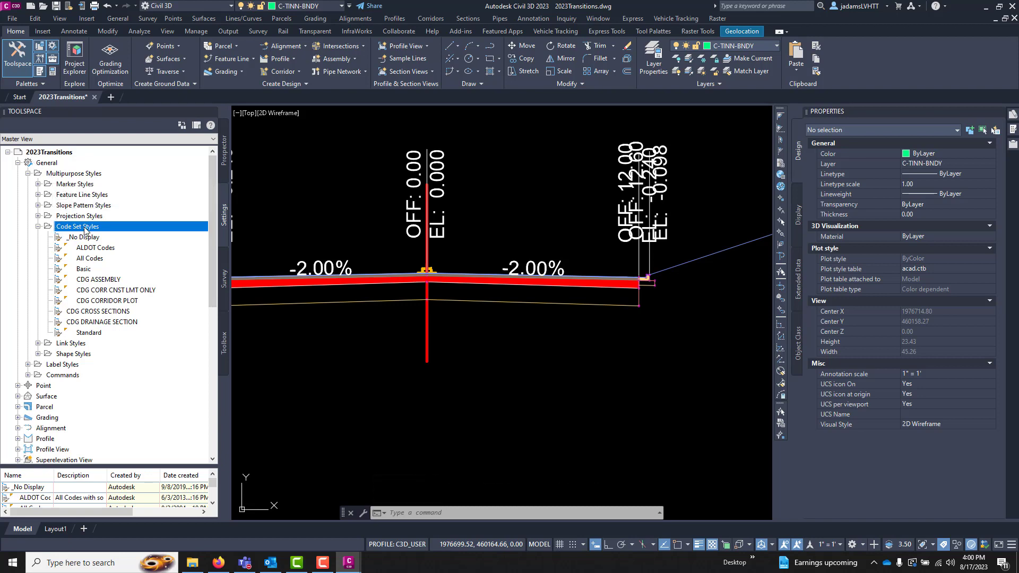
pyautogui.doubleClick(98, 279)
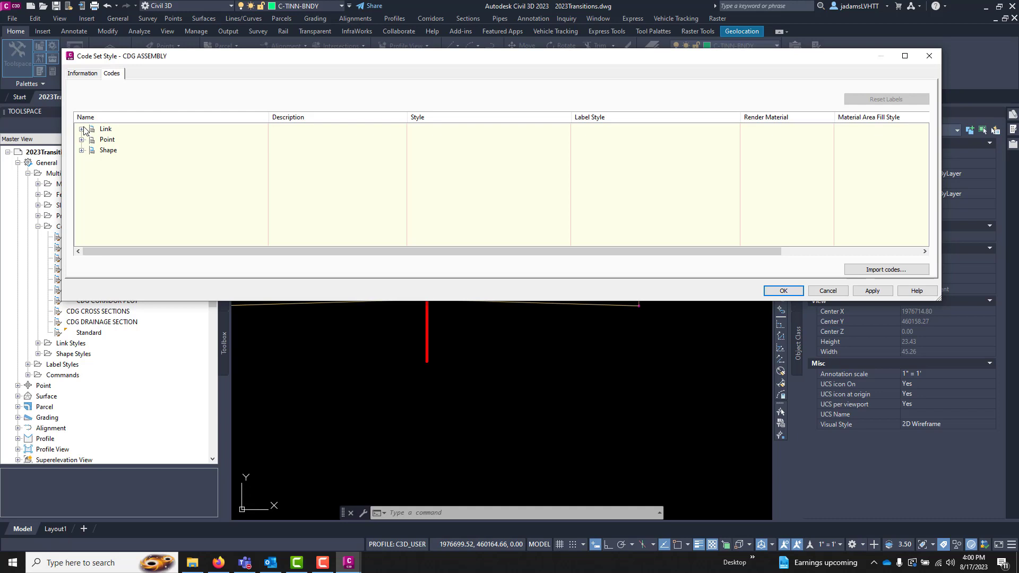
pyautogui.click(82, 129)
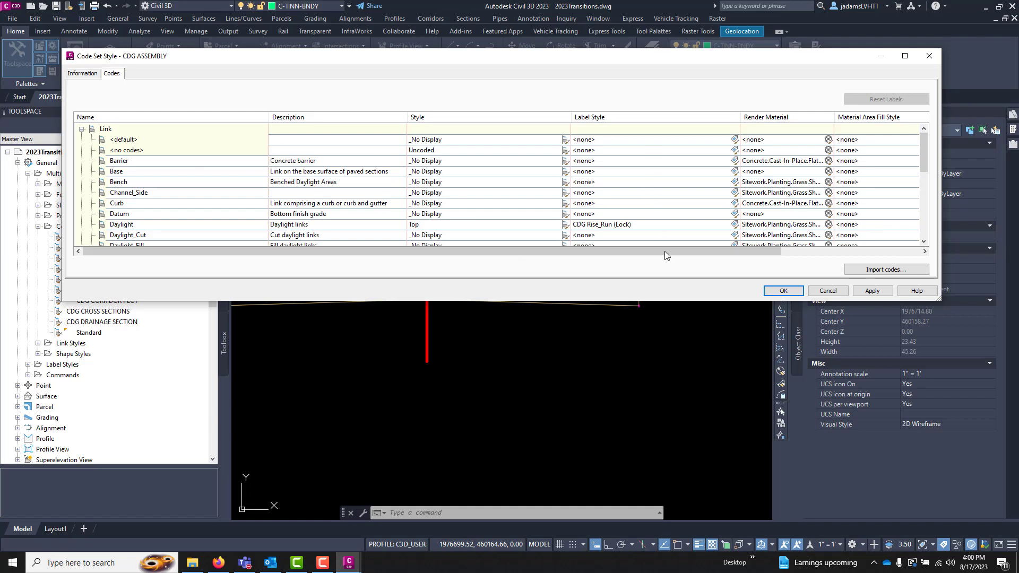
pyautogui.moveTo(665, 250); pyautogui.dragTo(805, 251)
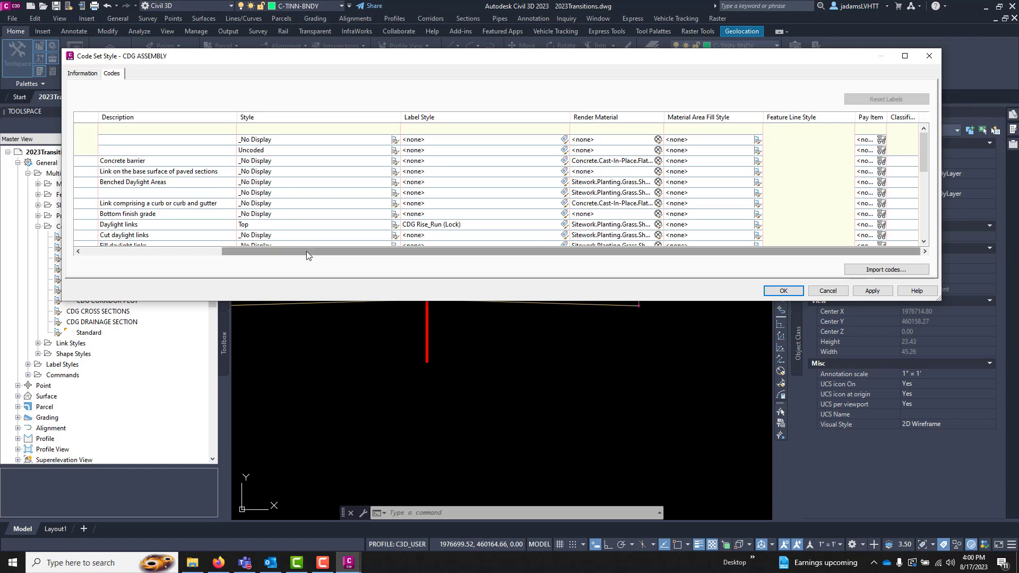
pyautogui.moveTo(307, 251); pyautogui.dragTo(165, 253)
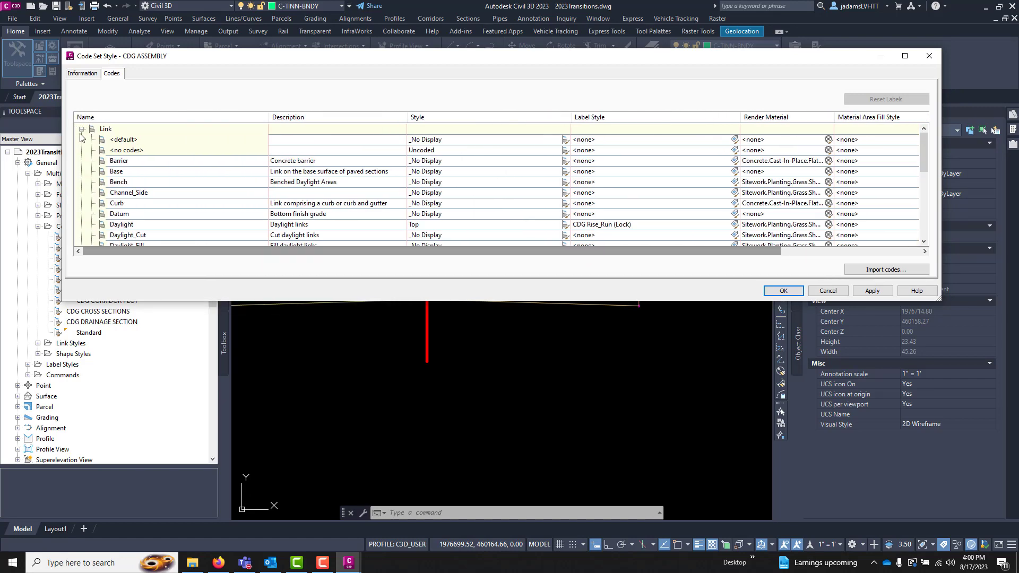
# Step: Review the CDG ASSEMBLY Point codes and their Feature Line Styles, then cancel without changes
pyautogui.click(81, 129)
pyautogui.click(81, 140)
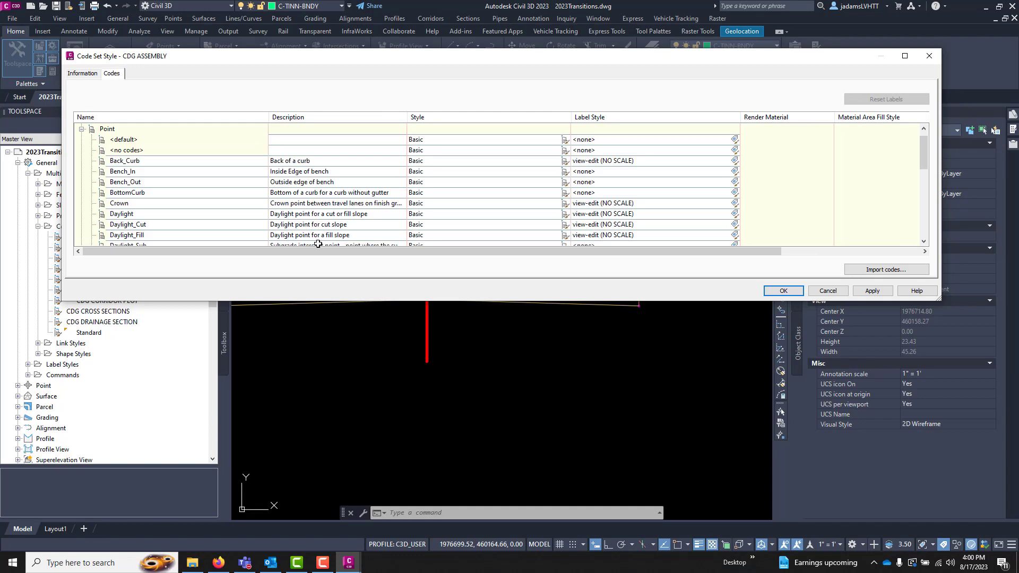
pyautogui.moveTo(325, 253); pyautogui.dragTo(464, 252)
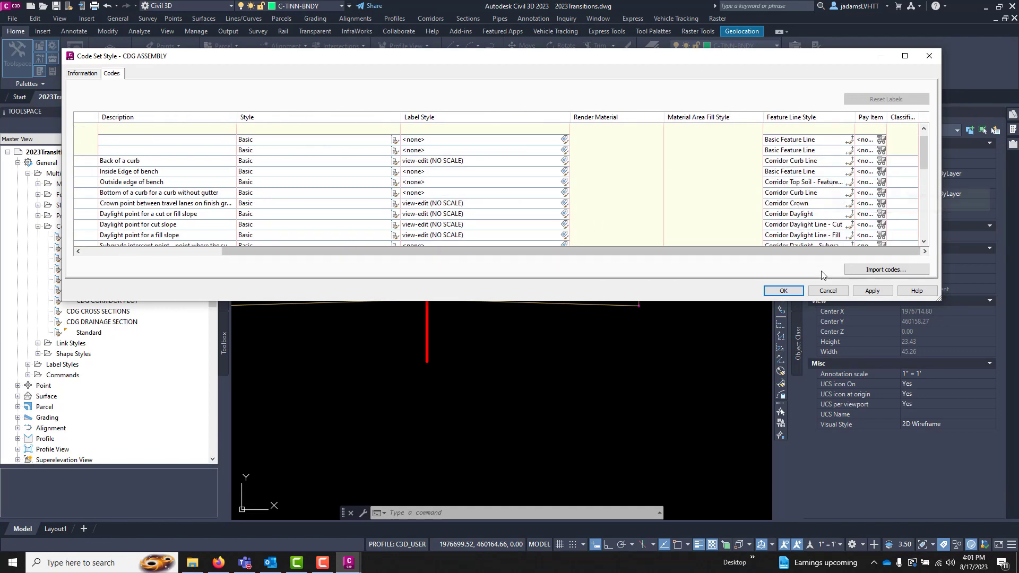
pyautogui.click(827, 291)
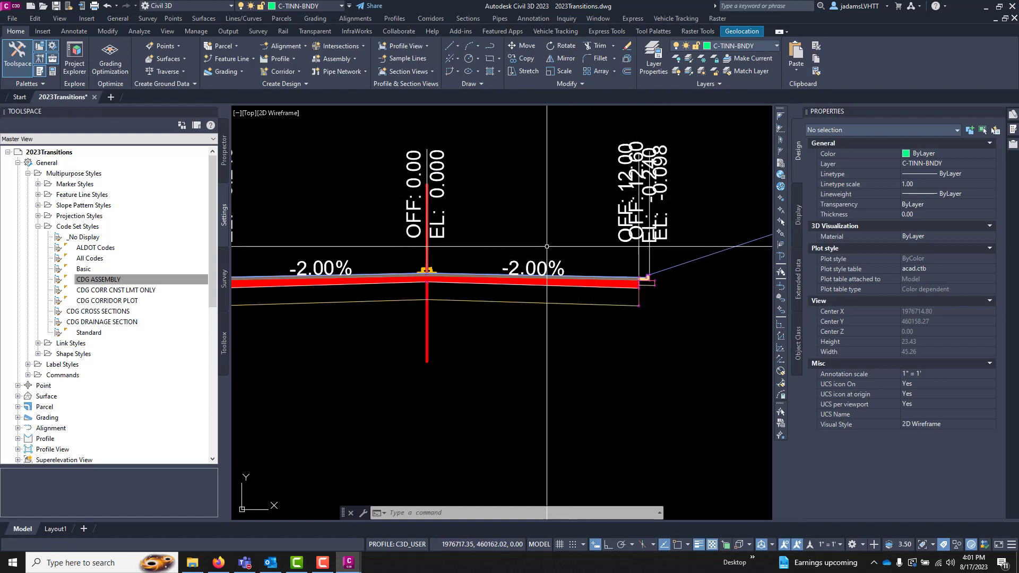
# Step: Create a new code set style named 'video'
pyautogui.click(111, 280)
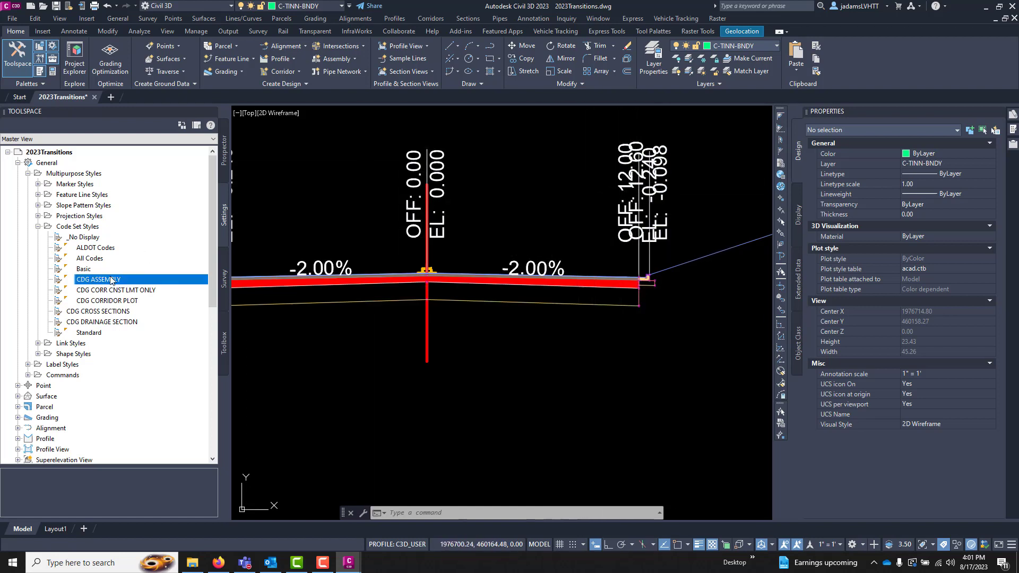
pyautogui.rightClick(73, 232)
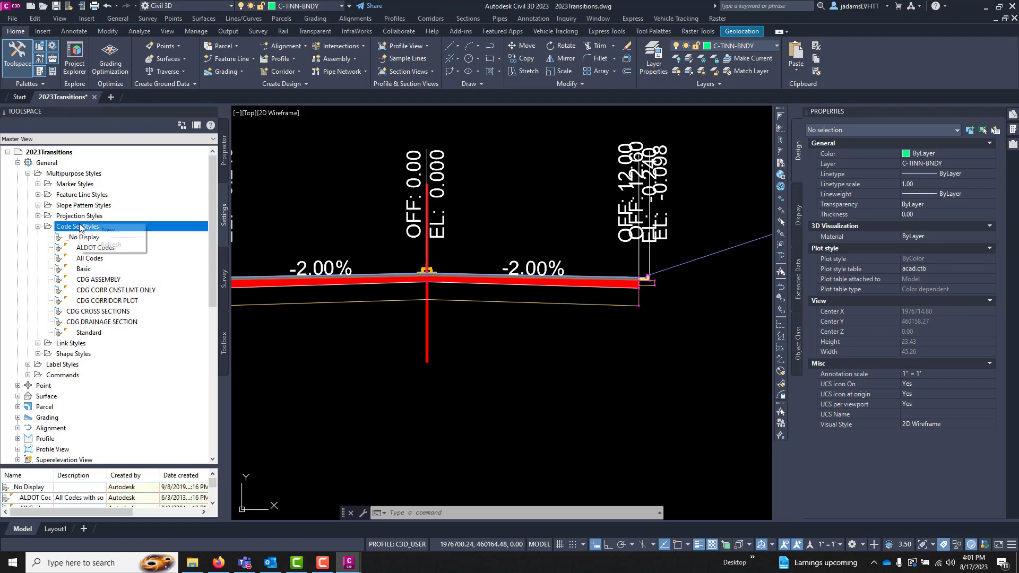
pyautogui.click(106, 233)
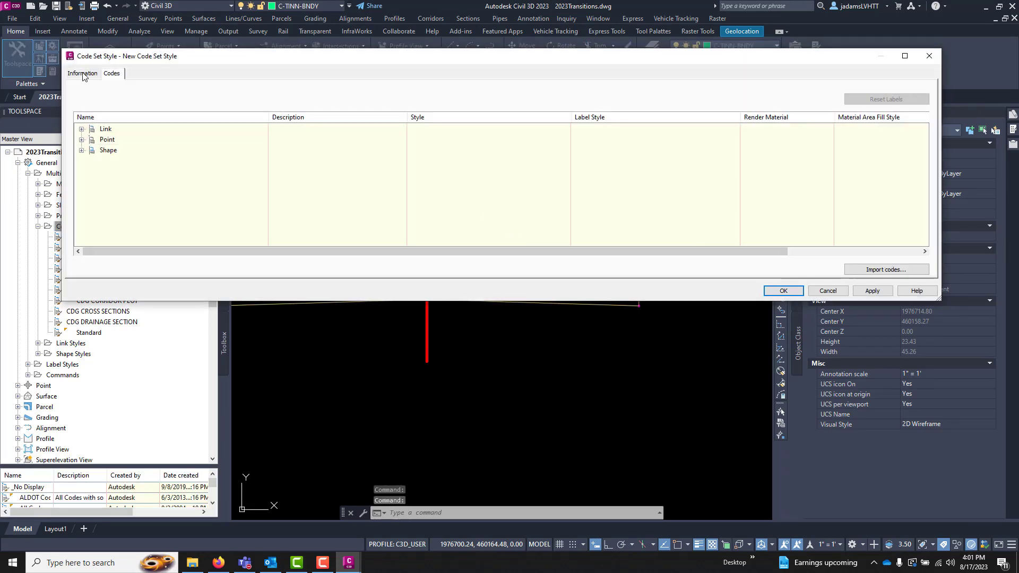
pyautogui.click(82, 74)
pyautogui.moveTo(130, 98); pyautogui.dragTo(45, 82)
pyautogui.write('video')
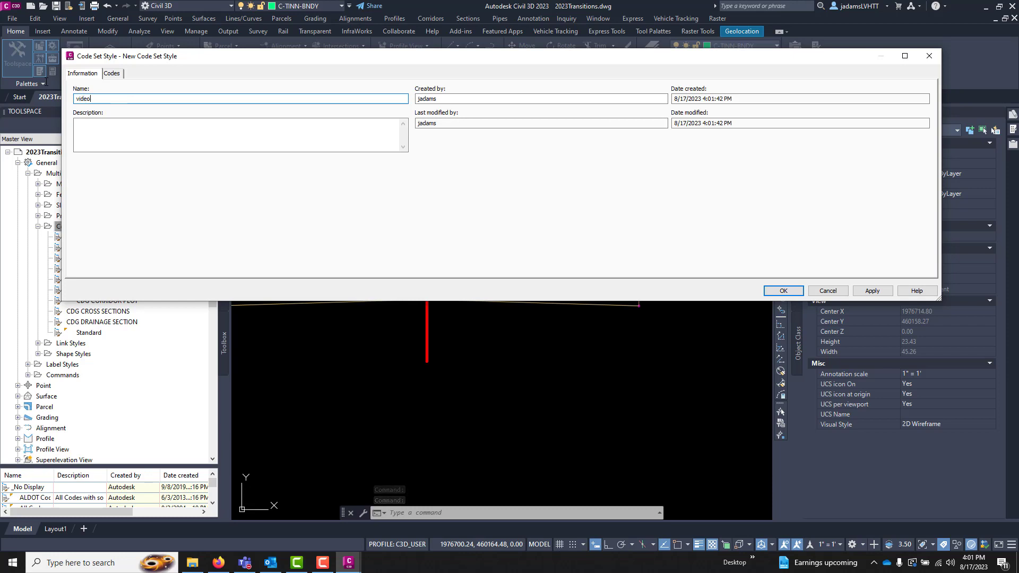
# Step: Inspect the Link, Point and Shape codes, each holding only <default> and <no codes> entries
pyautogui.click(110, 74)
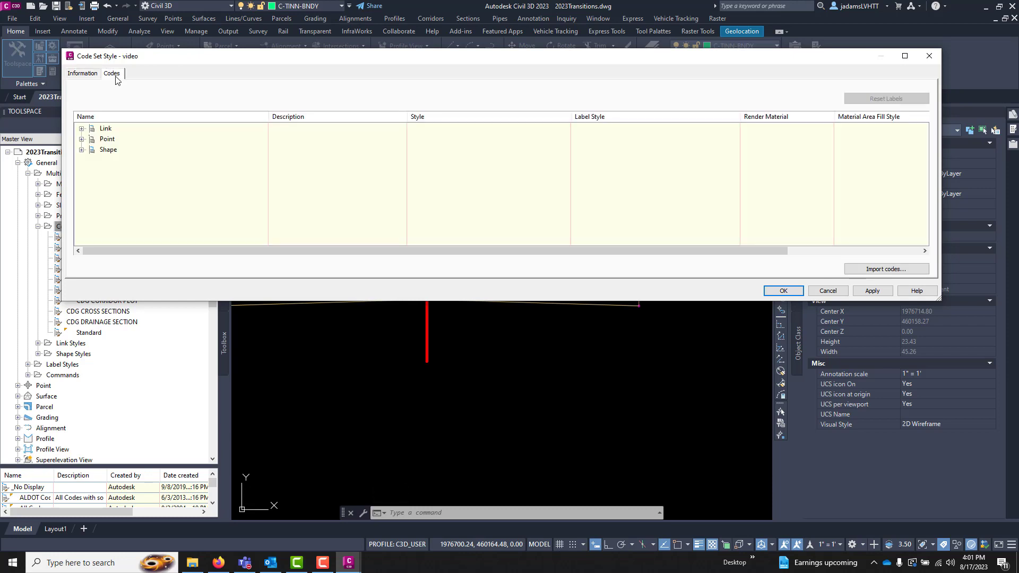
pyautogui.click(83, 129)
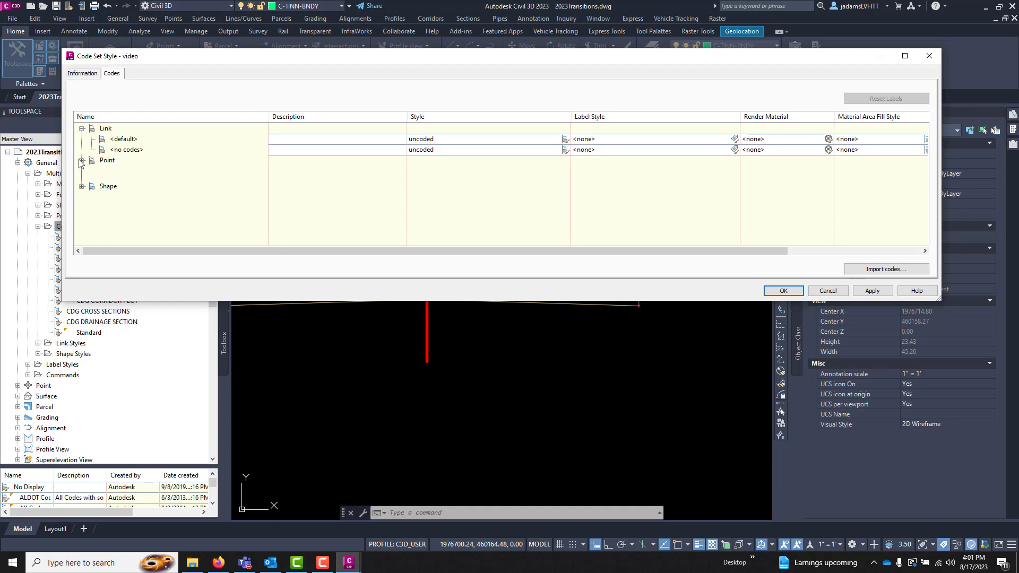
pyautogui.click(81, 160)
pyautogui.click(81, 192)
pyautogui.click(132, 140)
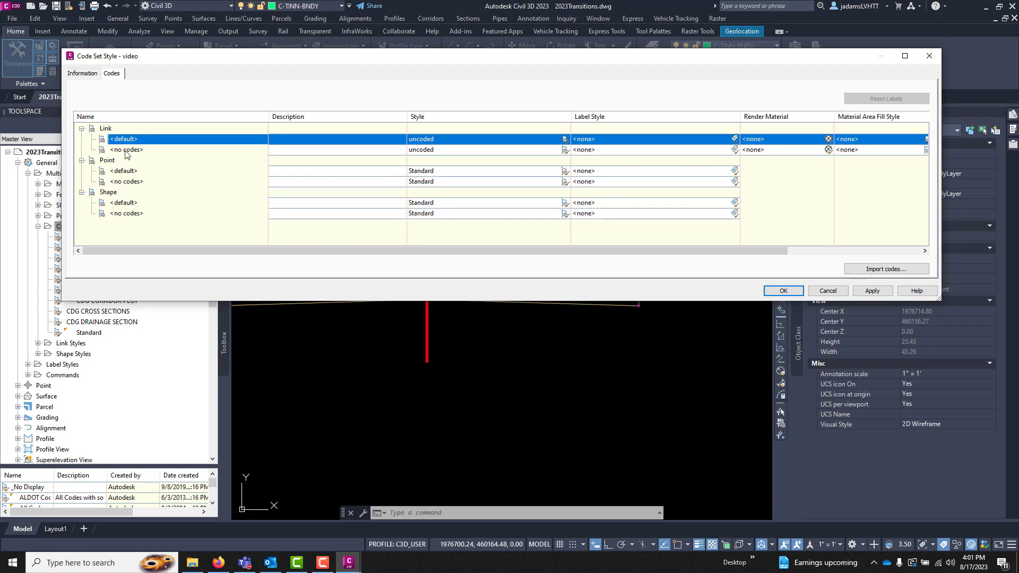
pyautogui.click(146, 152)
pyautogui.click(154, 139)
pyautogui.click(147, 150)
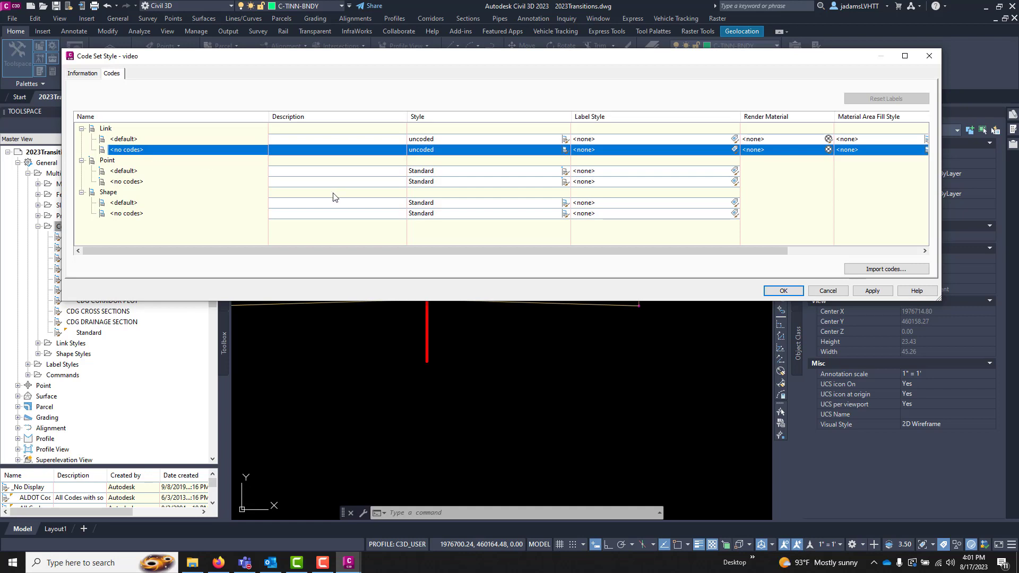
pyautogui.click(82, 128)
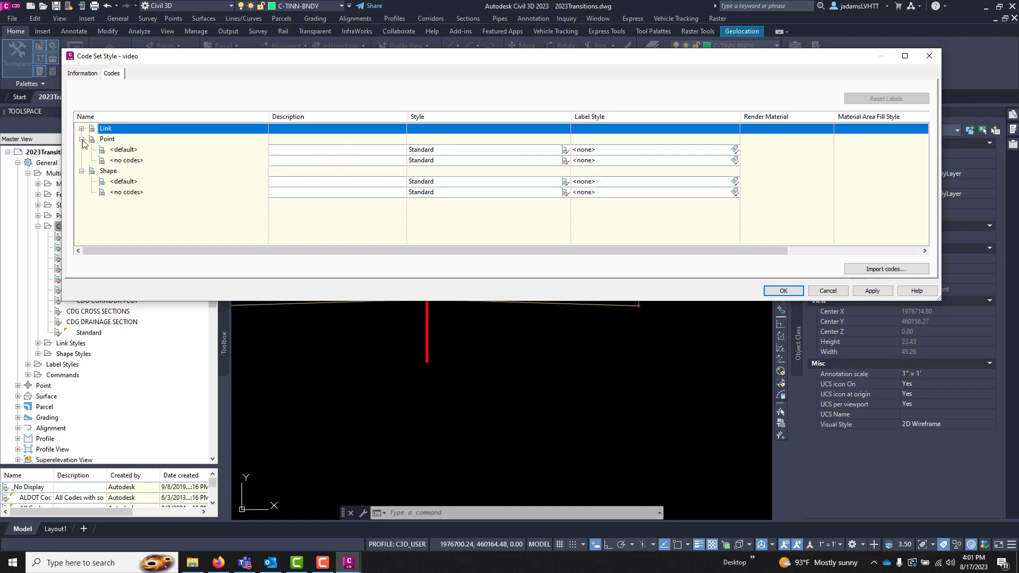
pyautogui.click(82, 171)
pyautogui.click(185, 149)
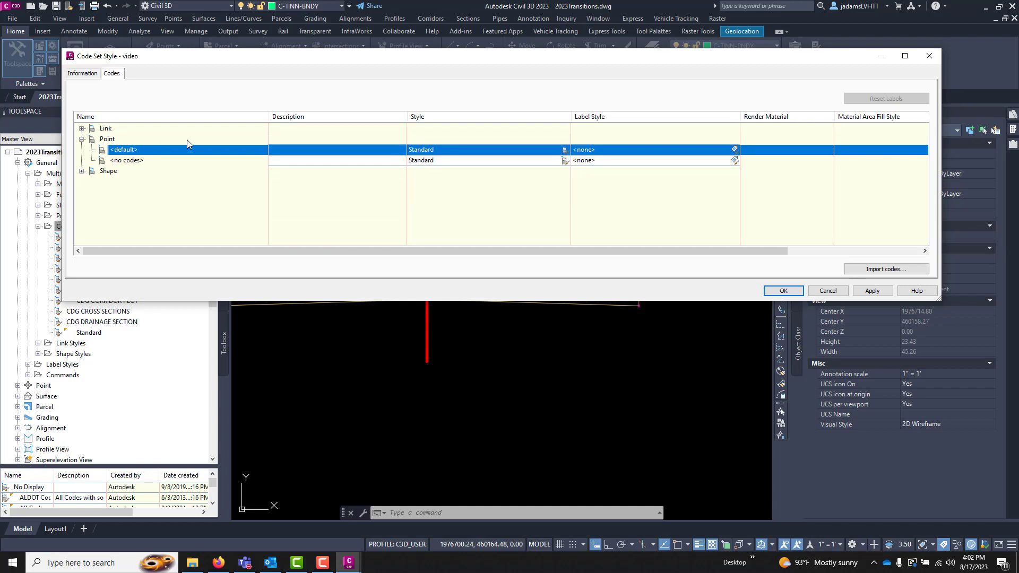
# Step: Set the Point <default> marker style to circles
pyautogui.click(564, 151)
pyautogui.click(564, 160)
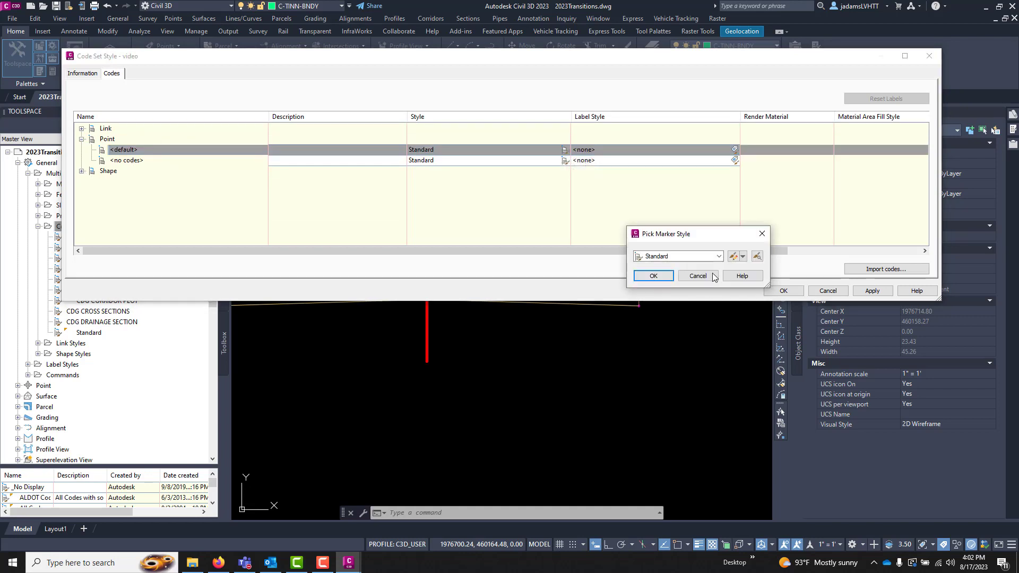
pyautogui.click(717, 257)
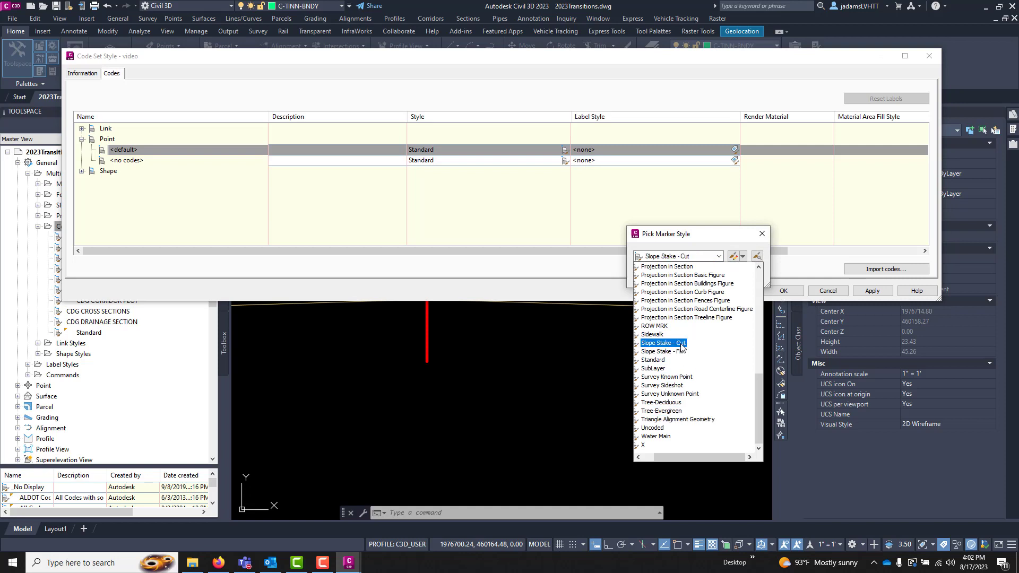
pyautogui.scroll(5, 673, 337)
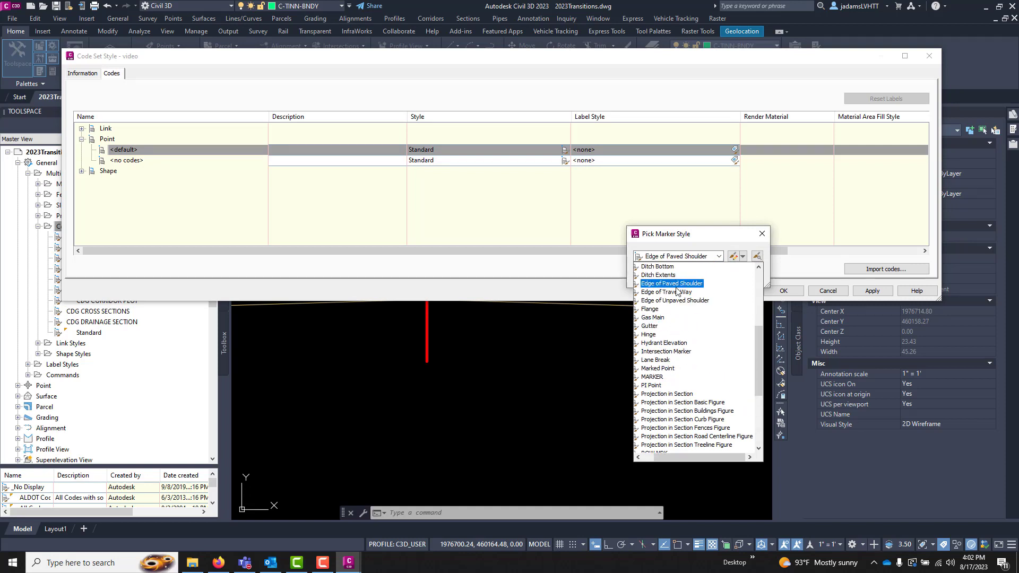
pyautogui.scroll(2, 675, 299)
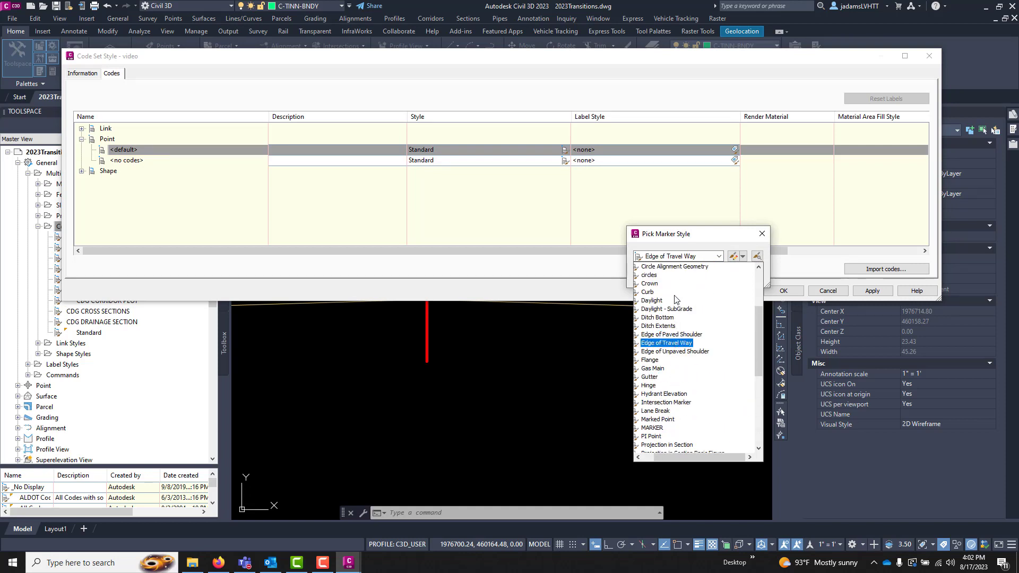
pyautogui.click(652, 275)
pyautogui.click(734, 256)
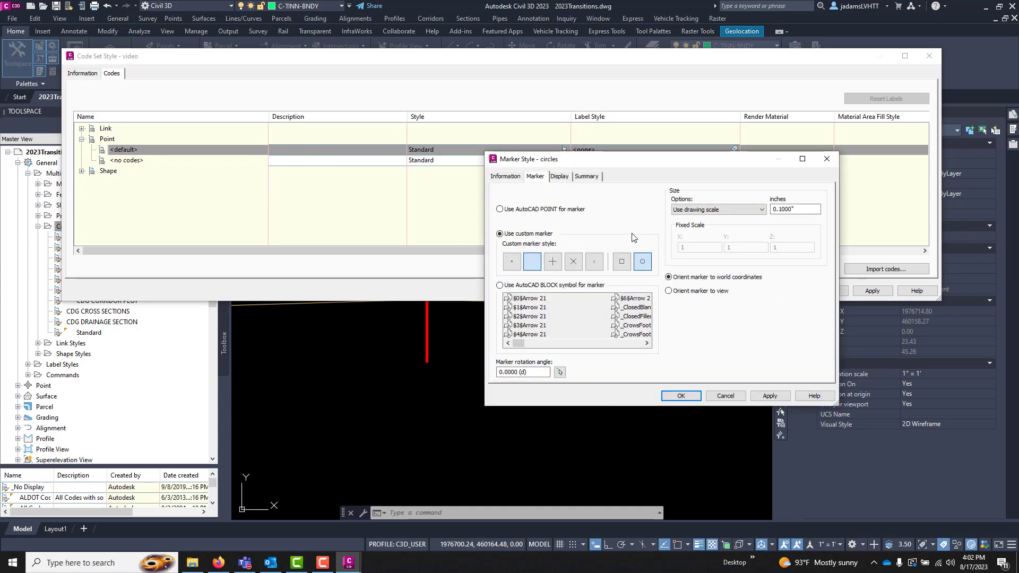
pyautogui.click(560, 176)
pyautogui.click(696, 399)
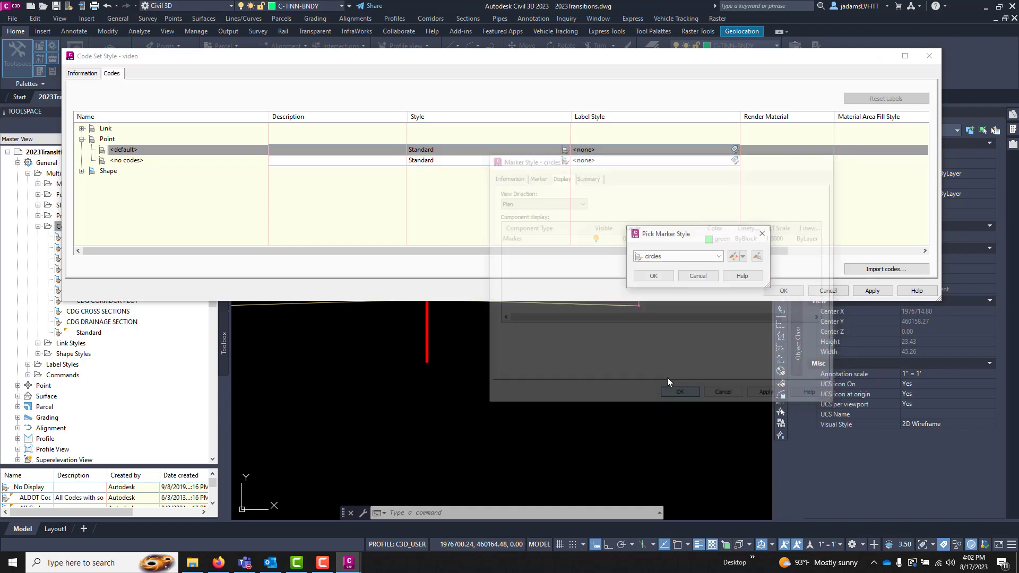
pyautogui.click(665, 278)
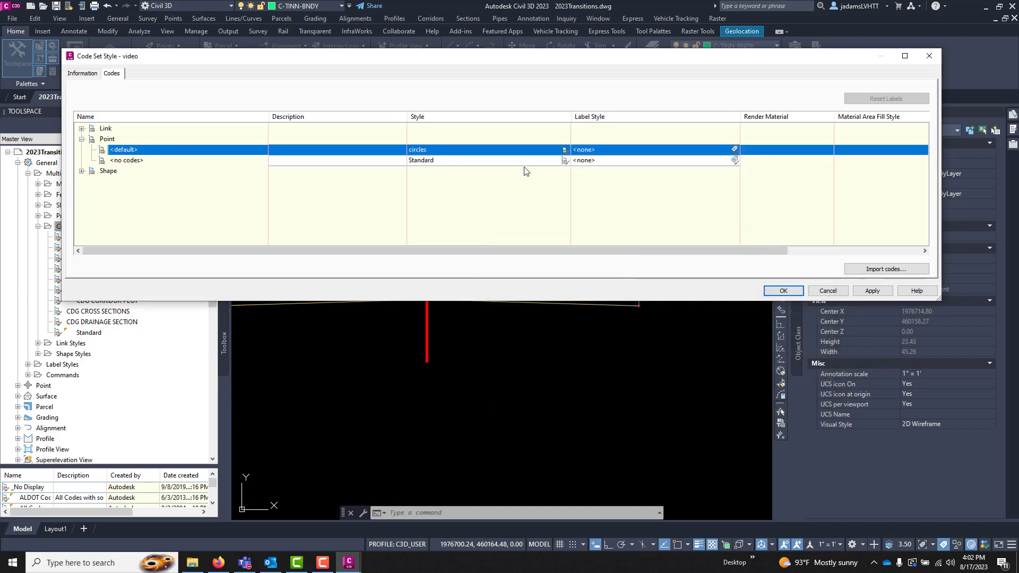
# Step: Set the Point <no codes> marker style to X
pyautogui.click(564, 161)
pyautogui.click(690, 257)
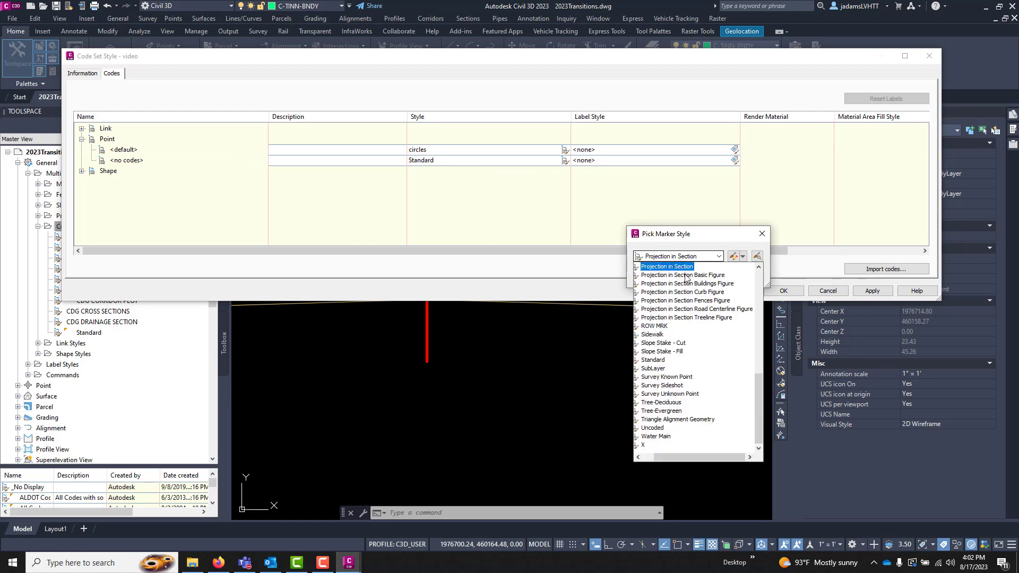
pyautogui.click(646, 445)
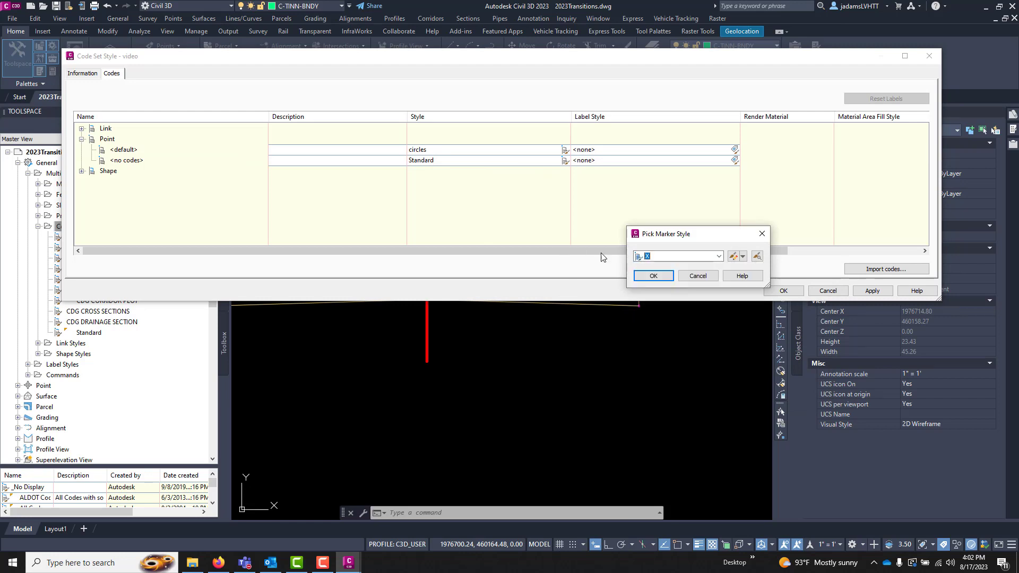
pyautogui.click(657, 275)
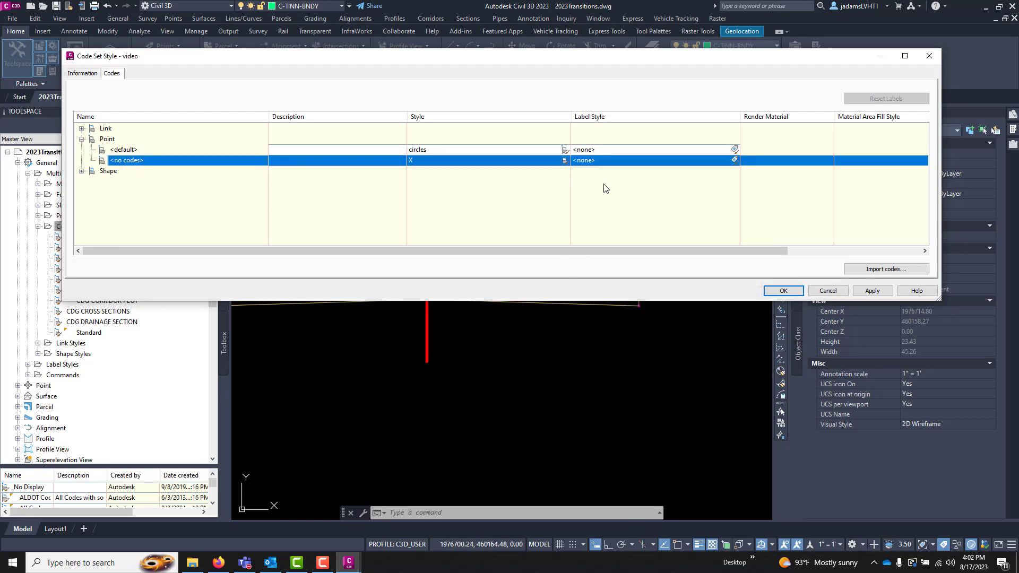
# Step: Save the video style and assign it to the MAIN ROAD assembly in the Properties palette
pyautogui.click(784, 291)
pyautogui.moveTo(465, 316); pyautogui.dragTo(690, 289)
pyautogui.rightClick(459, 319)
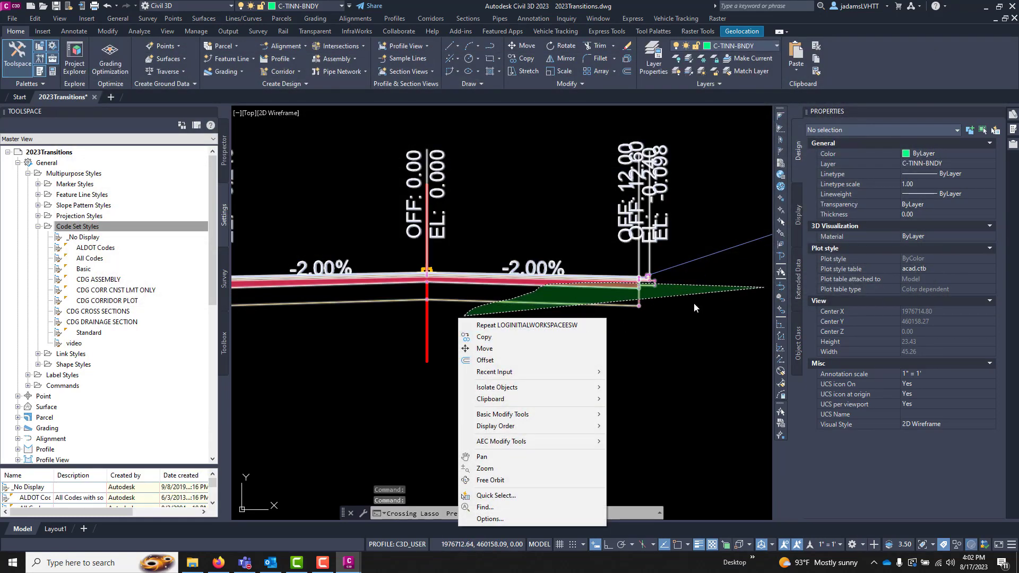
pyautogui.click(685, 345)
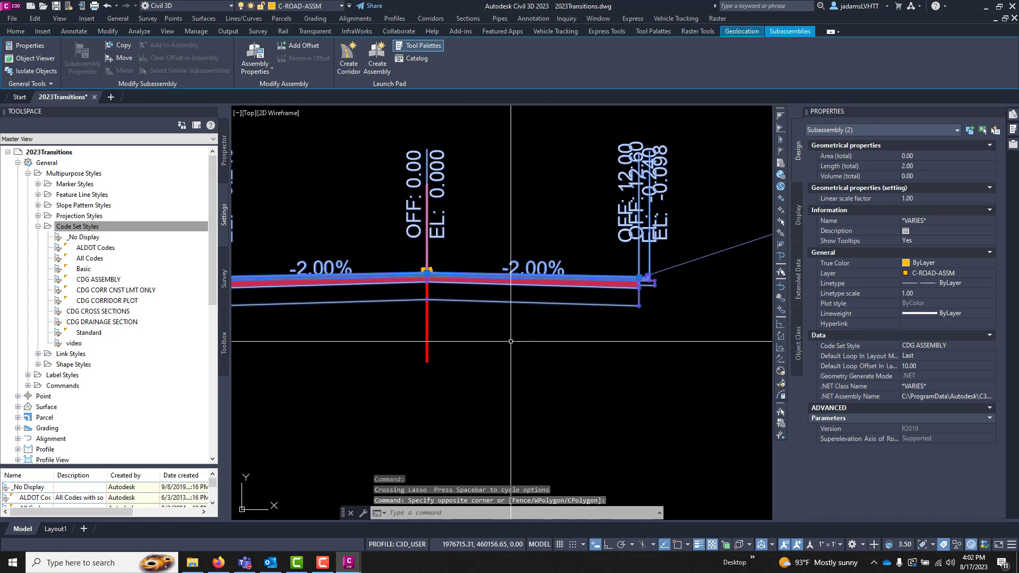
pyautogui.press('Escape')
pyautogui.press('Escape')
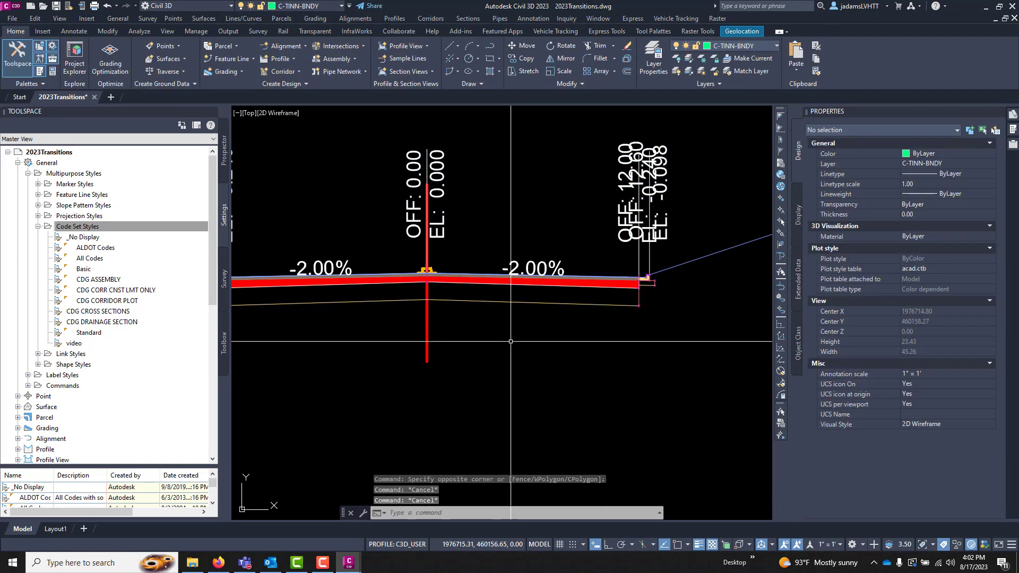
pyautogui.click(509, 341)
pyautogui.click(422, 352)
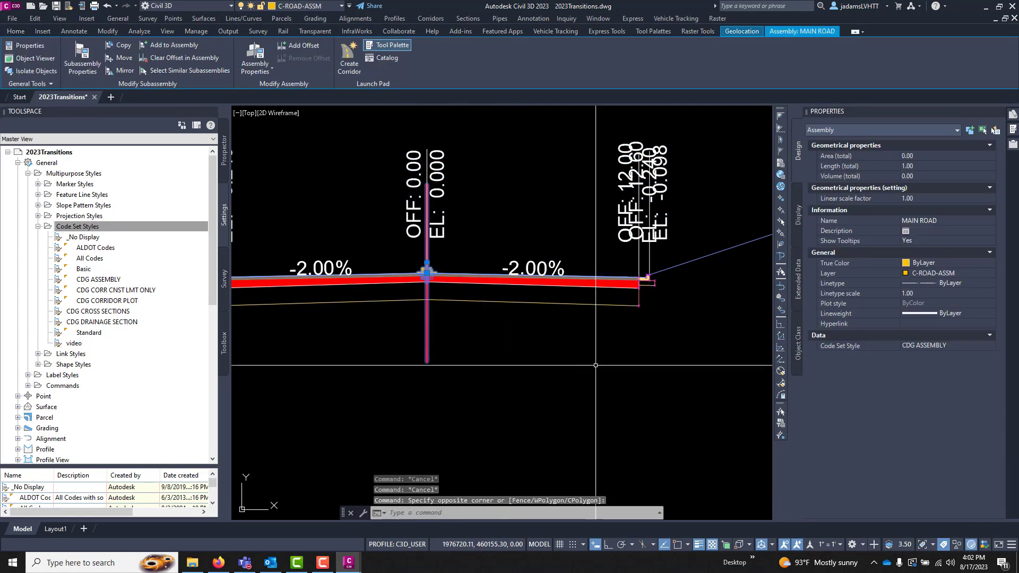
pyautogui.click(934, 345)
pyautogui.click(929, 345)
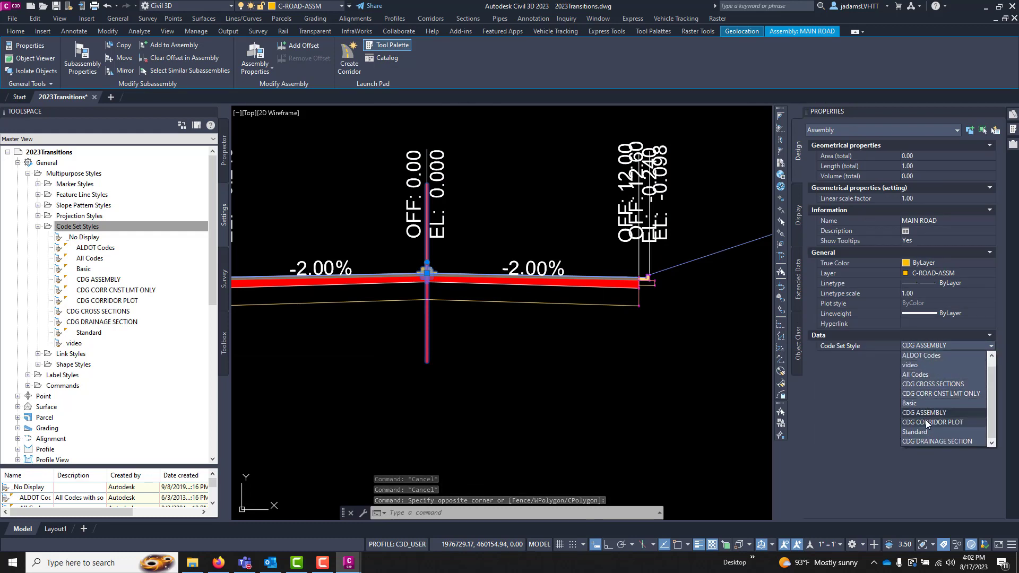
pyautogui.click(912, 365)
pyautogui.press('Escape')
pyautogui.press('Escape')
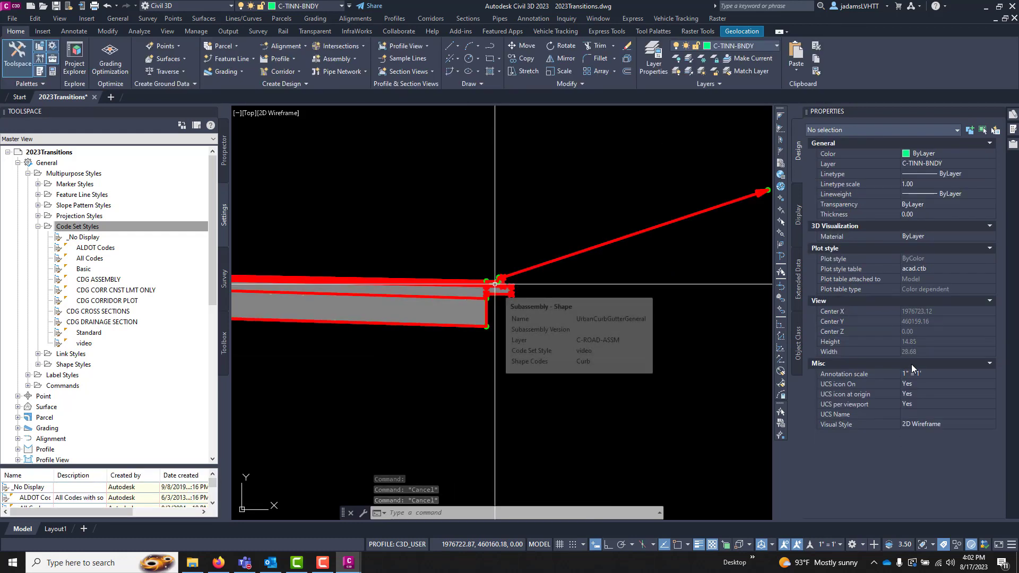
pyautogui.scroll(10, 489, 280)
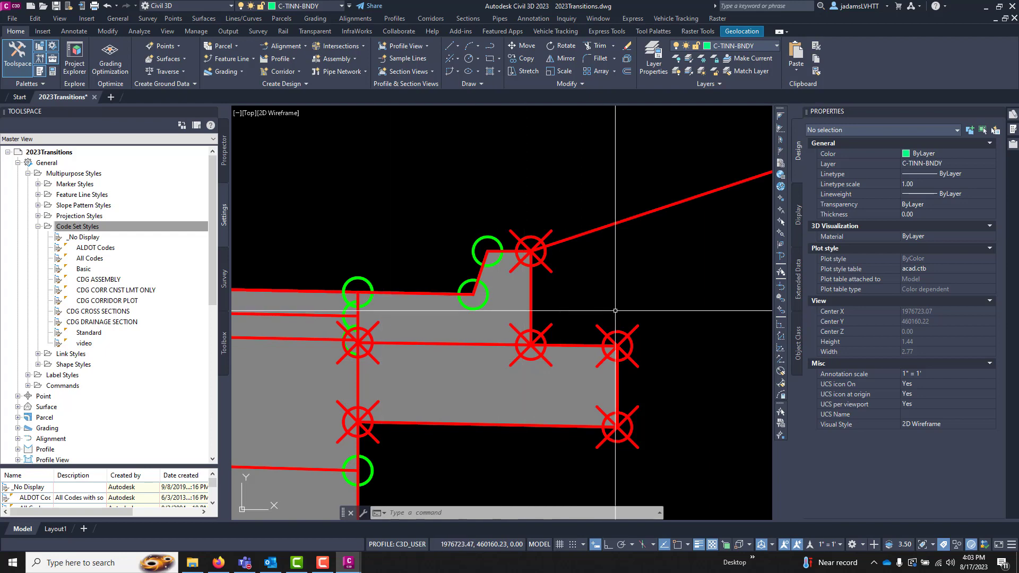
# Step: Edit the video code set style so Link <default> uses the coded link style, and save
pyautogui.scroll(-6, 615, 311)
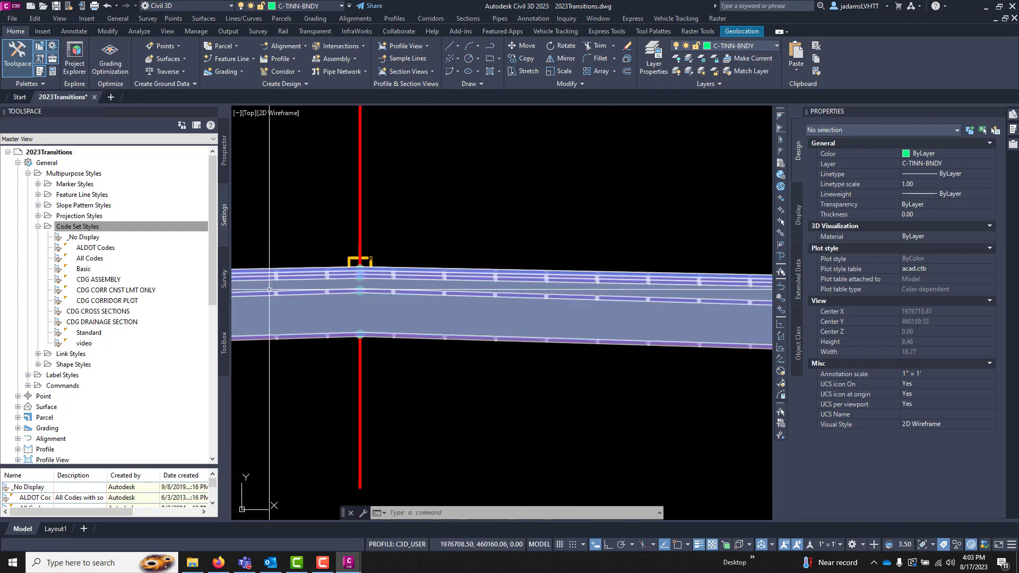
pyautogui.rightClick(86, 346)
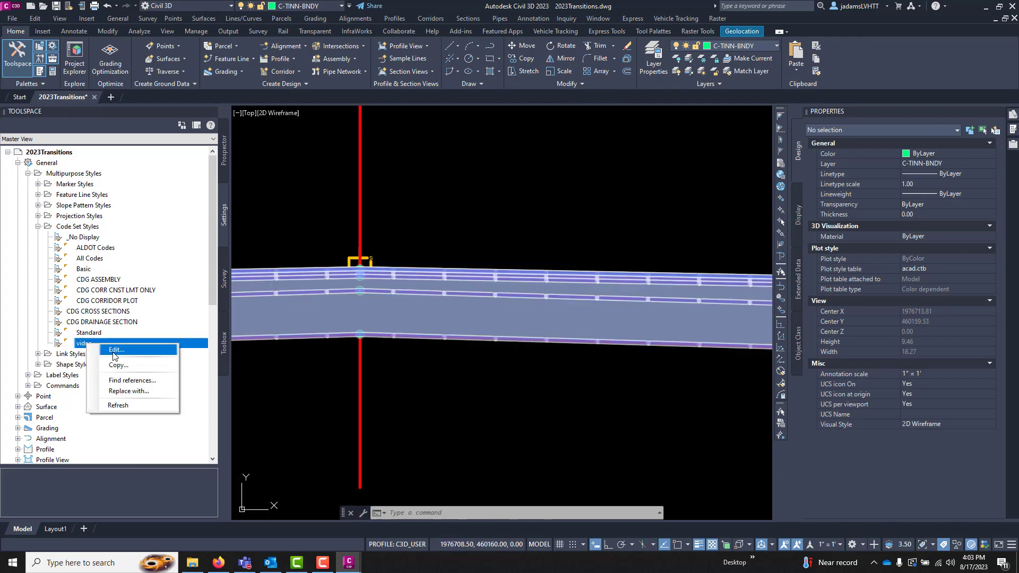
pyautogui.click(109, 352)
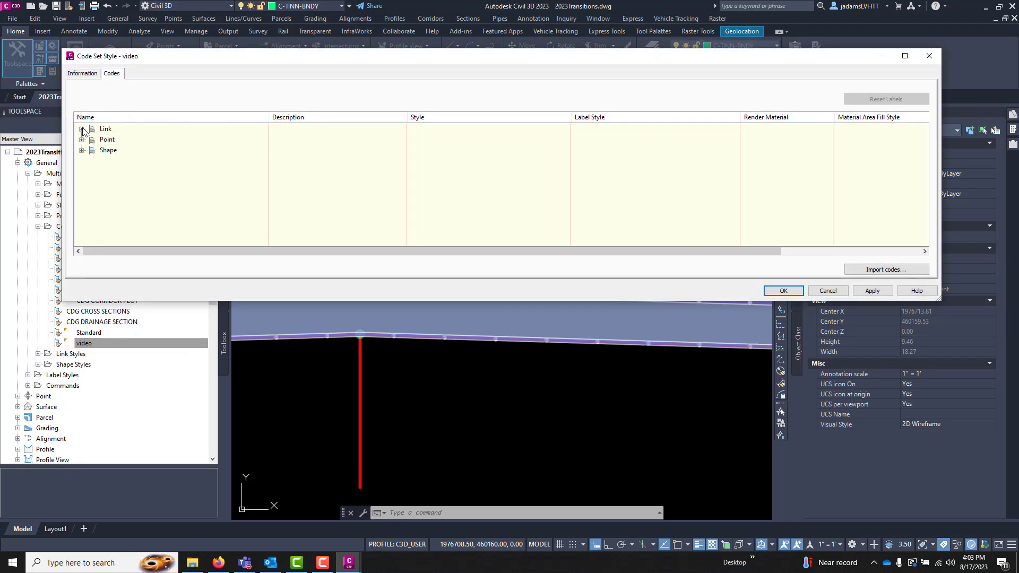
pyautogui.click(81, 130)
pyautogui.click(127, 139)
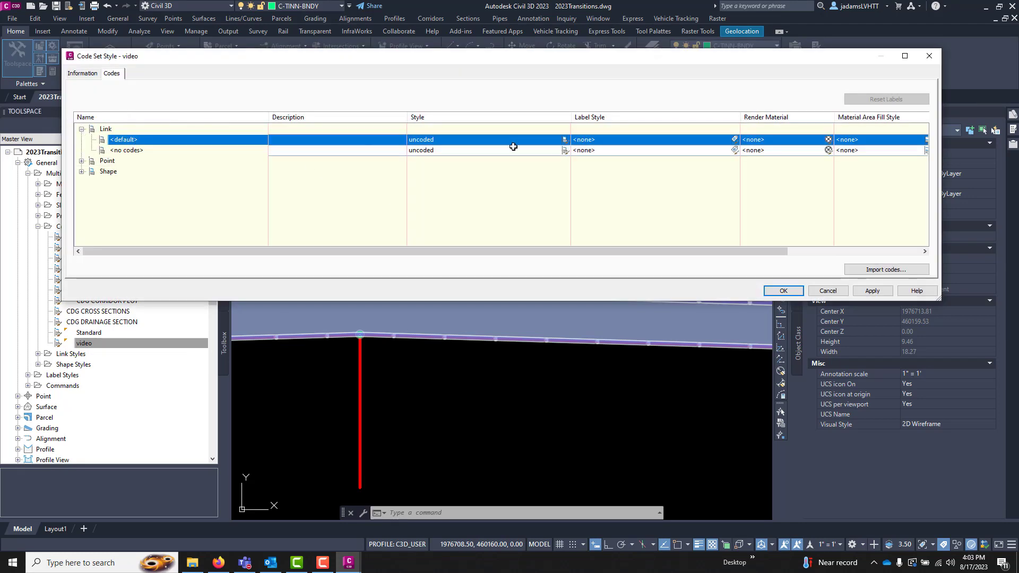
pyautogui.click(565, 140)
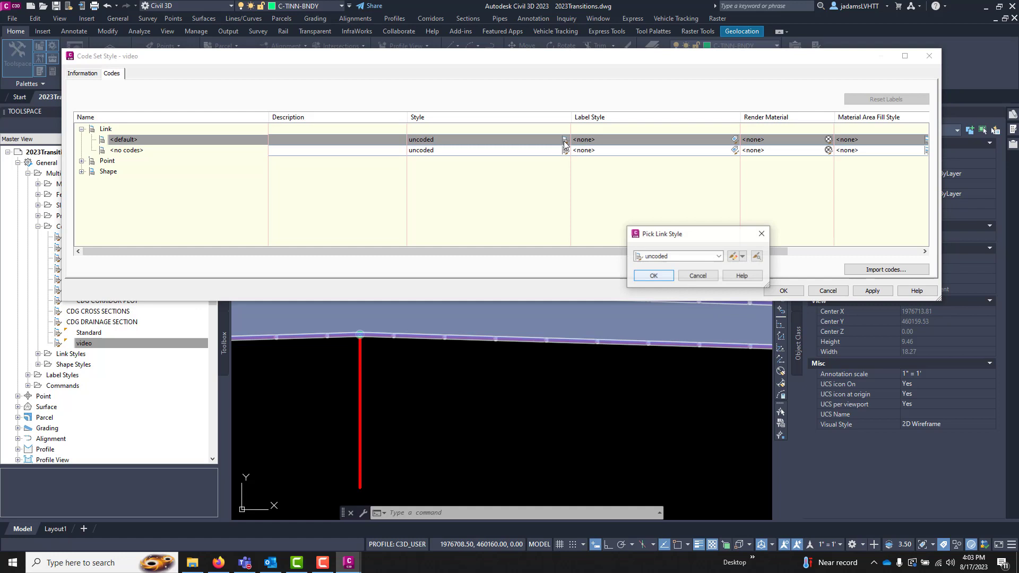
pyautogui.click(687, 259)
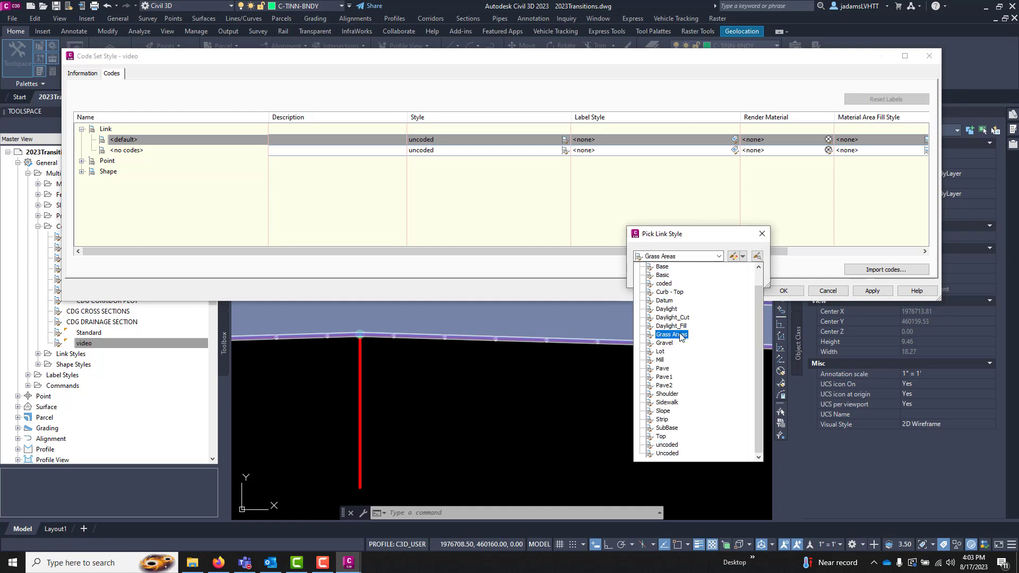
pyautogui.scroll(1, 681, 335)
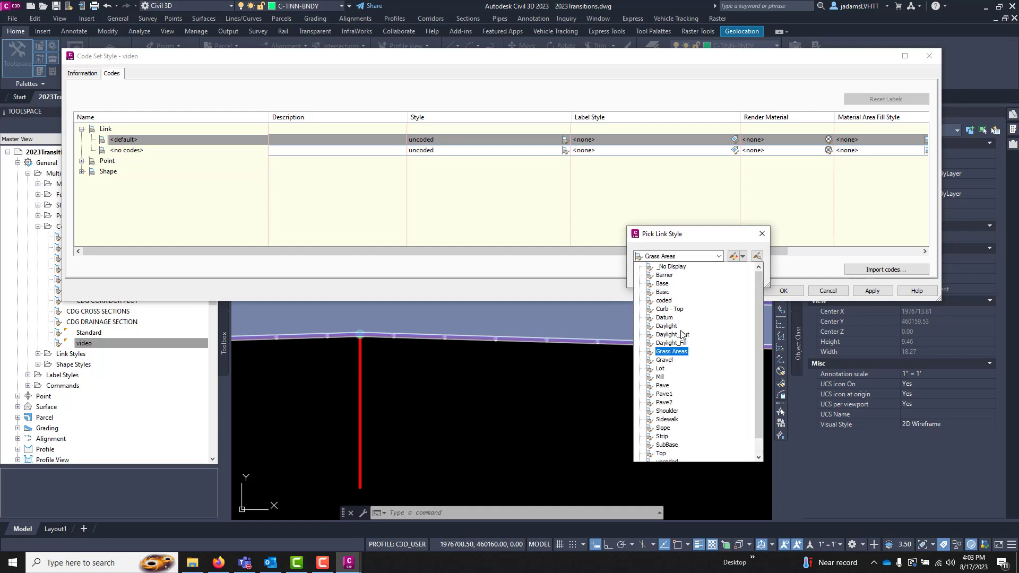
pyautogui.click(663, 301)
pyautogui.click(654, 276)
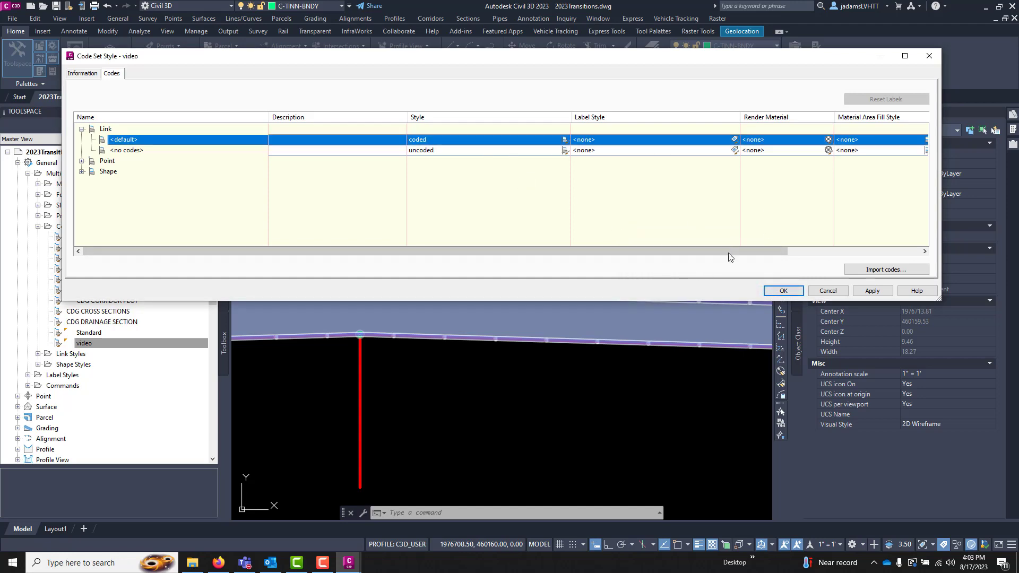
pyautogui.click(783, 291)
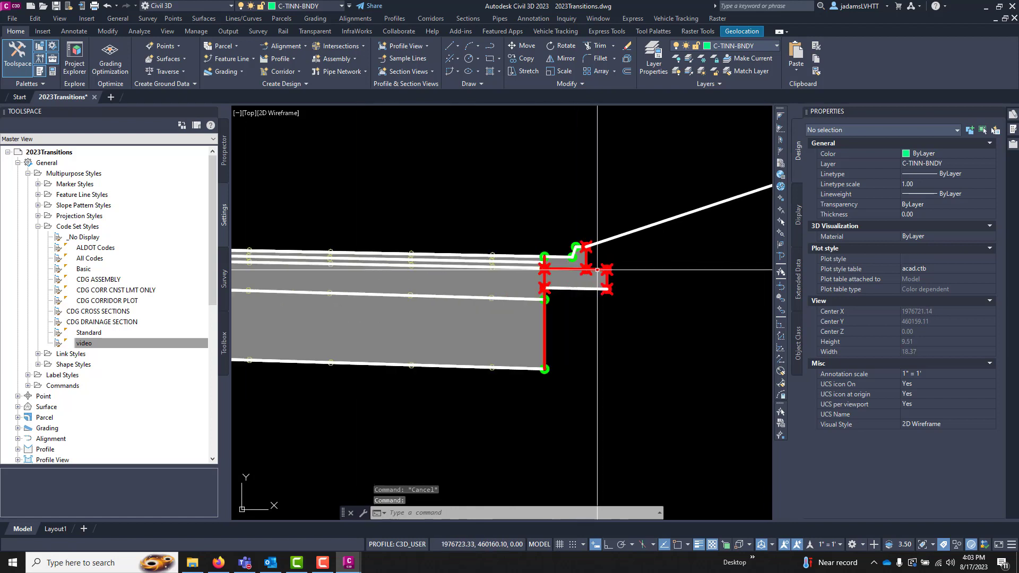
pyautogui.scroll(4, 597, 270)
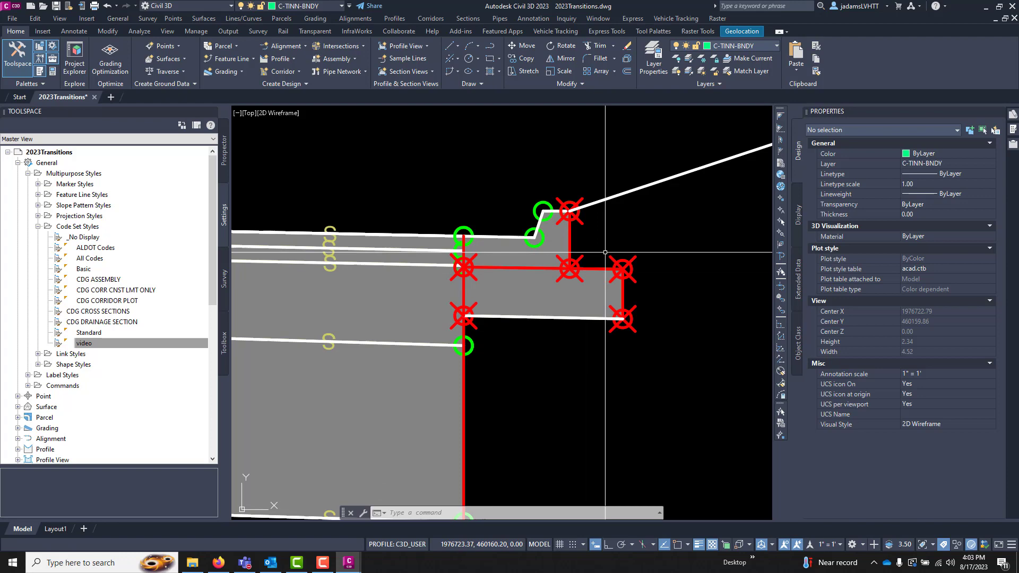
pyautogui.scroll(-6, 605, 253)
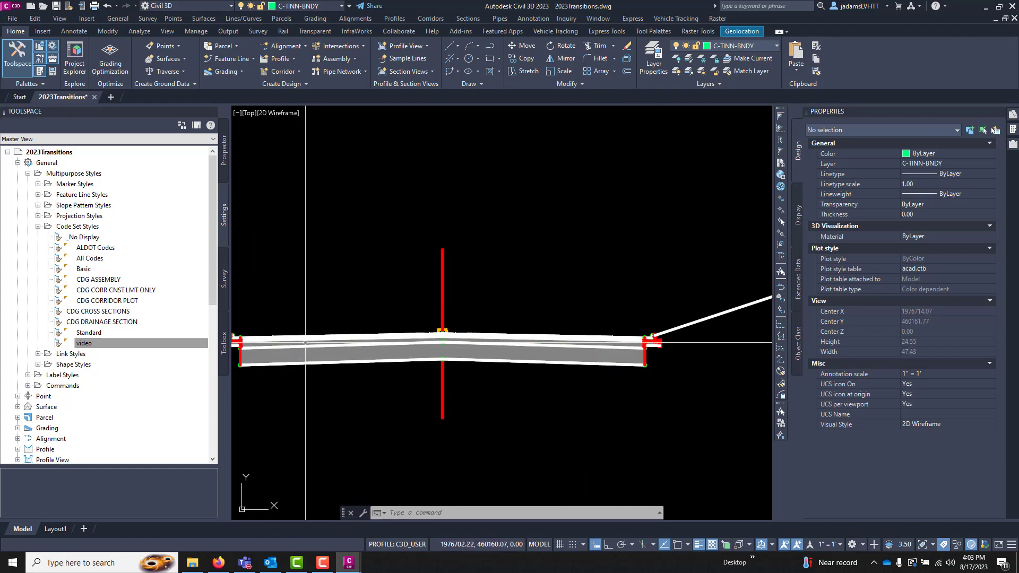
pyautogui.moveTo(535, 327)
pyautogui.mouseDown(button='middle')
pyautogui.moveTo(569, 321)
pyautogui.moveTo(584, 297)
pyautogui.mouseUp(button='middle')
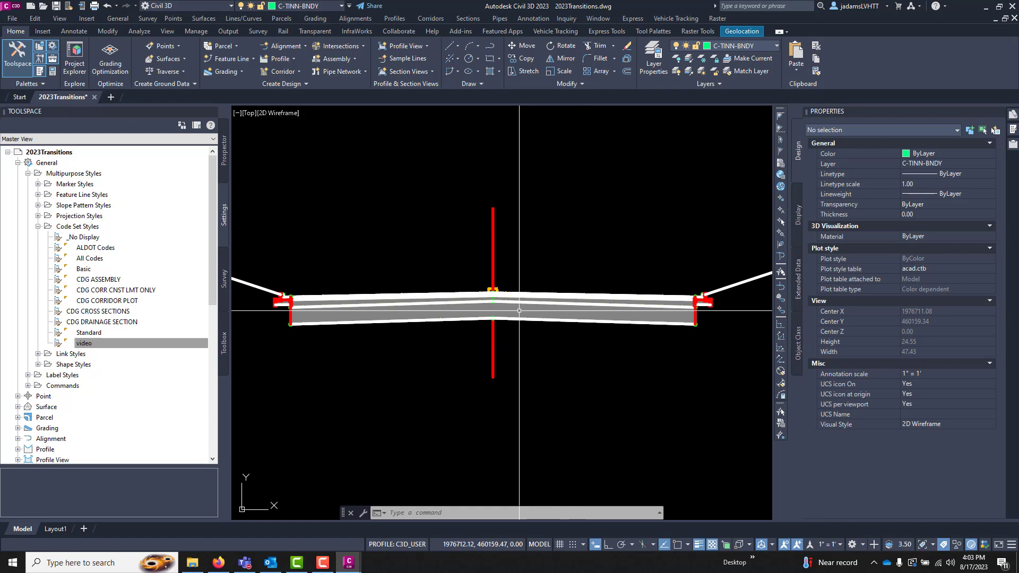
pyautogui.scroll(8, 719, 319)
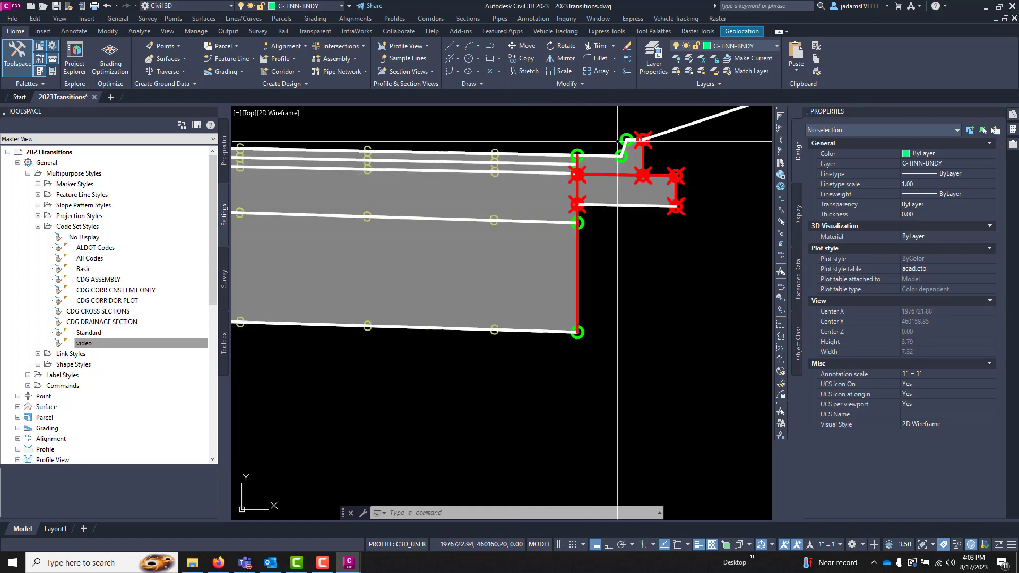
pyautogui.scroll(-3, 617, 141)
pyautogui.scroll(3, 609, 223)
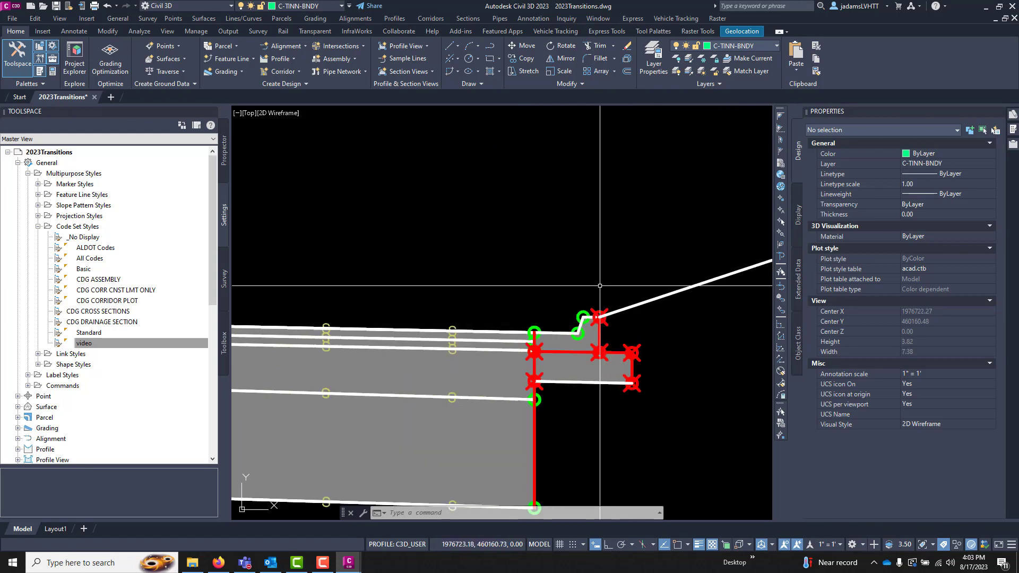
# Step: Give the video style's Point <default> the Offset Elevation label style, apply it, then close
pyautogui.rightClick(93, 345)
pyautogui.click(123, 361)
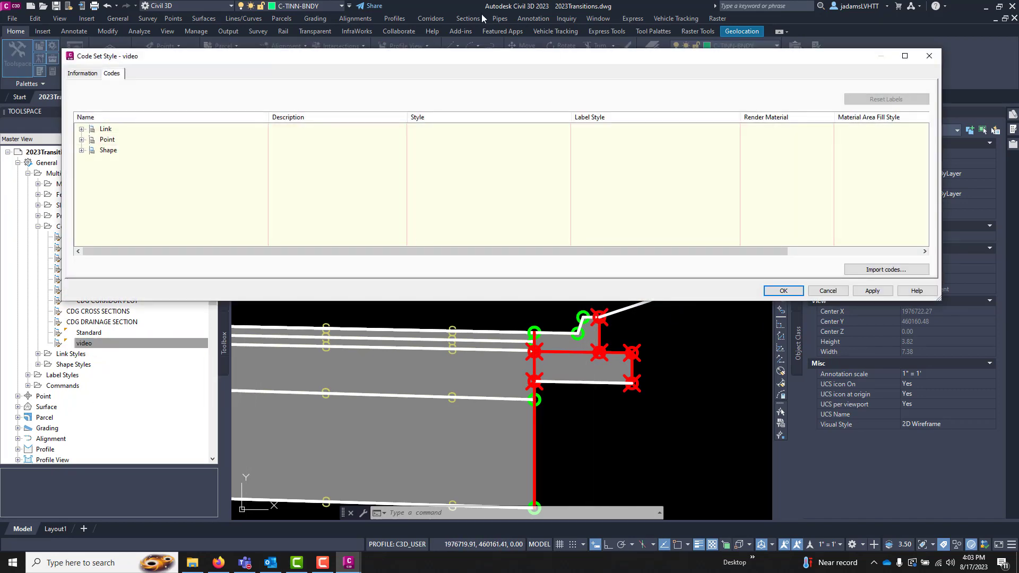
pyautogui.click(81, 140)
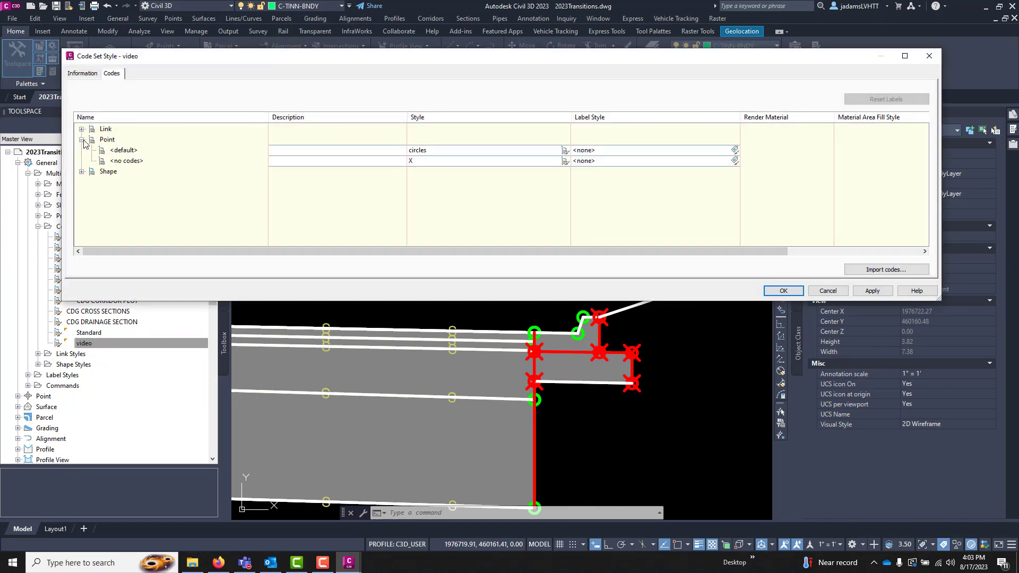
pyautogui.click(142, 152)
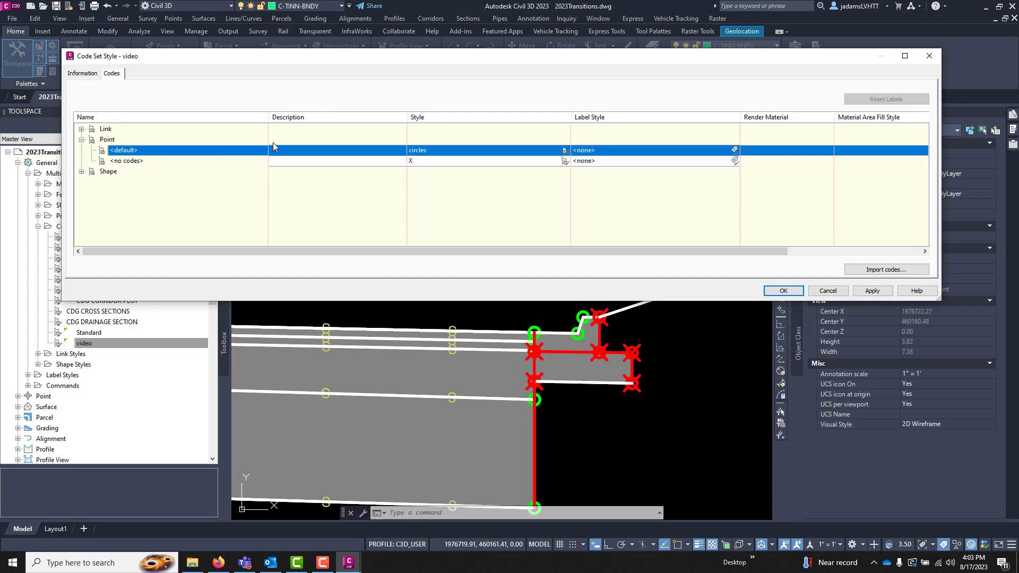
pyautogui.click(735, 150)
pyautogui.click(684, 257)
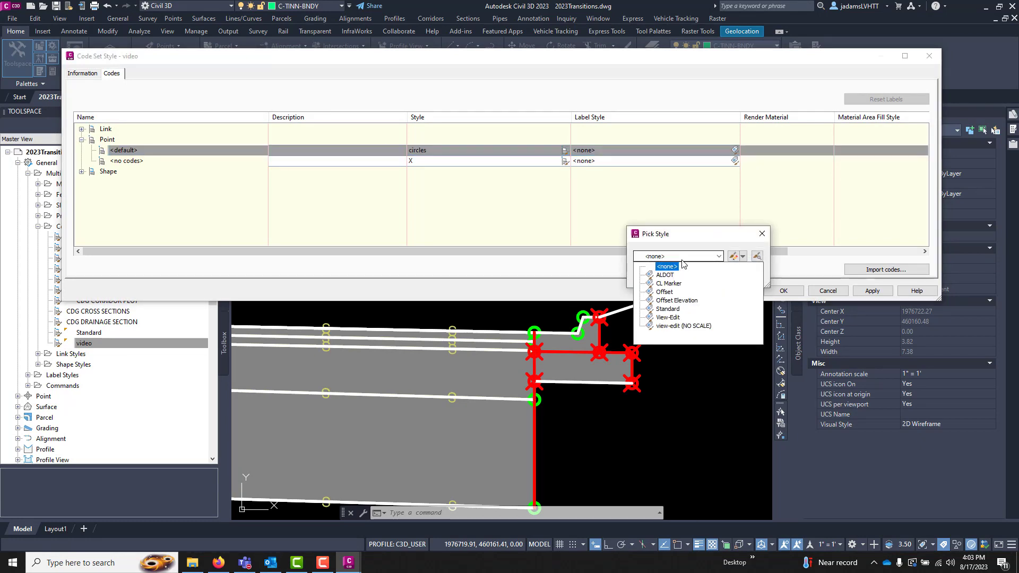
pyautogui.click(678, 300)
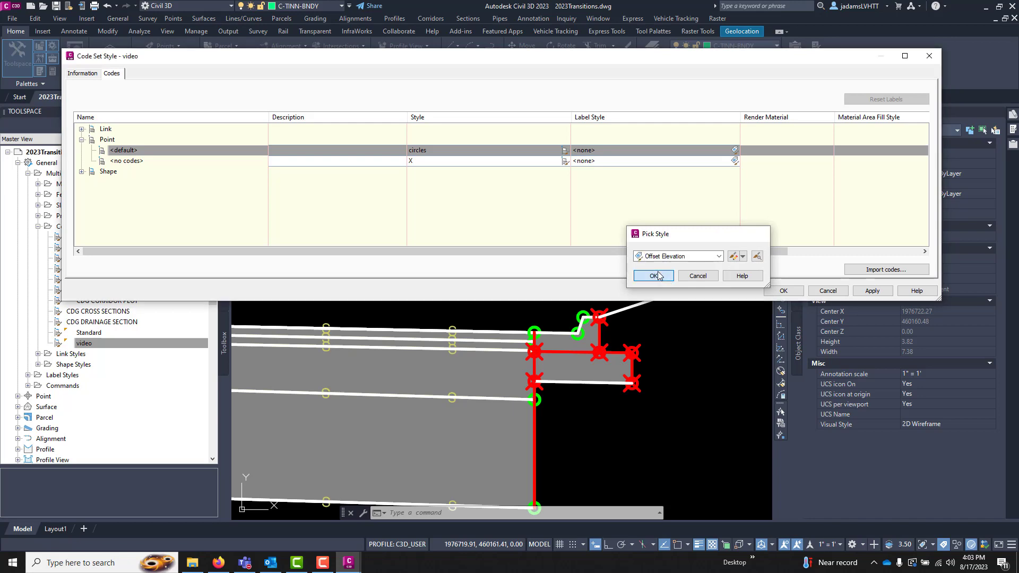
pyautogui.click(654, 279)
pyautogui.click(874, 291)
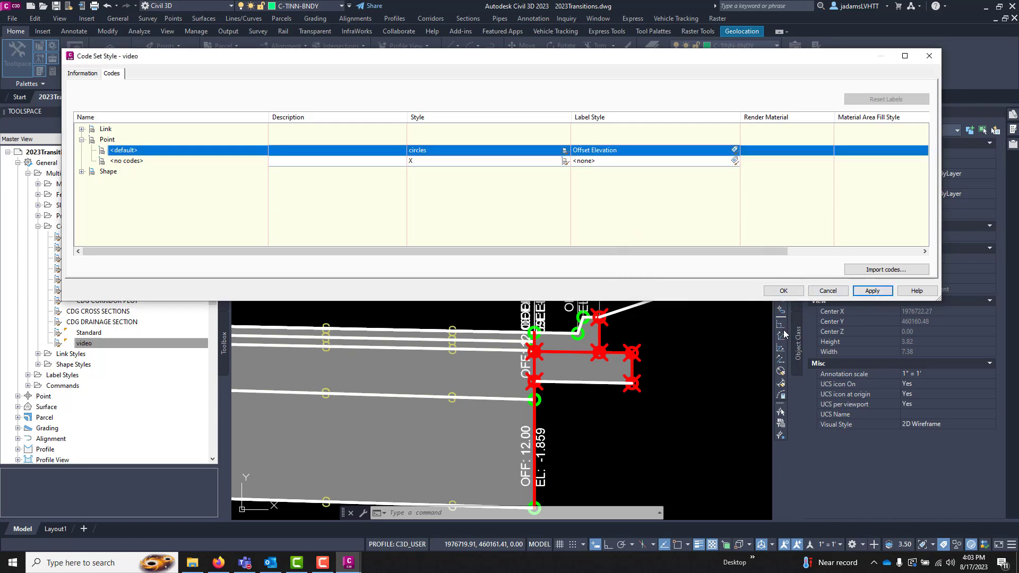
pyautogui.click(812, 290)
pyautogui.scroll(-5, 640, 339)
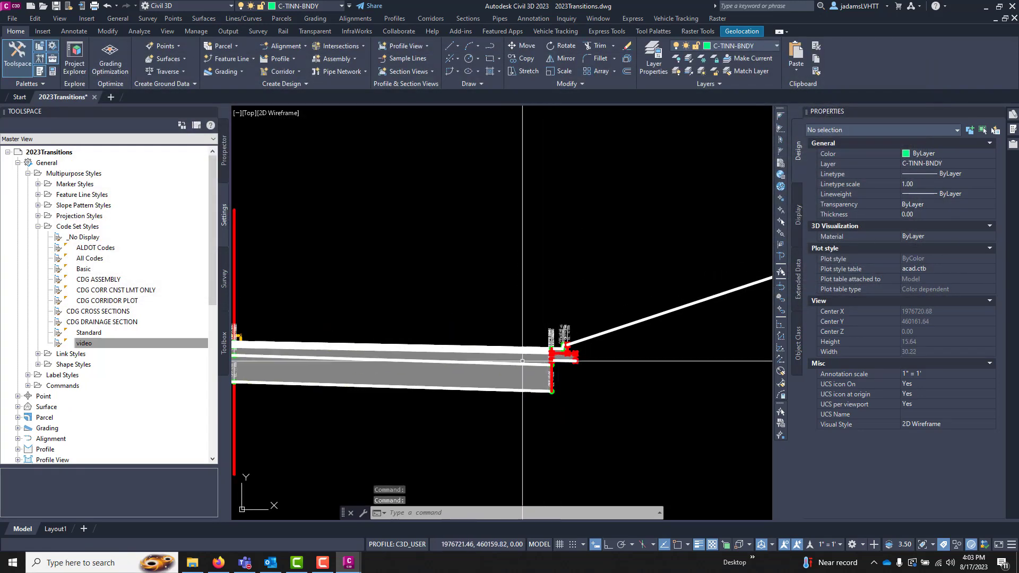
pyautogui.scroll(4, 531, 324)
pyautogui.scroll(-3, 596, 344)
pyautogui.scroll(5, 428, 346)
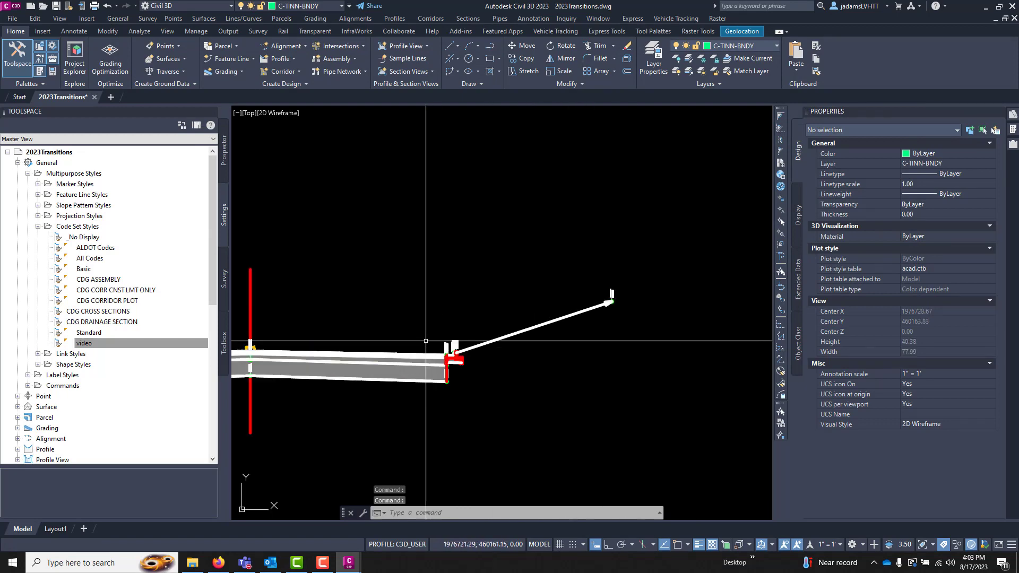
pyautogui.scroll(3, 500, 363)
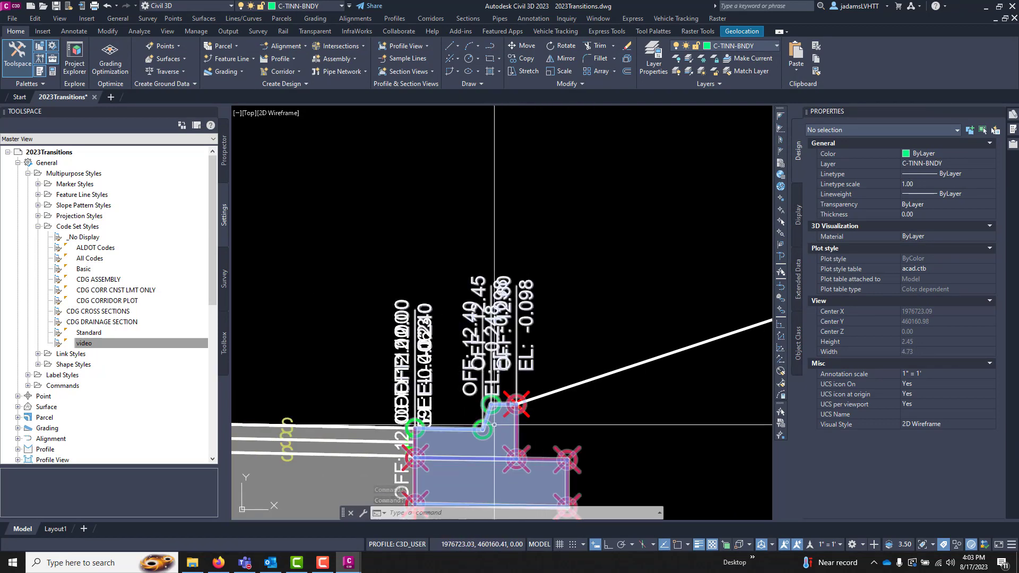
pyautogui.scroll(4, 566, 348)
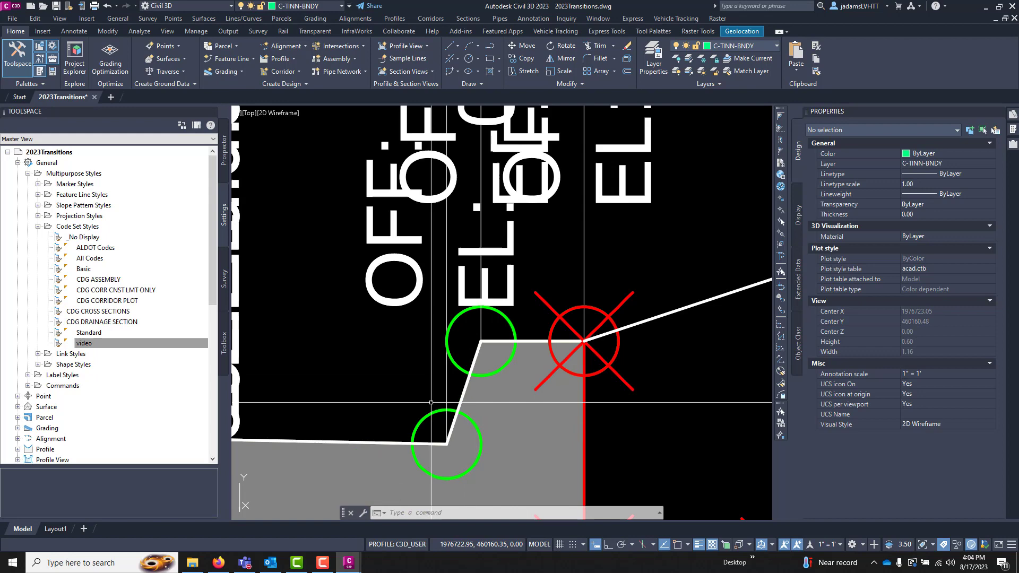
pyautogui.scroll(-4, 561, 374)
pyautogui.scroll(-12, 610, 364)
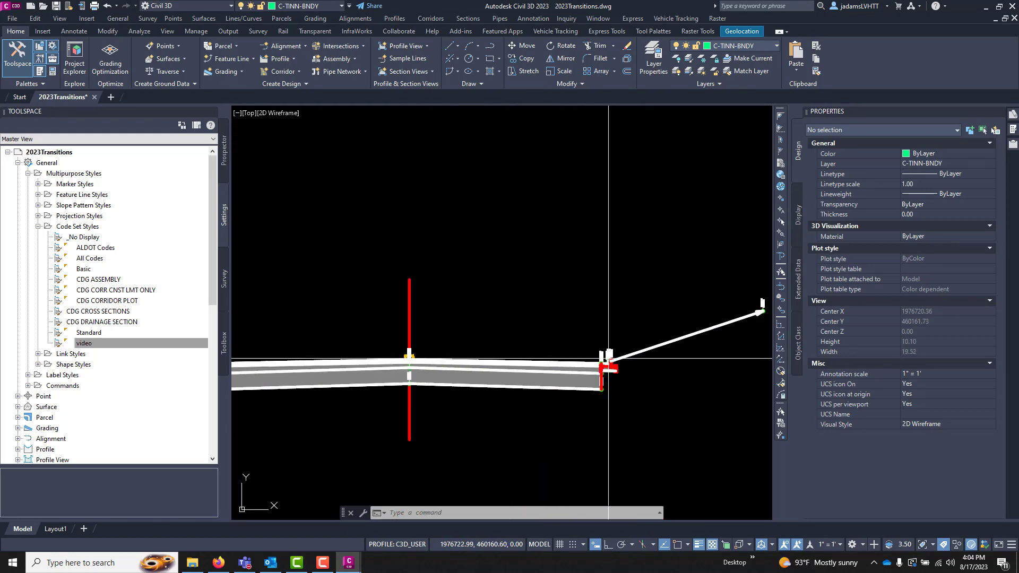
pyautogui.scroll(2, 425, 347)
pyautogui.scroll(3, 426, 348)
pyautogui.scroll(-5, 519, 360)
pyautogui.scroll(2, 524, 367)
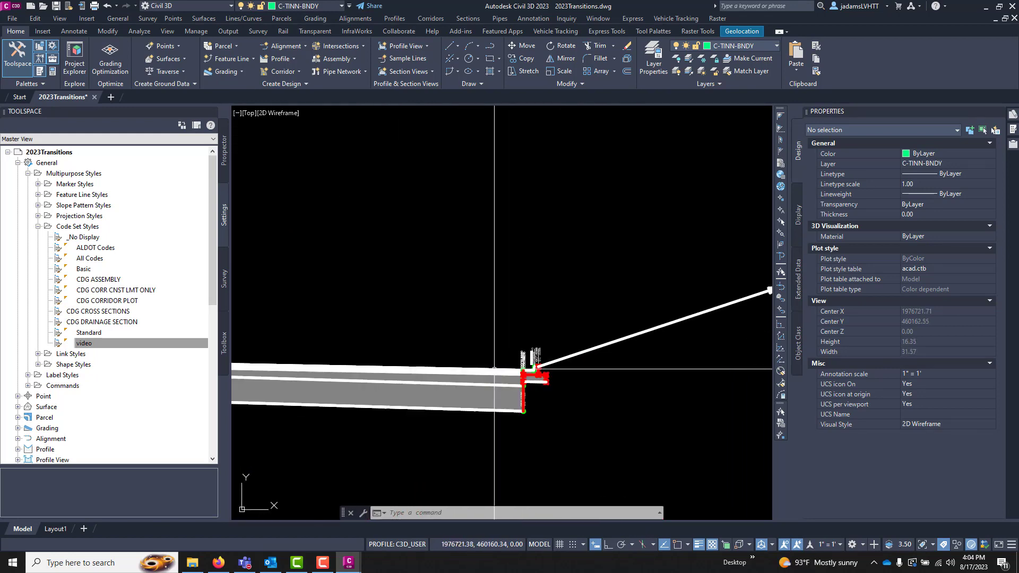
pyautogui.scroll(8, 543, 391)
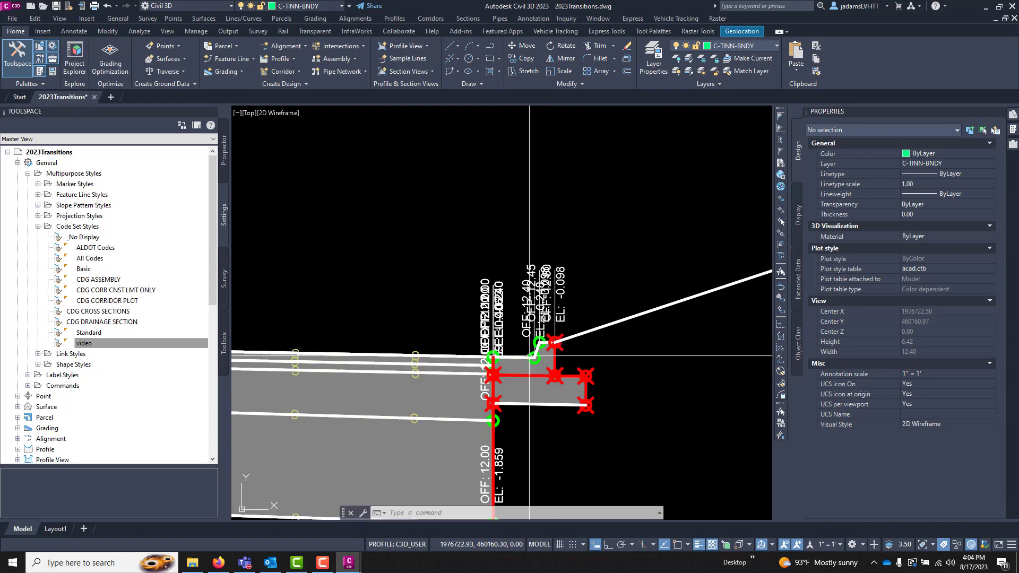
pyautogui.scroll(-2, 483, 286)
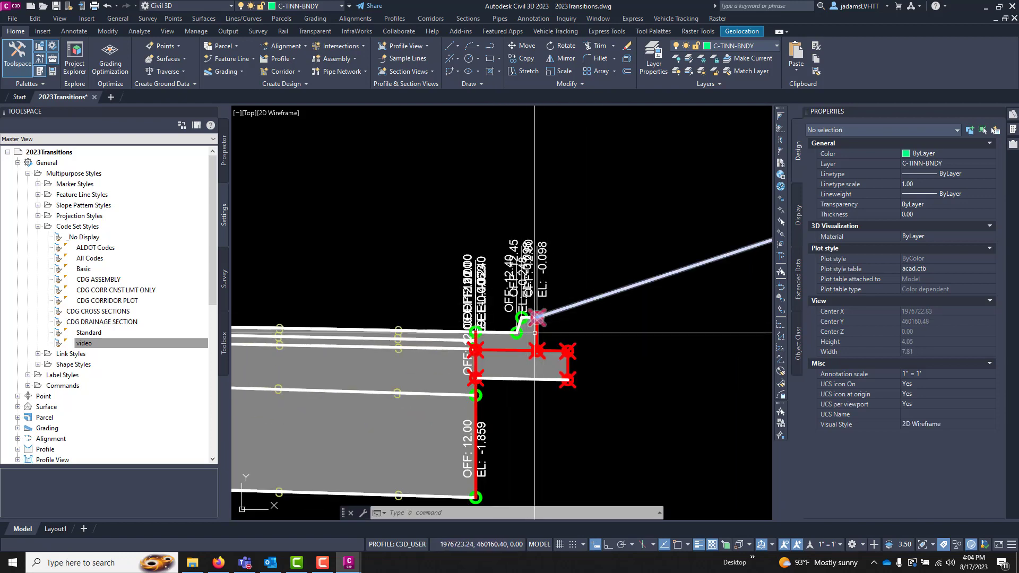
# Step: In the video code set style, set the <default> point code label style to <none>
pyautogui.doubleClick(85, 344)
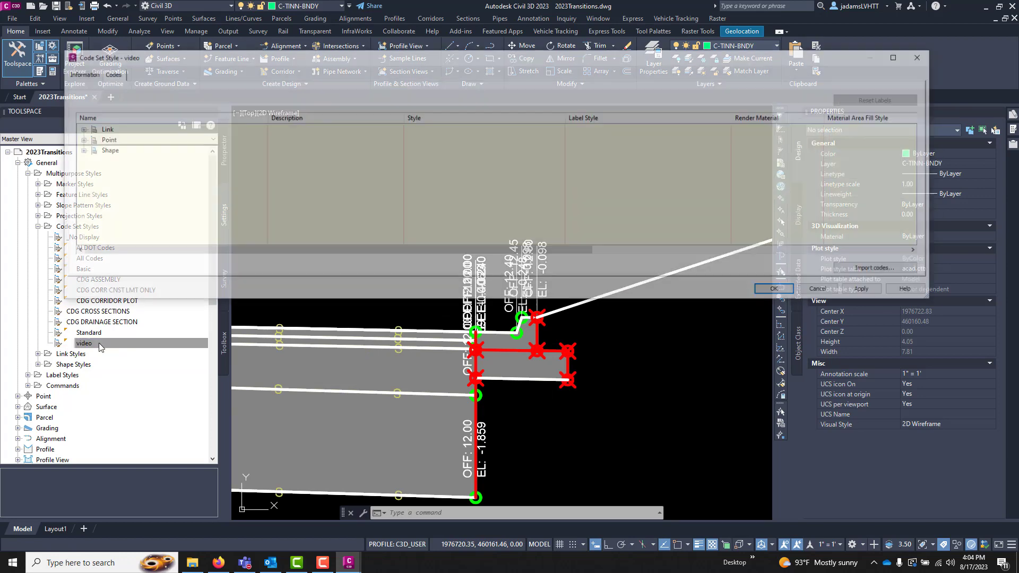
pyautogui.click(81, 130)
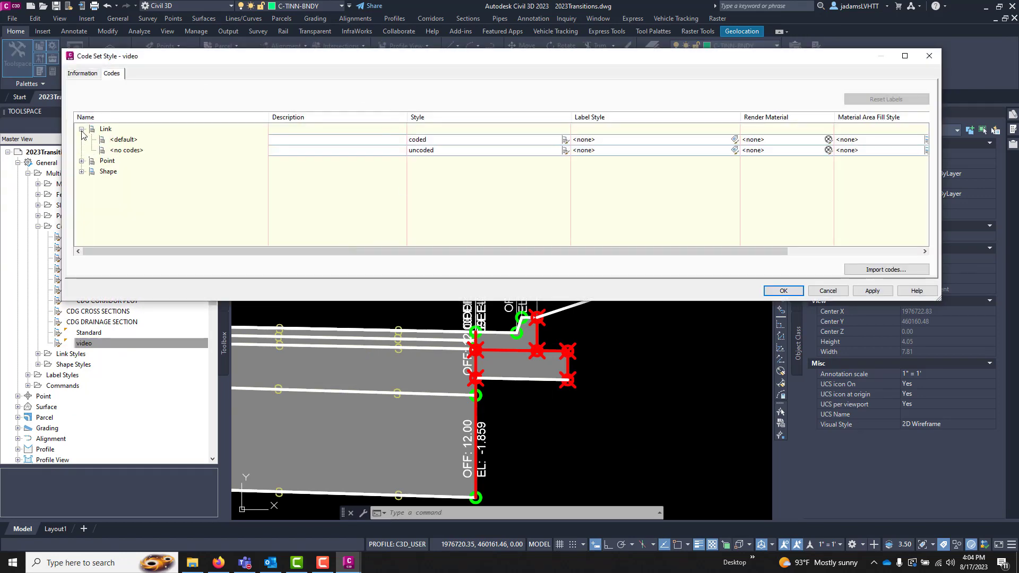
pyautogui.click(82, 161)
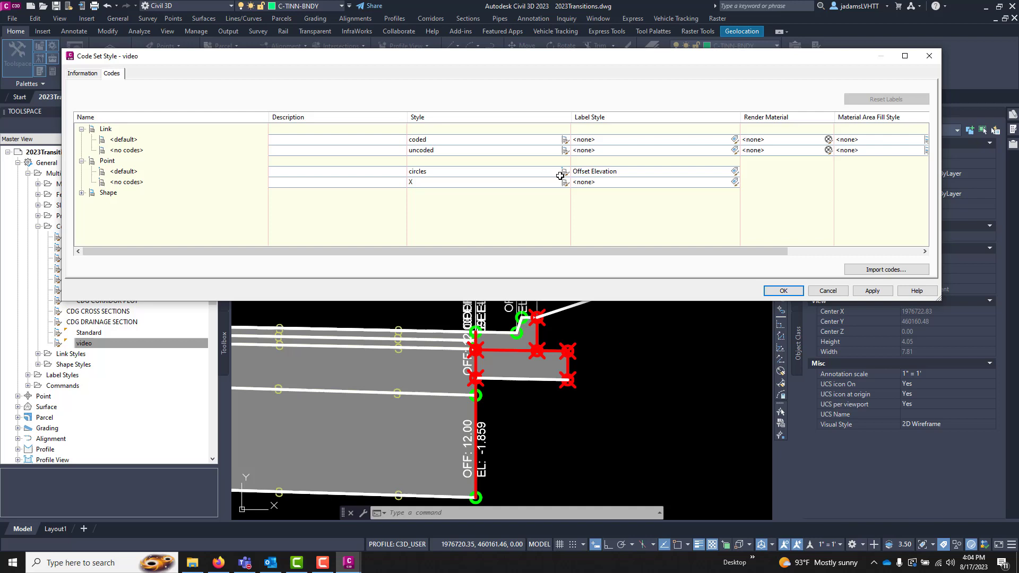
pyautogui.click(734, 172)
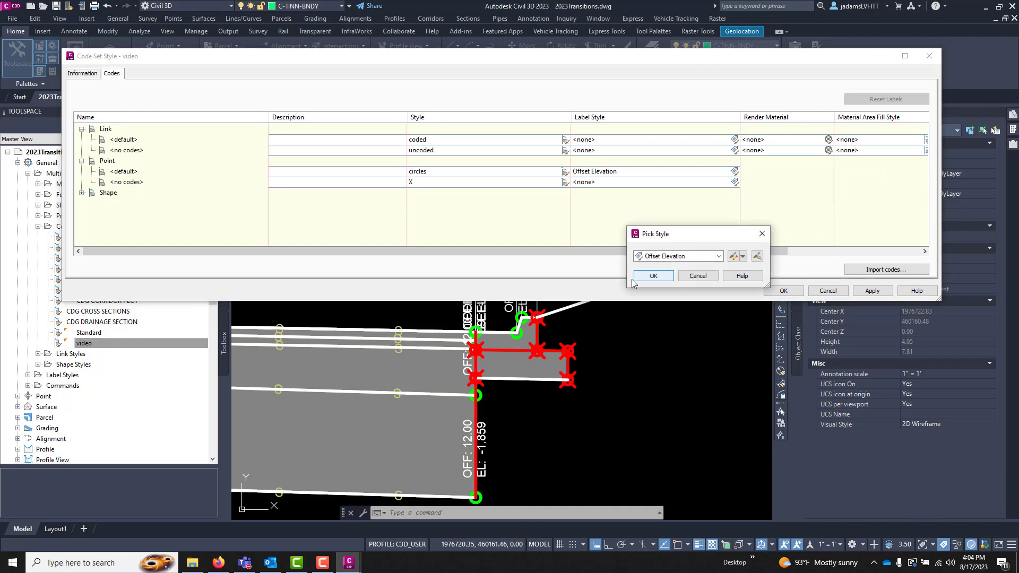
pyautogui.click(686, 257)
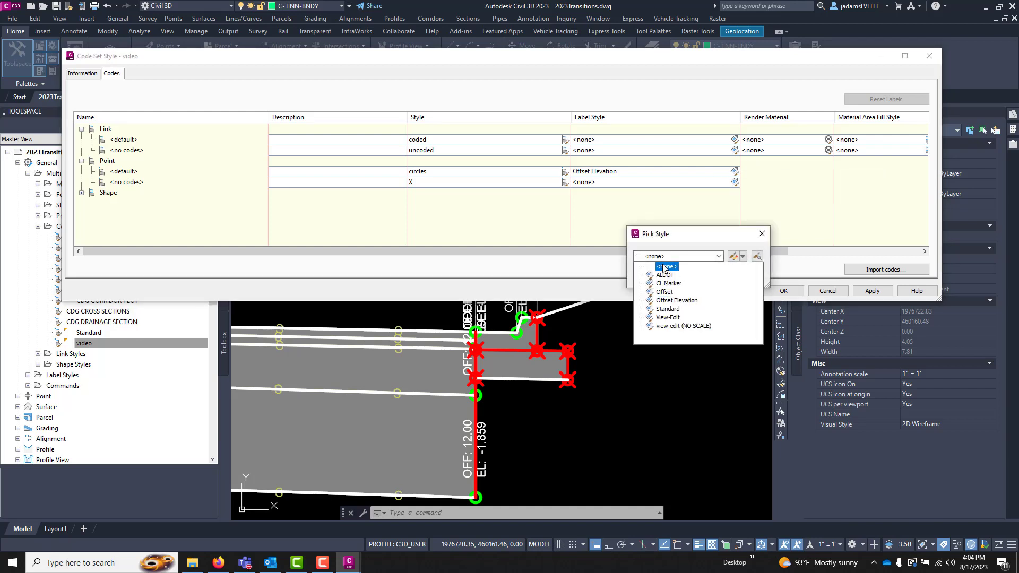
pyautogui.click(665, 267)
pyautogui.click(658, 275)
# Step: Import the assembly's link and point codes (Curb, Datum, Back_Curb, Flowline_Gutter…) into the style
pyautogui.click(870, 267)
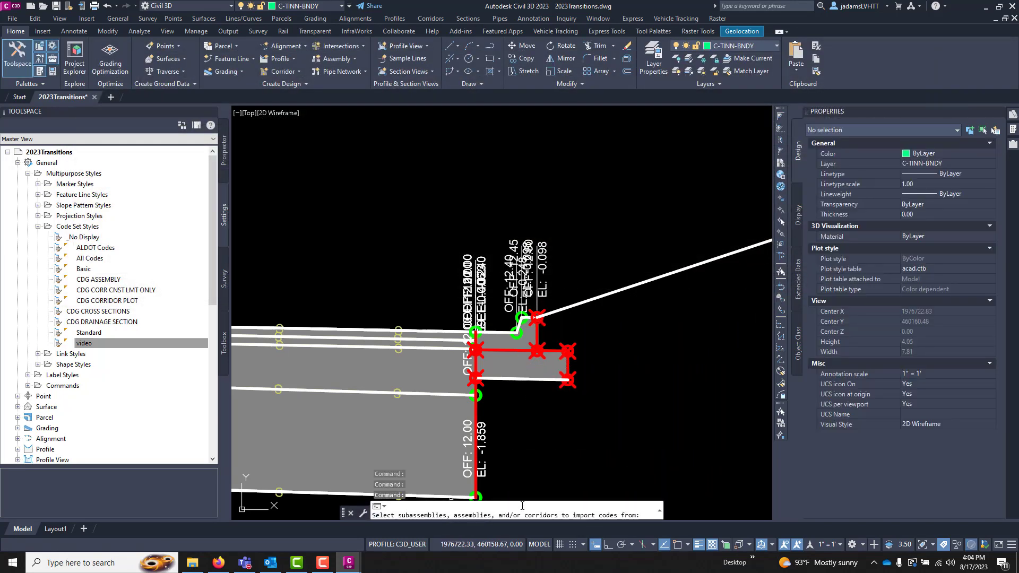
pyautogui.scroll(-2, 553, 418)
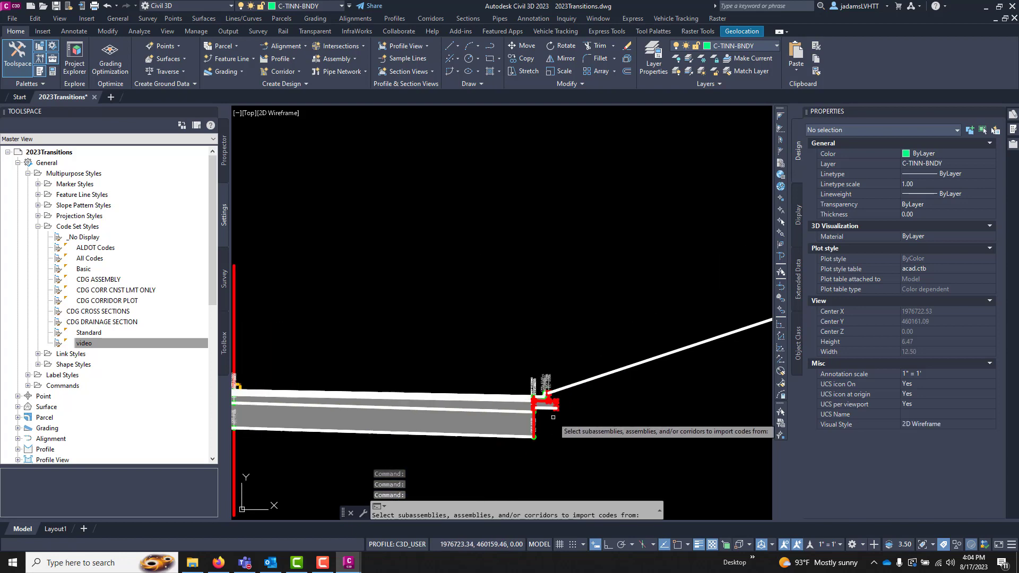
pyautogui.scroll(3, 589, 405)
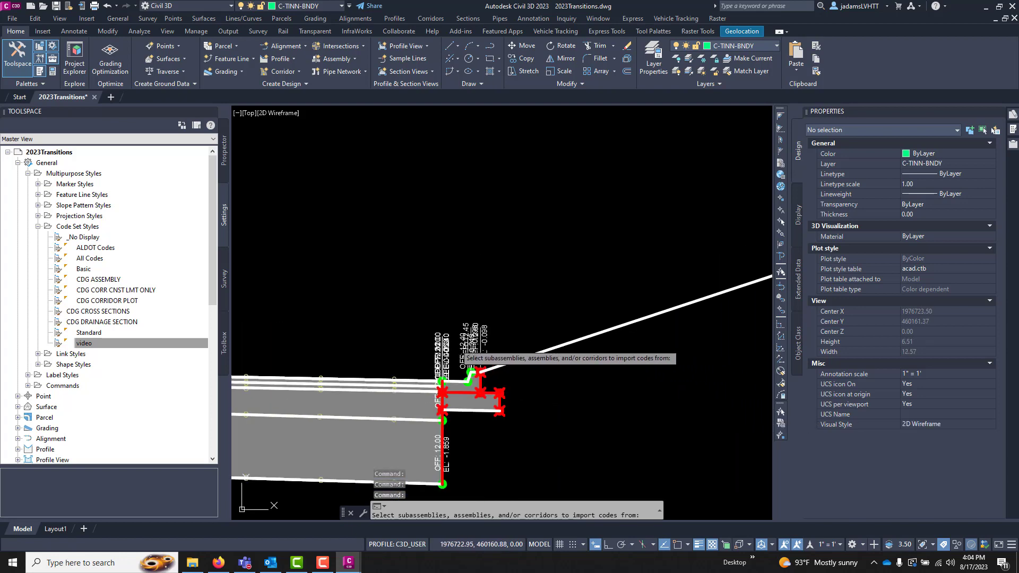
pyautogui.click(472, 410)
pyautogui.press('Return')
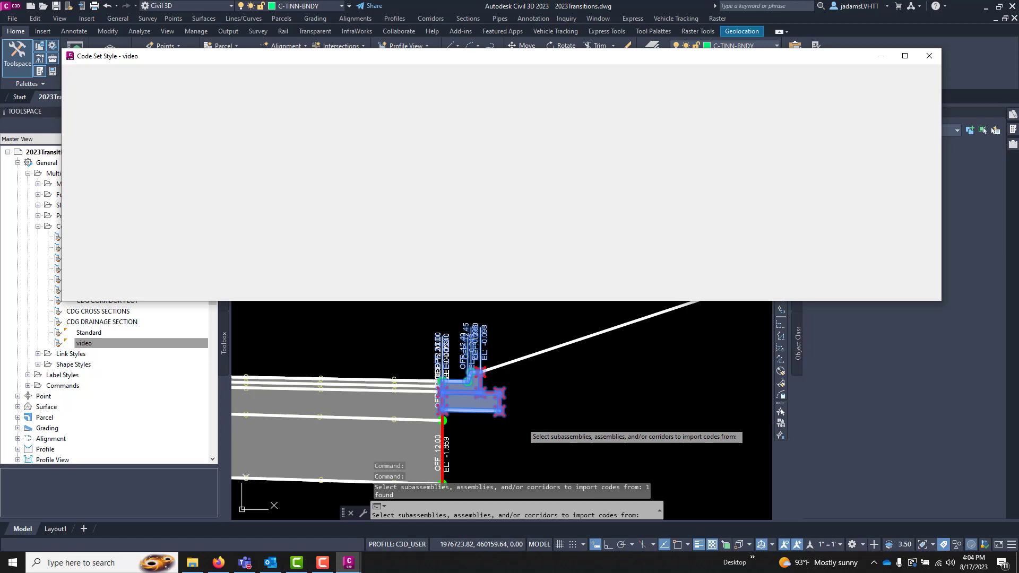
pyautogui.scroll(3, 153, 137)
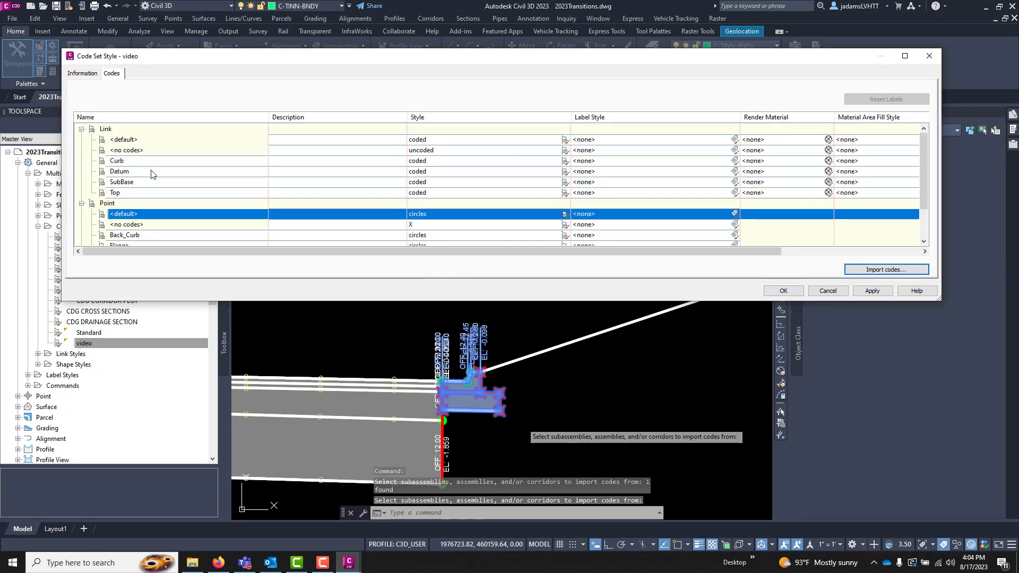
pyautogui.scroll(-4, 154, 180)
pyautogui.scroll(-4, 83, 234)
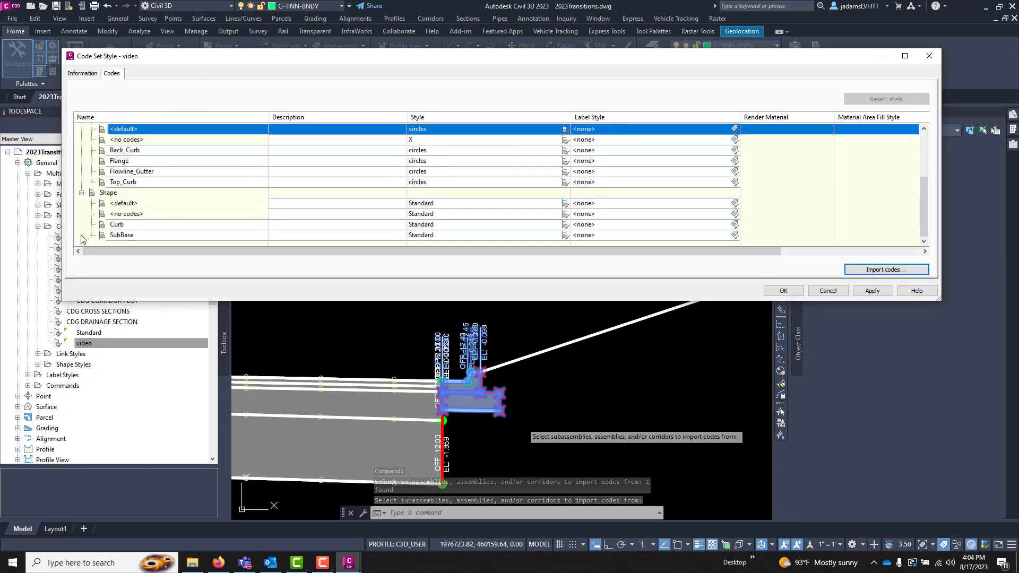
pyautogui.scroll(8, 138, 210)
pyautogui.scroll(-3, 148, 206)
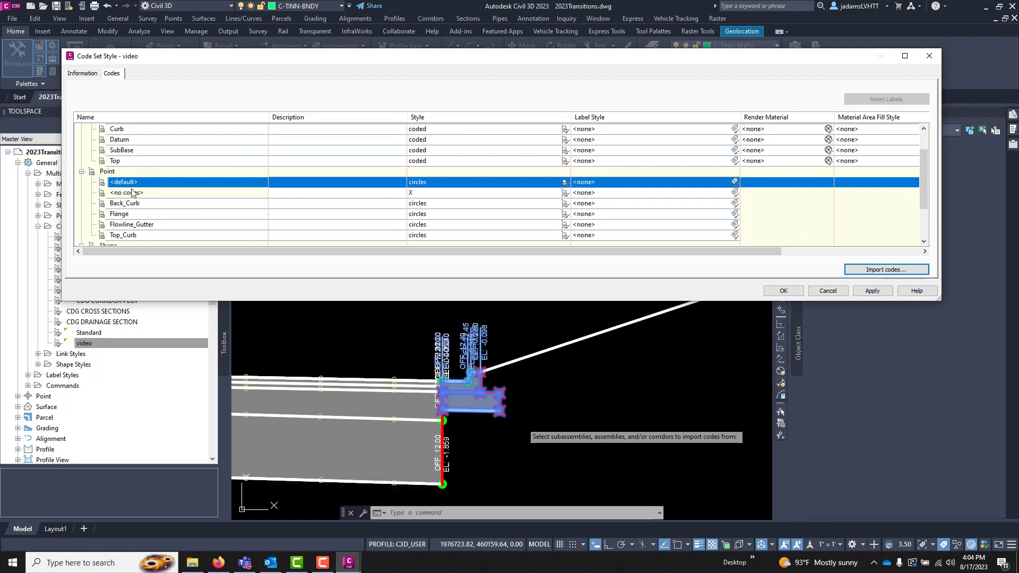
pyautogui.scroll(-3, 130, 194)
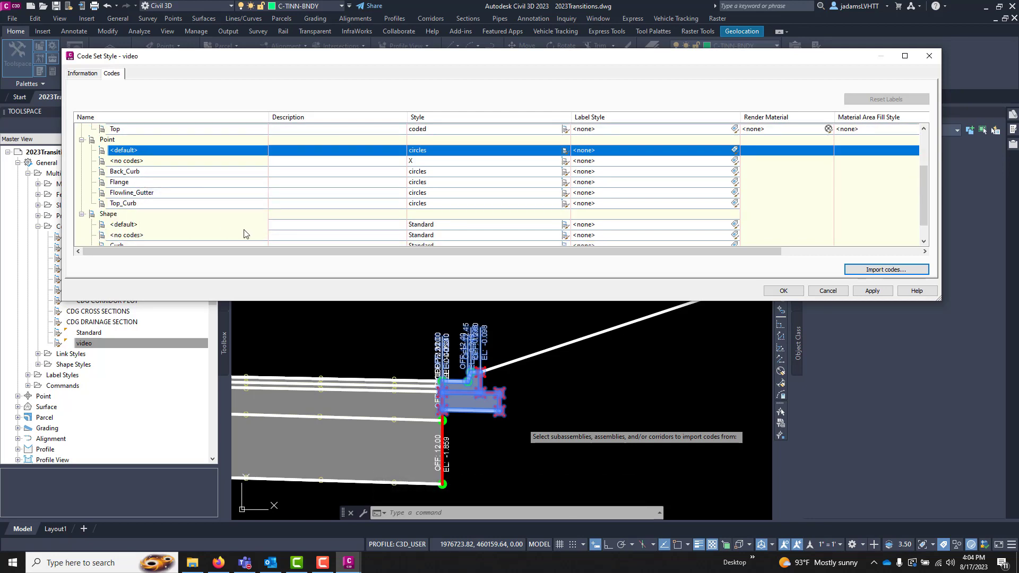
# Step: Give Back_Curb points the Offset Elevation label style, apply it, and begin another code import
pyautogui.click(171, 174)
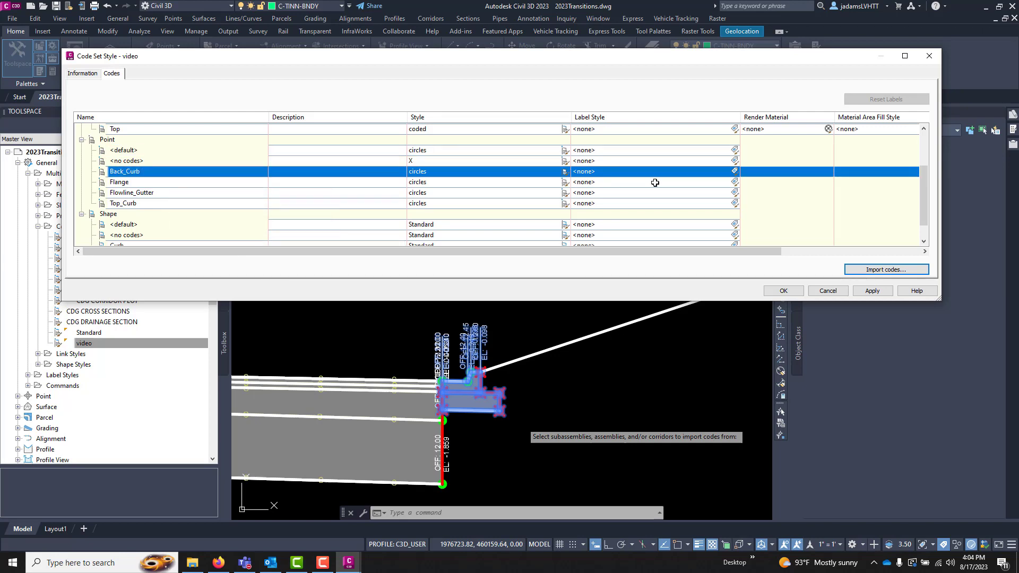
pyautogui.click(734, 171)
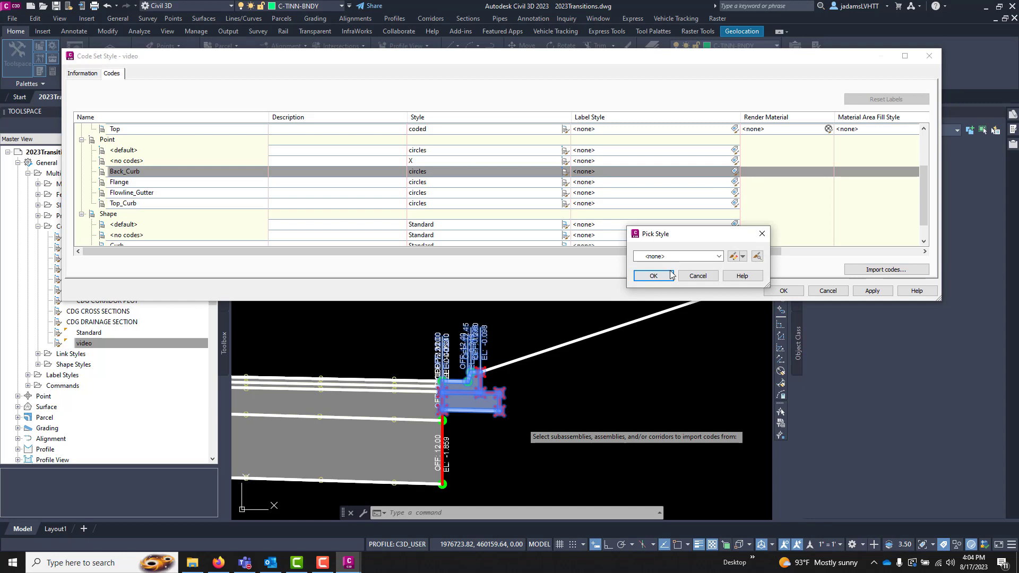
pyautogui.click(681, 258)
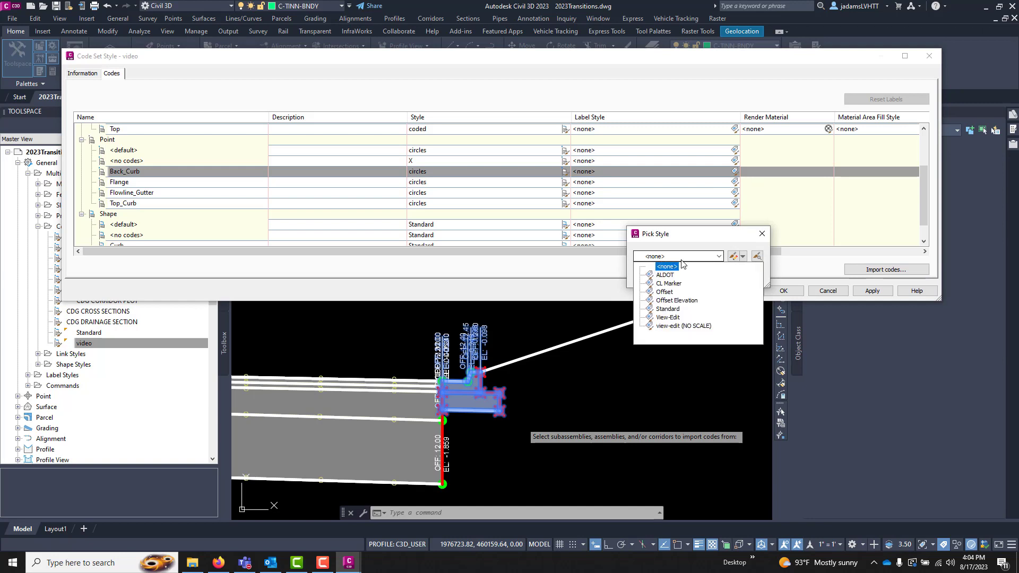
pyautogui.click(673, 301)
pyautogui.click(654, 279)
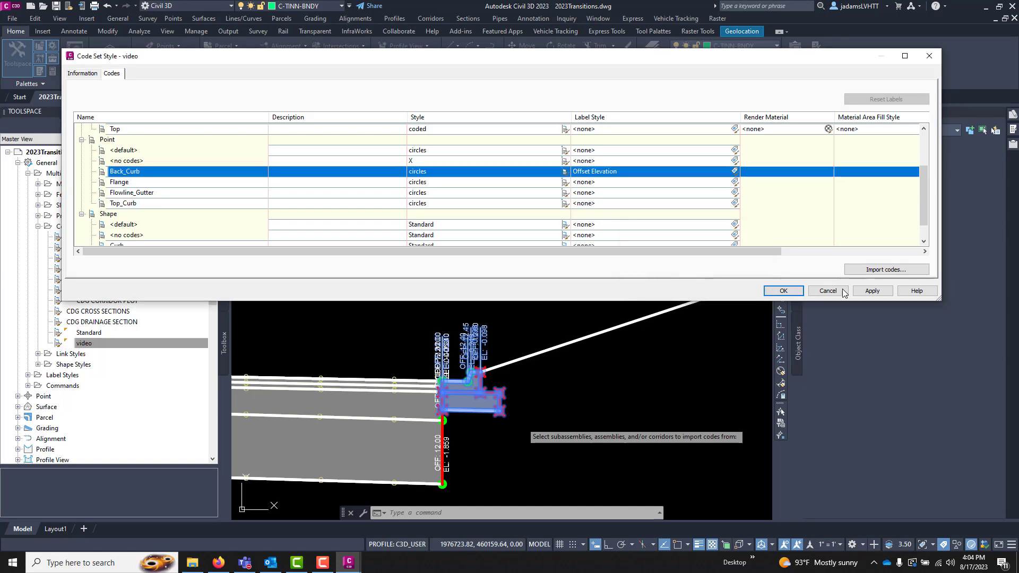
pyautogui.click(872, 291)
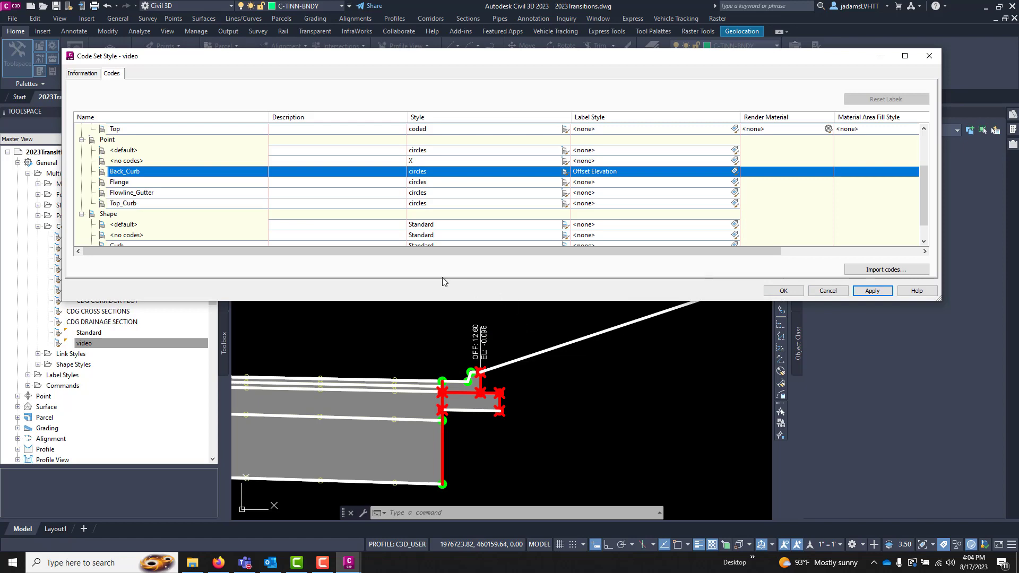
pyautogui.click(884, 270)
pyautogui.click(584, 350)
pyautogui.scroll(-8, 584, 351)
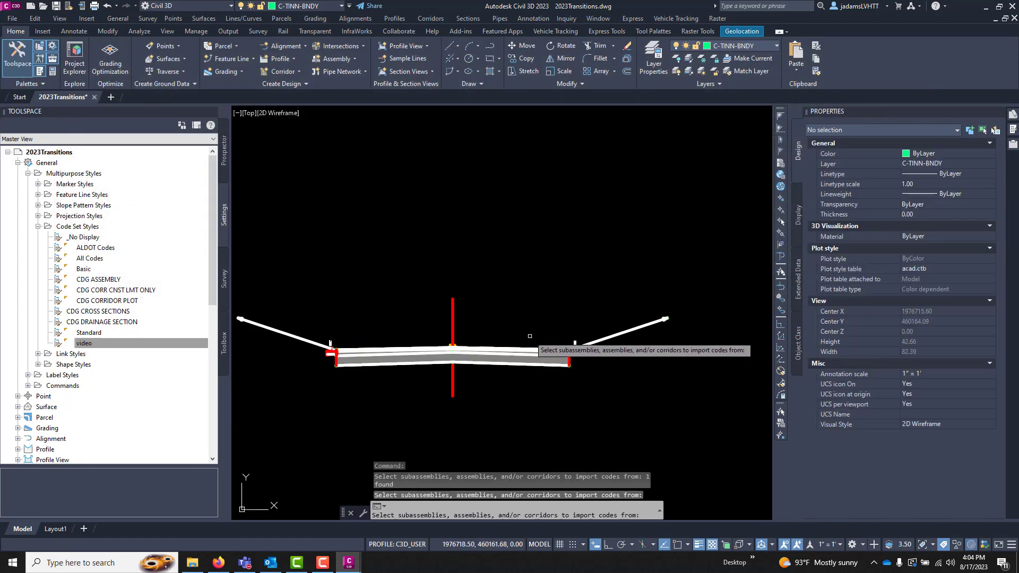
pyautogui.click(526, 351)
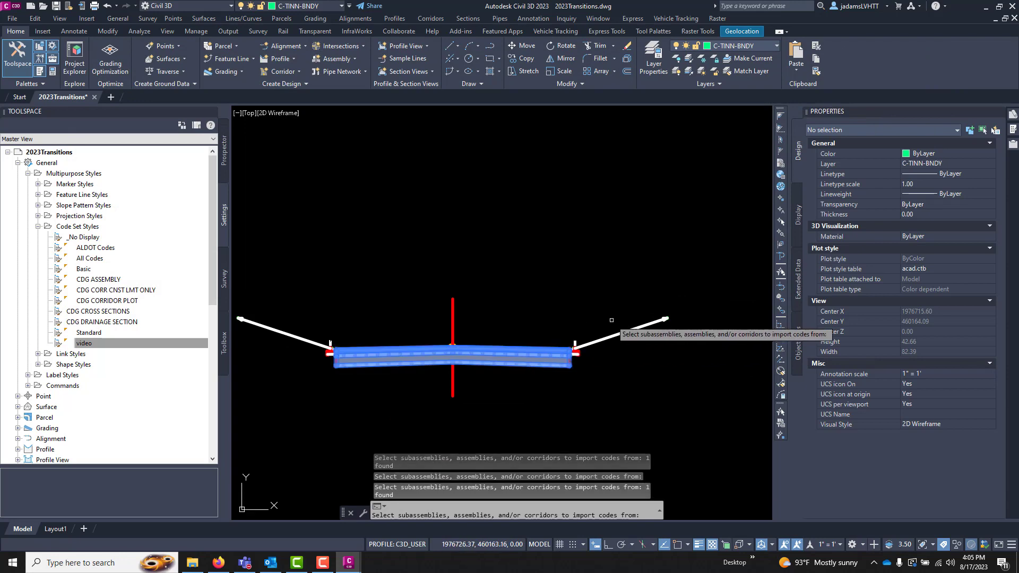
pyautogui.click(637, 330)
pyautogui.press('Return')
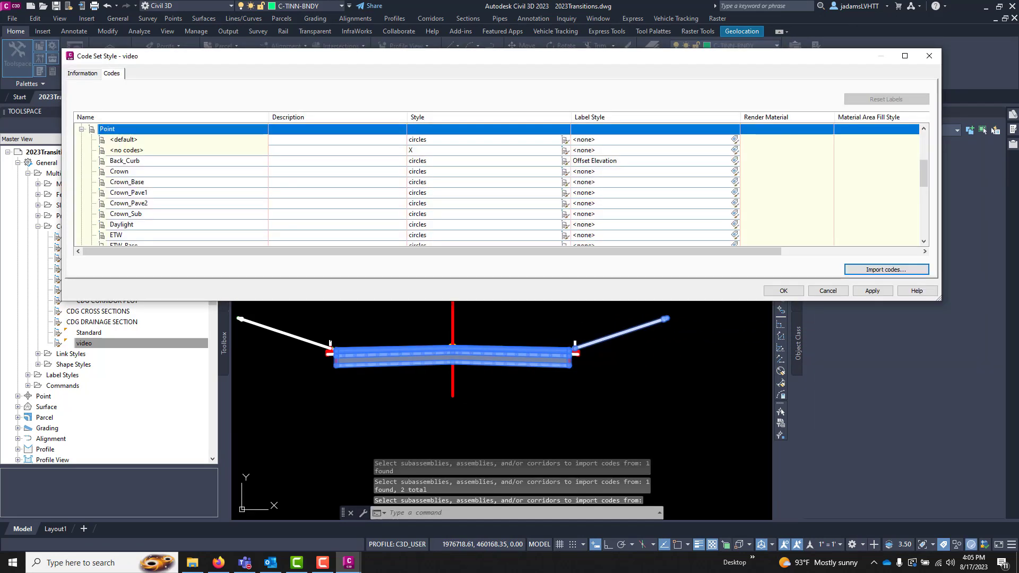
pyautogui.scroll(-4, 182, 154)
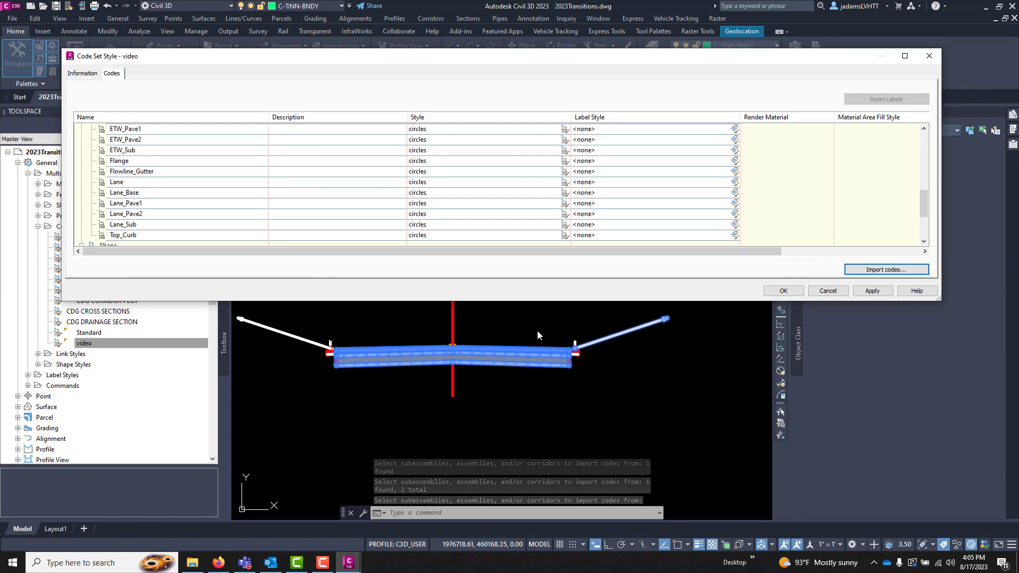
pyautogui.scroll(-3, 192, 213)
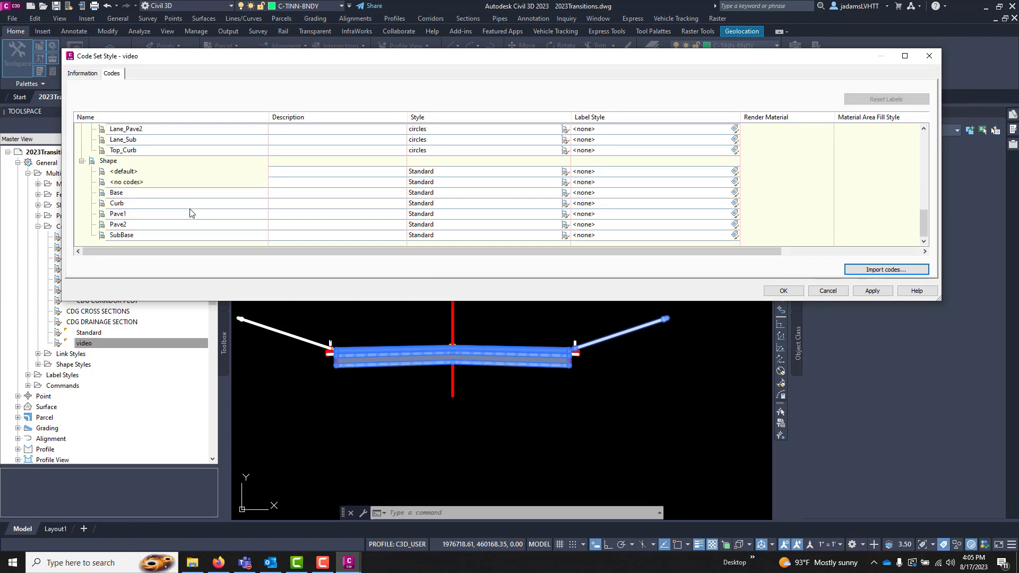
pyautogui.scroll(4, 190, 213)
pyautogui.scroll(4, 190, 212)
pyautogui.scroll(2, 190, 212)
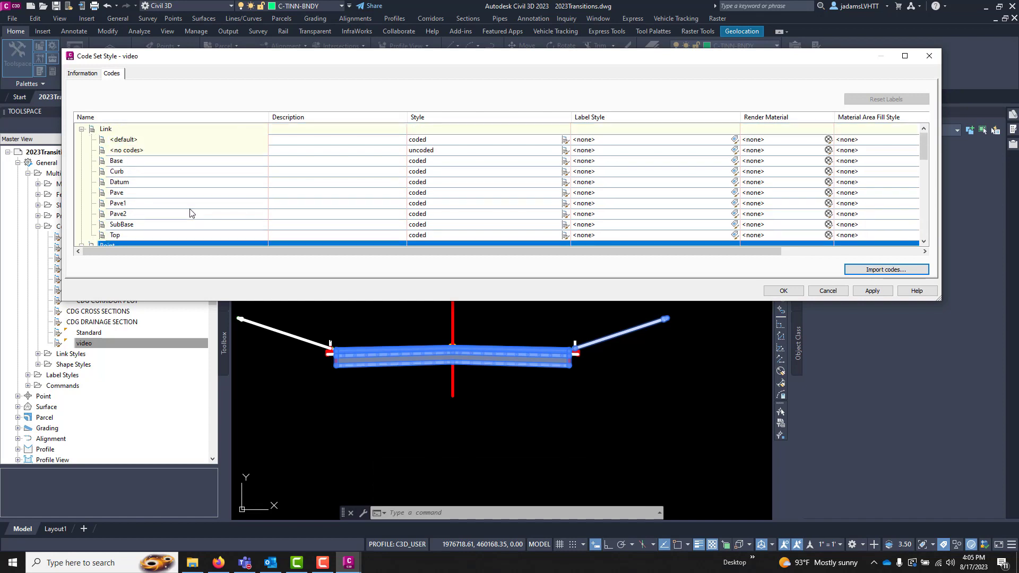
pyautogui.scroll(-2, 189, 209)
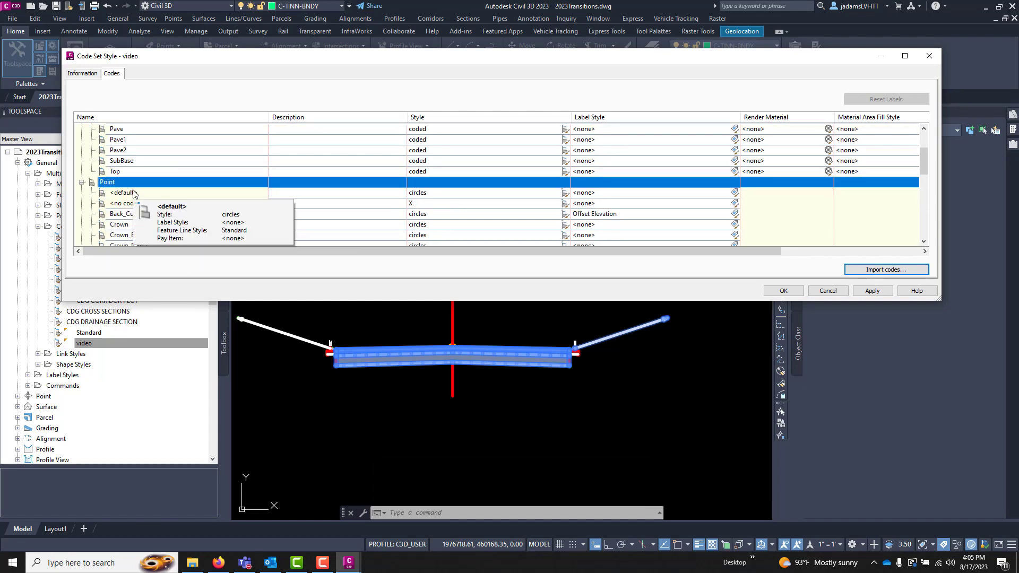
pyautogui.scroll(-1, 212, 199)
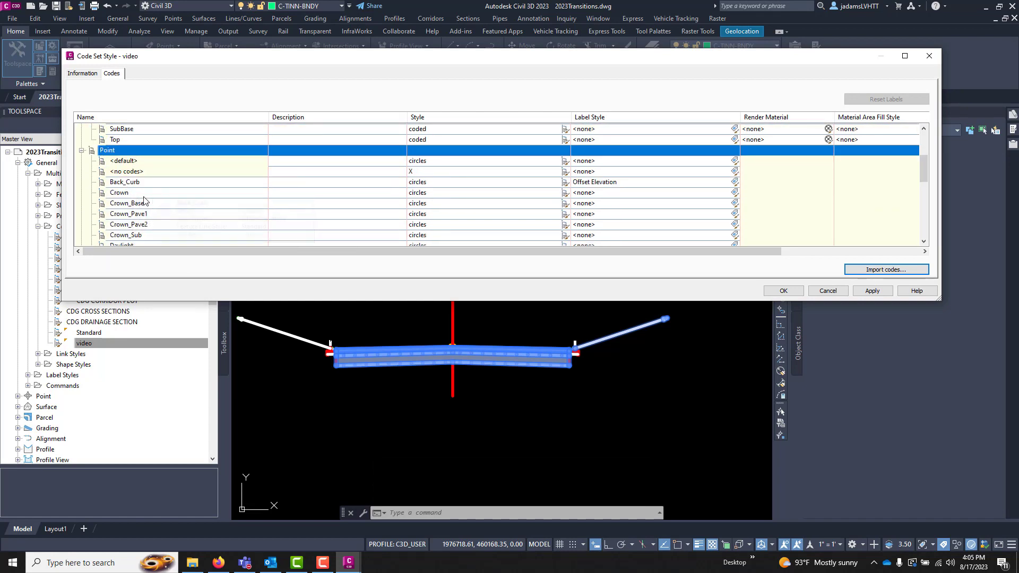
pyautogui.scroll(-2, 137, 207)
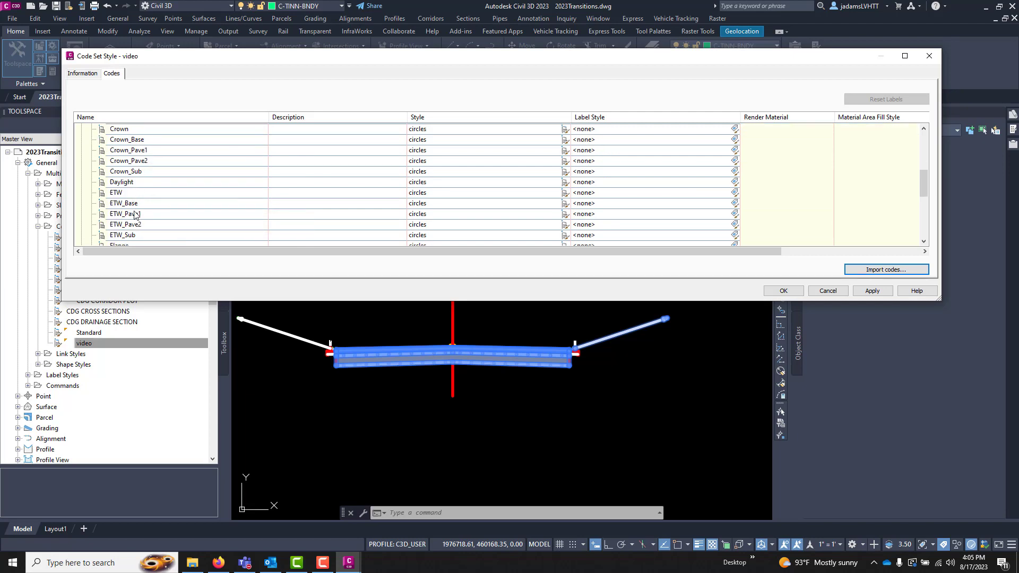
# Step: Set the Daylight point code's label style to Offset Elevation
pyautogui.click(609, 180)
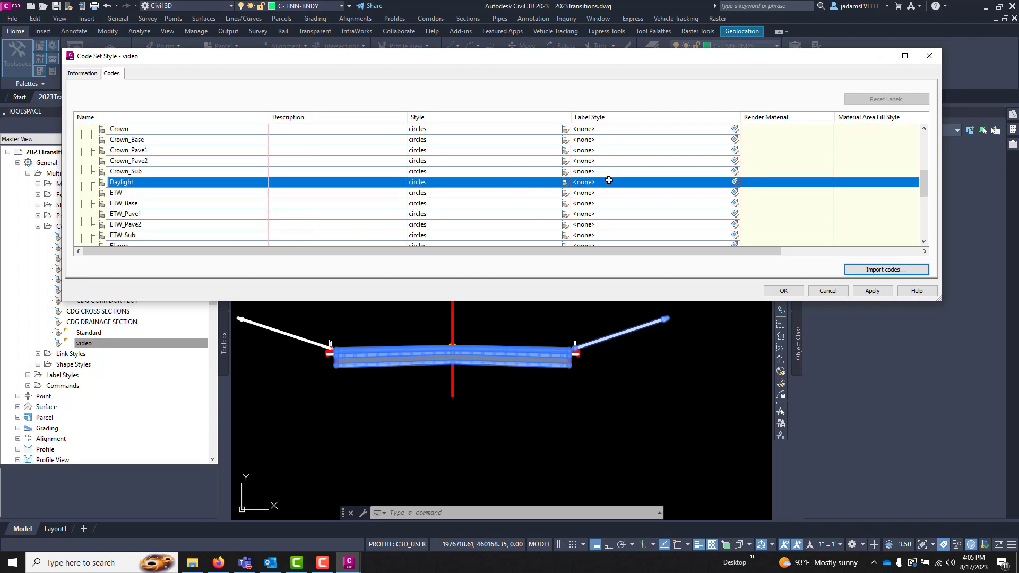
pyautogui.click(734, 182)
pyautogui.click(689, 257)
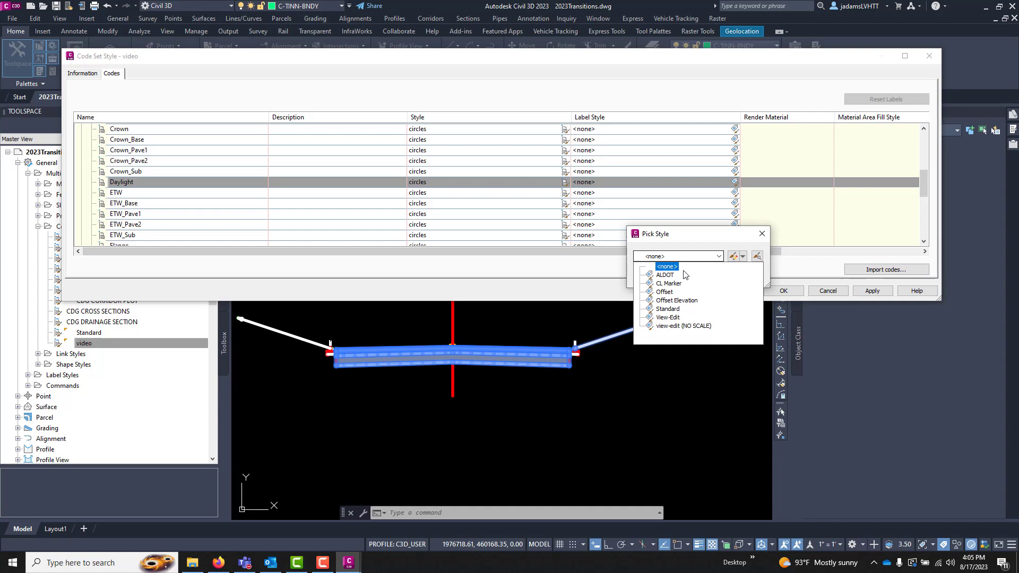
pyautogui.click(672, 301)
pyautogui.click(658, 275)
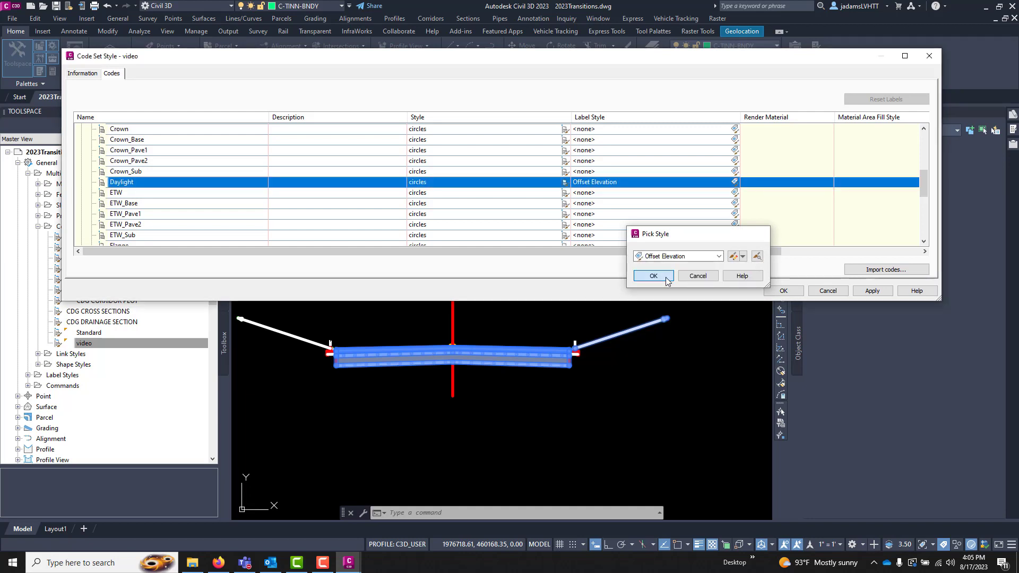
# Step: Set the Crown point code's label style to Offset Elevation and save the code set style
pyautogui.click(160, 131)
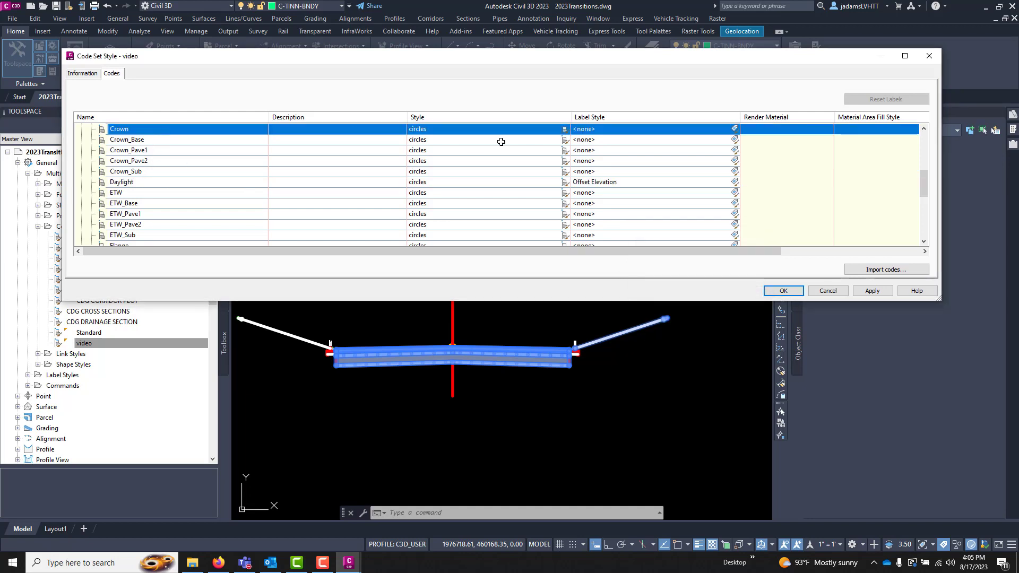
pyautogui.click(735, 129)
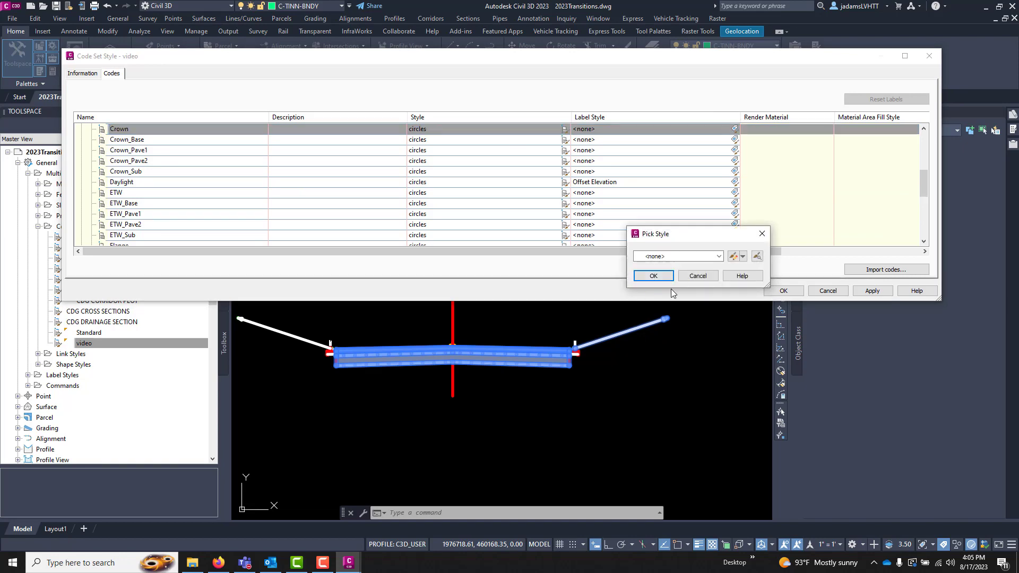
pyautogui.click(695, 257)
pyautogui.click(676, 301)
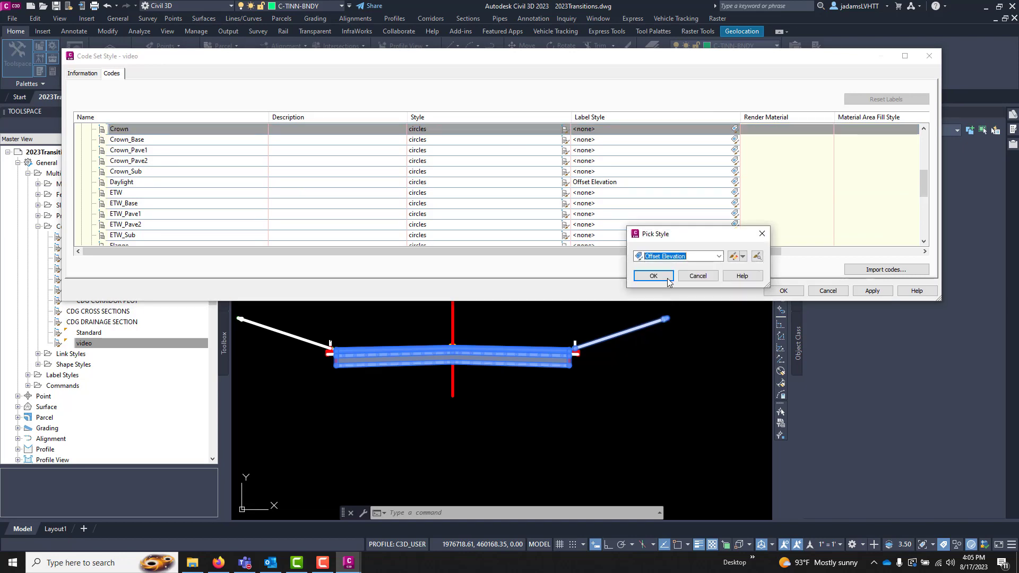
pyautogui.click(690, 275)
pyautogui.click(783, 291)
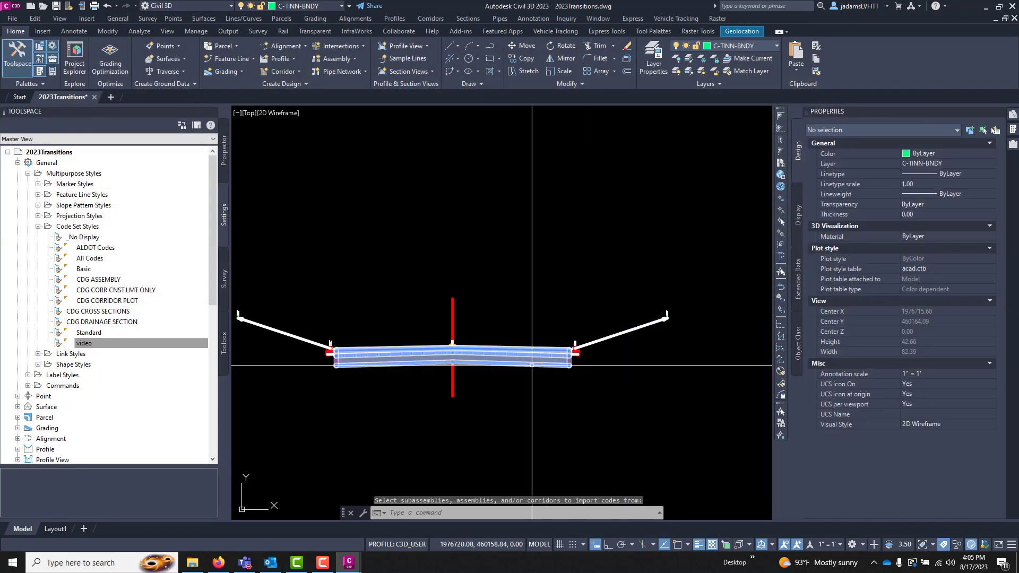
# Step: Set the annotation scale to 1" = 10' and zoom in on the assembly's OFF/EL labels
pyautogui.scroll(3, 584, 357)
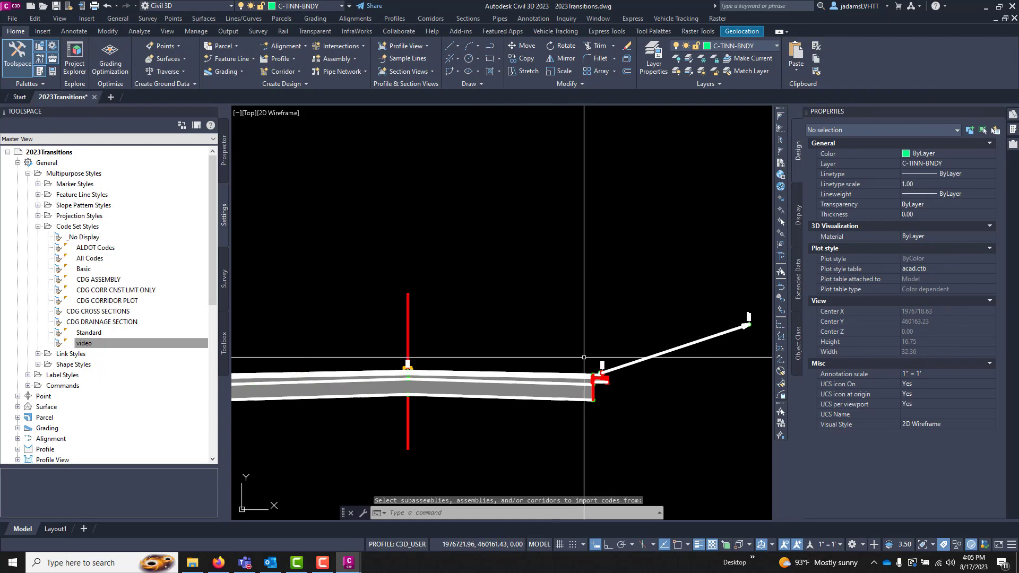
pyautogui.click(832, 544)
pyautogui.click(829, 337)
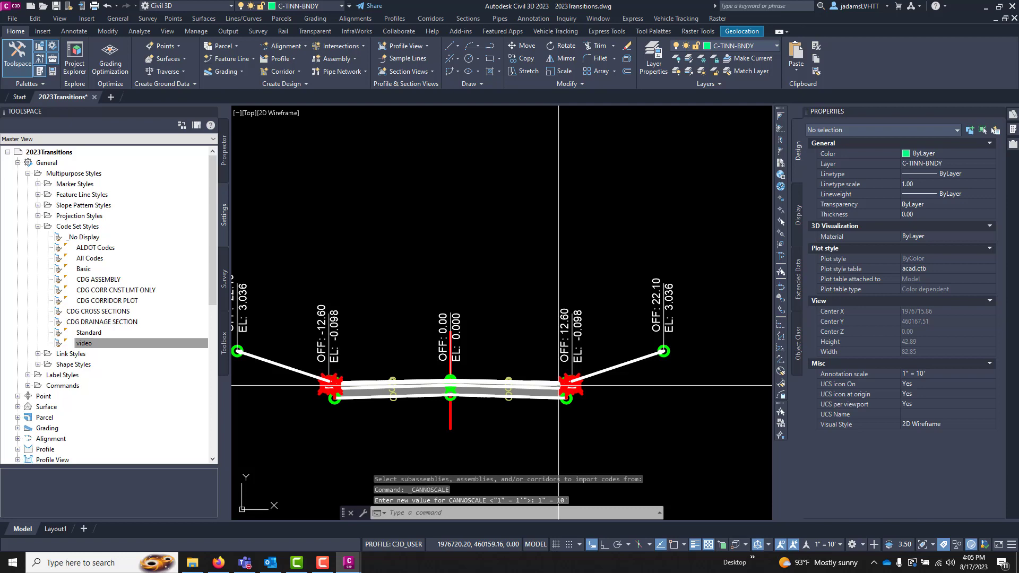
pyautogui.scroll(2, 393, 351)
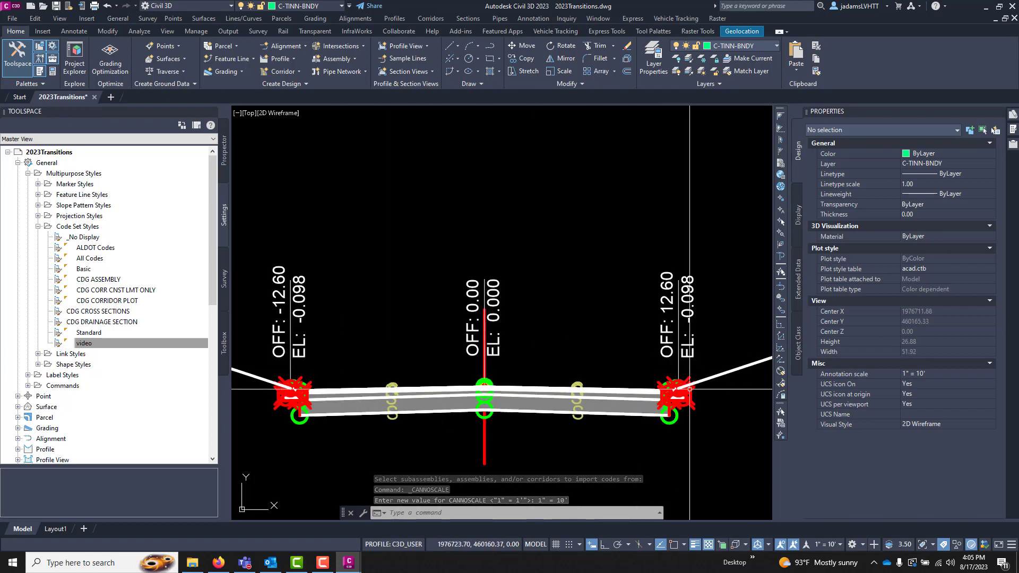
pyautogui.scroll(3, 690, 382)
pyautogui.scroll(-4, 637, 372)
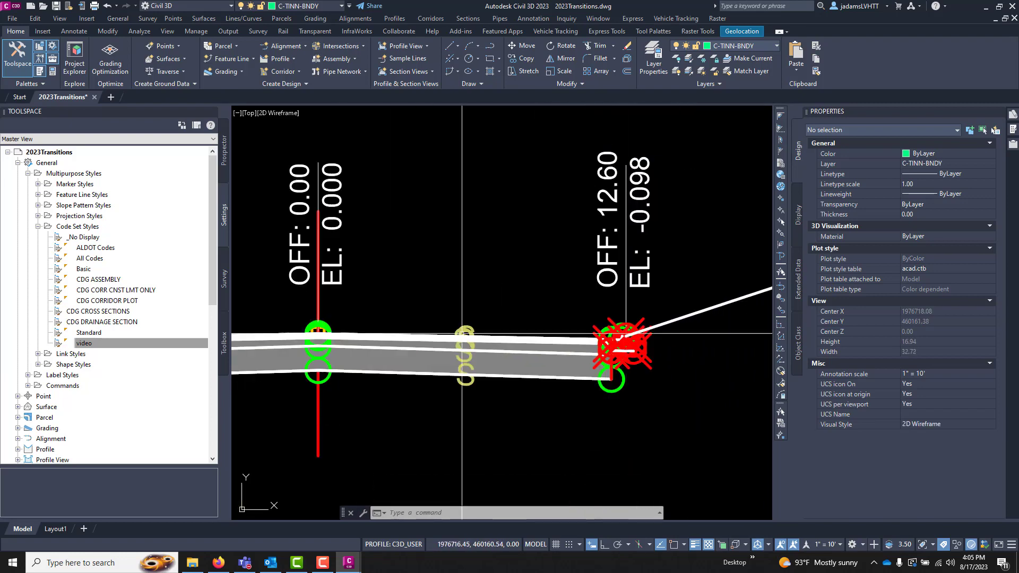
pyautogui.scroll(3, 570, 363)
pyautogui.scroll(4, 722, 317)
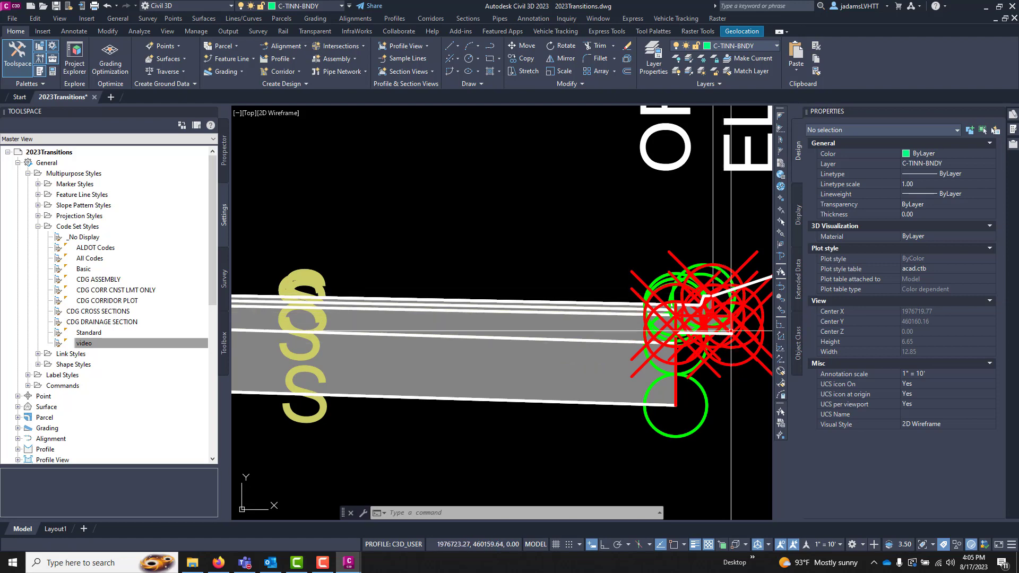
pyautogui.scroll(-3, 613, 359)
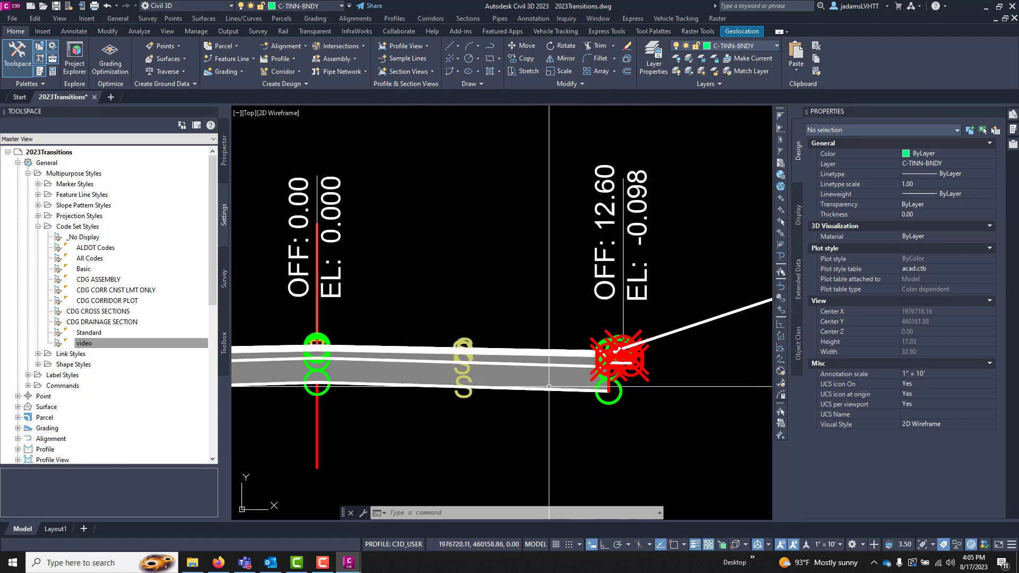
pyautogui.scroll(3, 647, 308)
pyautogui.scroll(-4, 647, 308)
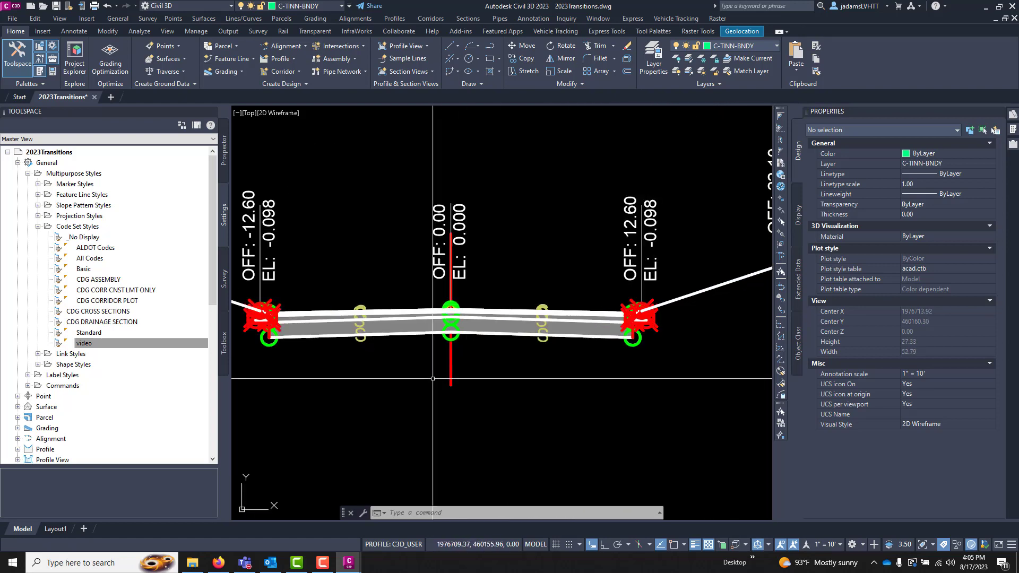
# Step: Assign the CDG ASSEMBLY code set style to the MAIN ROAD assembly, adding -2.00% slope labels
pyautogui.click(450, 362)
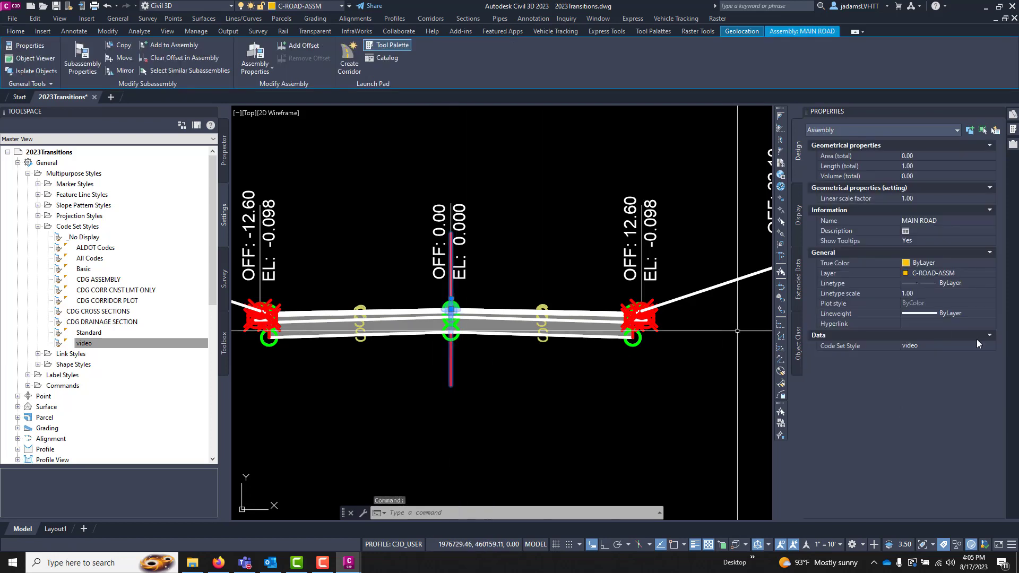
pyautogui.click(965, 346)
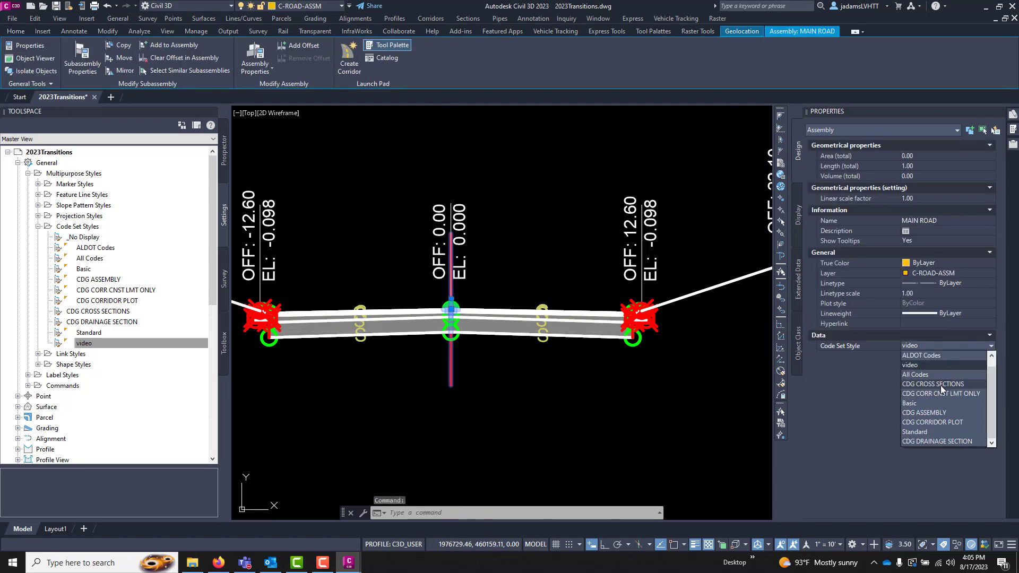
pyautogui.click(929, 413)
pyautogui.press('Escape')
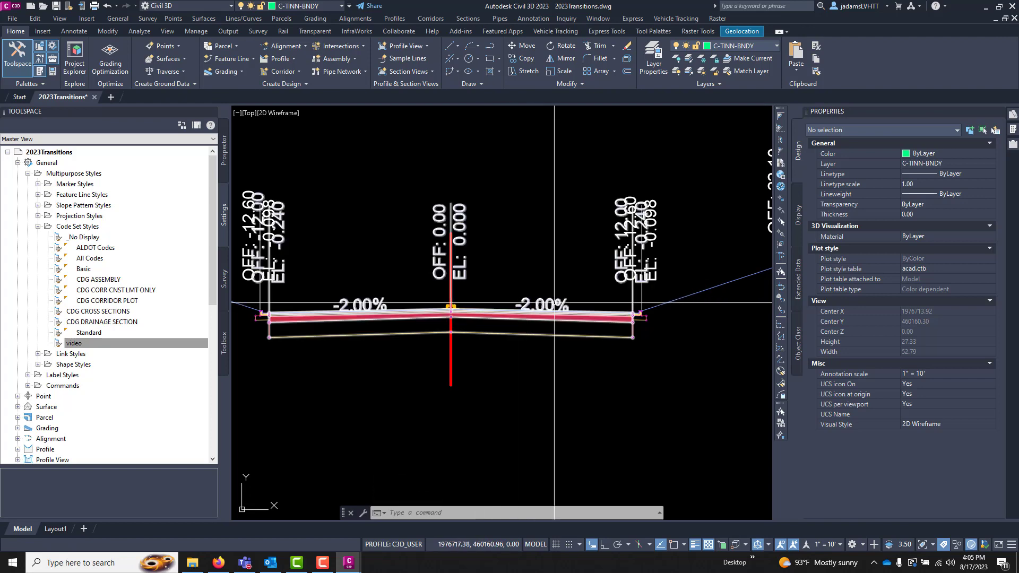
# Step: Zoom to the Main Road corridor near station 16+00 and select it to view its properties
pyautogui.scroll(-2, 528, 300)
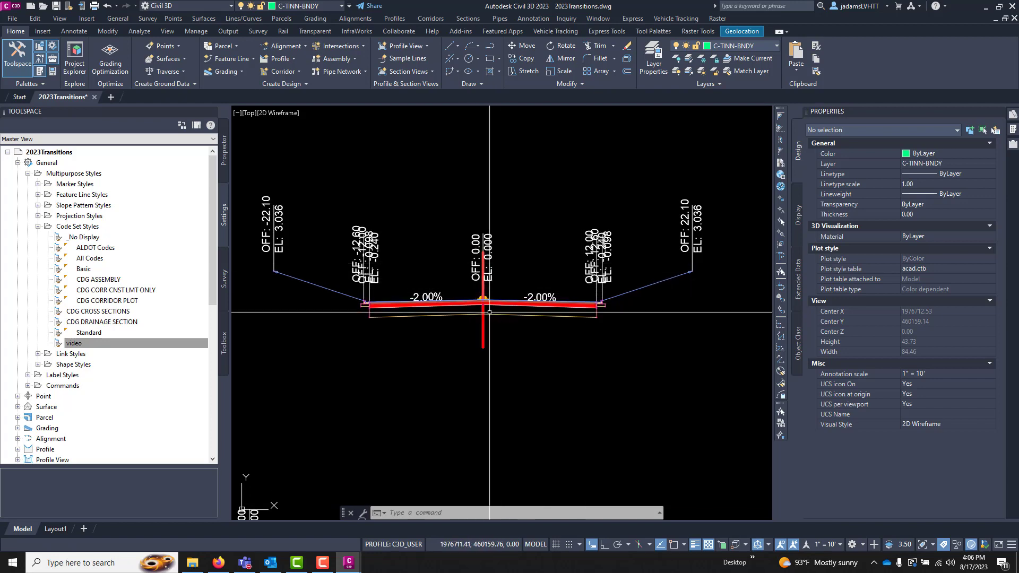
pyautogui.scroll(-15, 487, 282)
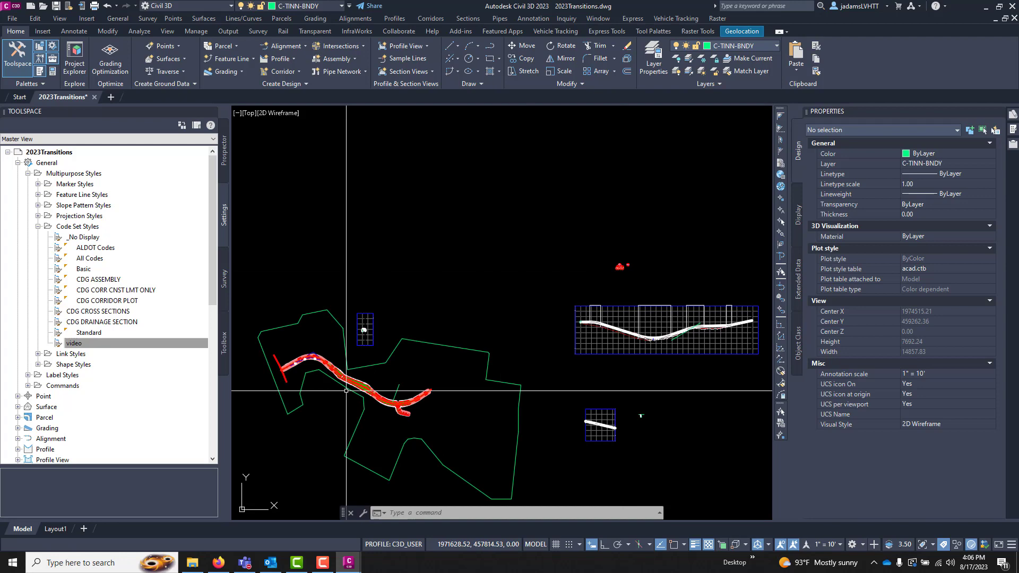
pyautogui.scroll(13, 346, 390)
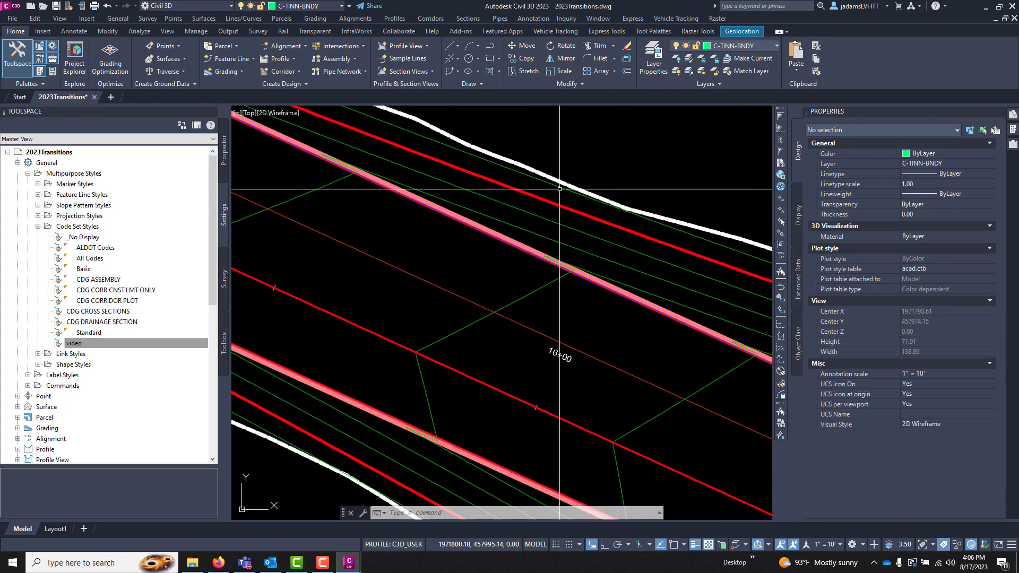
pyautogui.click(699, 227)
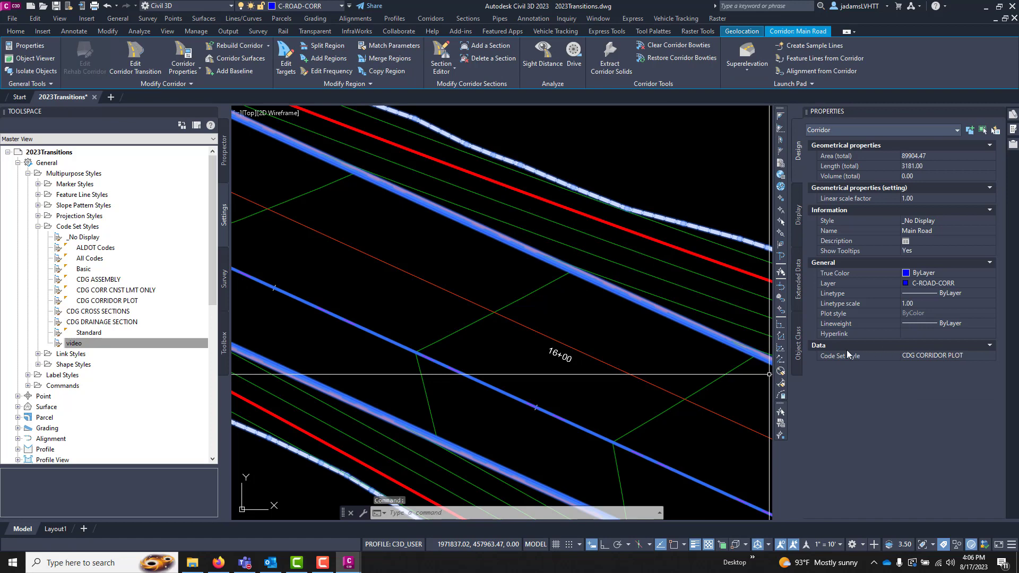
# Step: Apply the CDG CORR CNST LMT ONLY code set style to the Main Road corridor
pyautogui.click(946, 357)
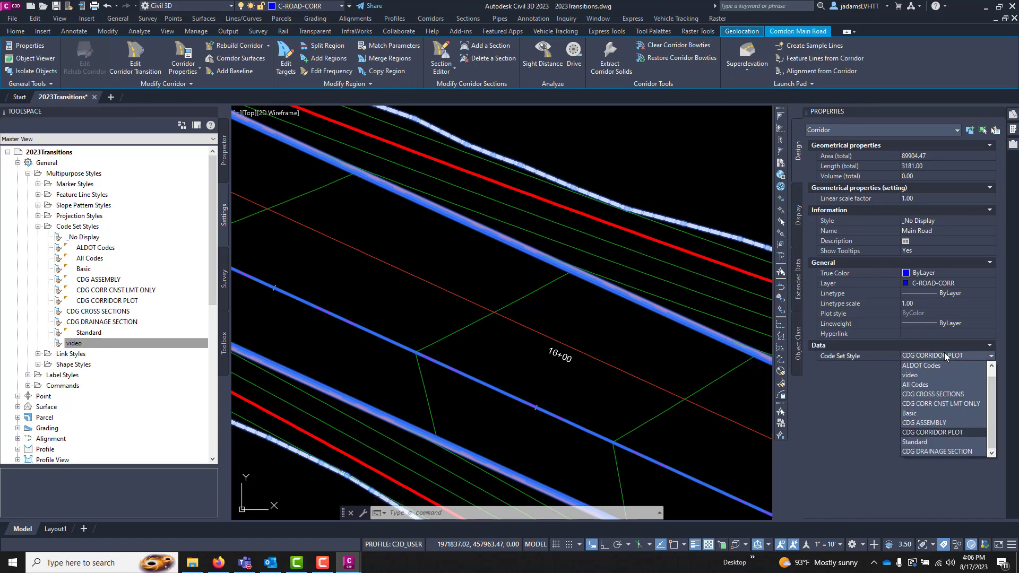
pyautogui.press('Escape')
pyautogui.press('Escape')
pyautogui.scroll(10, 718, 332)
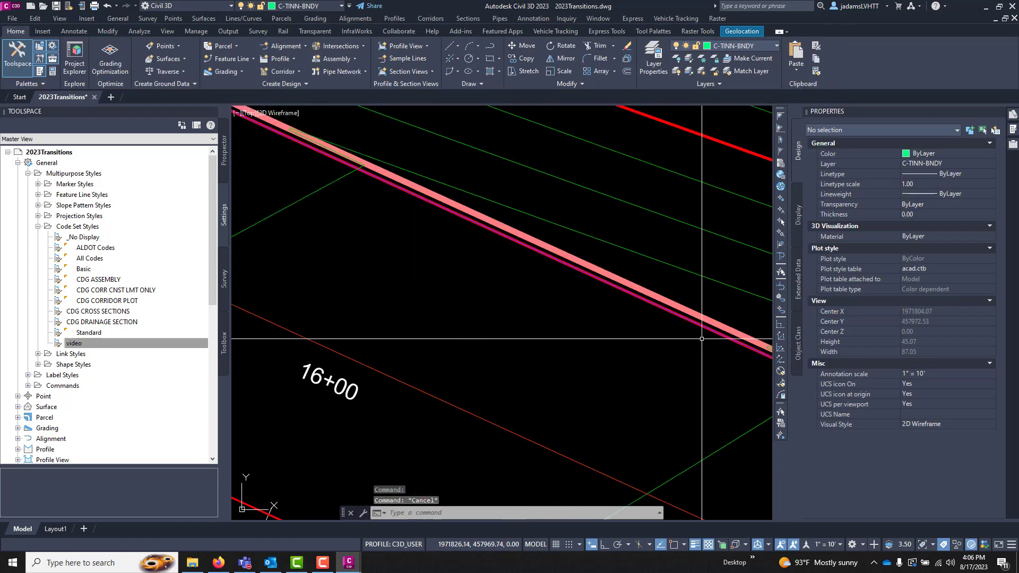
pyautogui.scroll(-12, 690, 299)
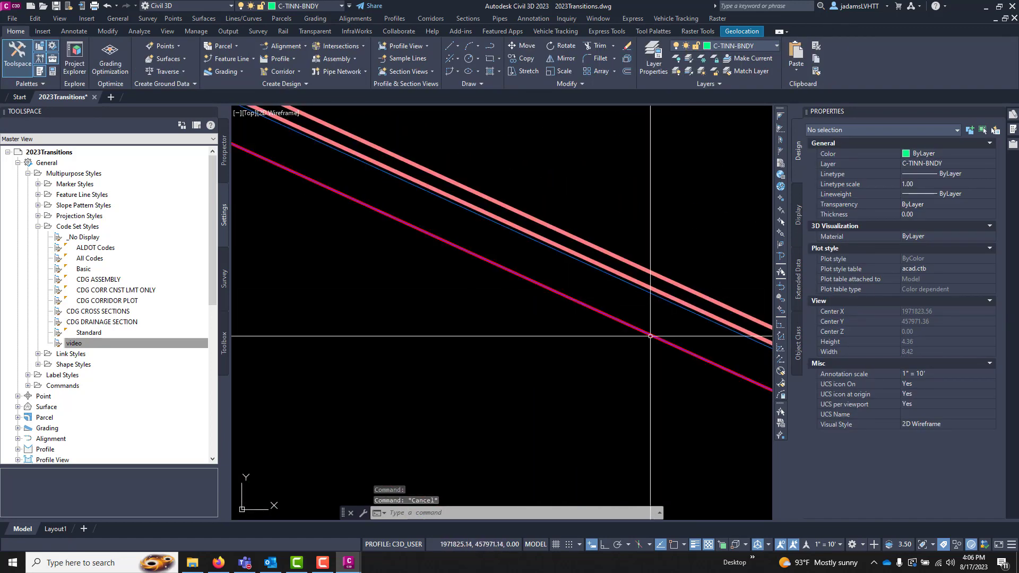
pyautogui.scroll(-2, 532, 364)
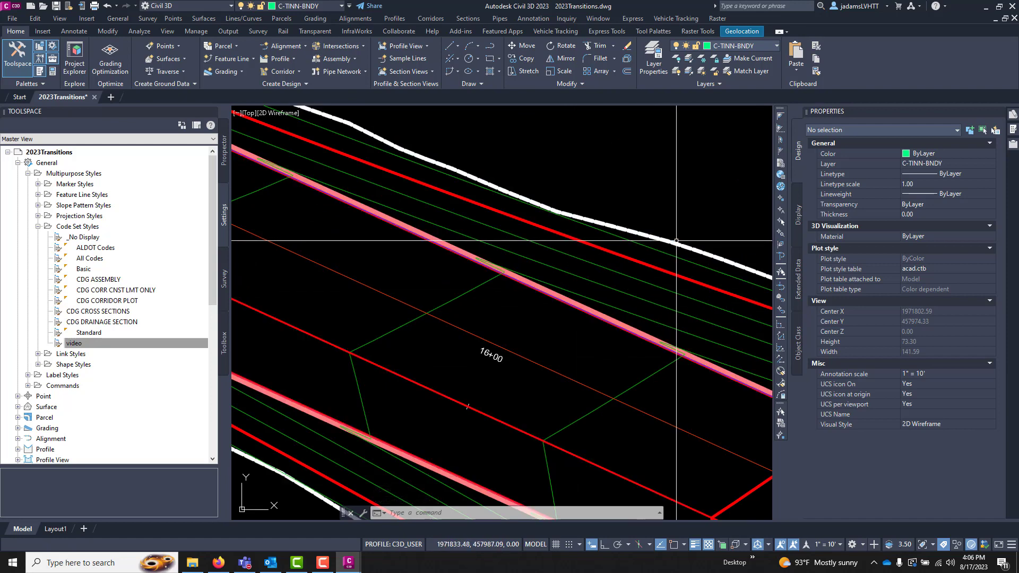
pyautogui.scroll(2, 677, 242)
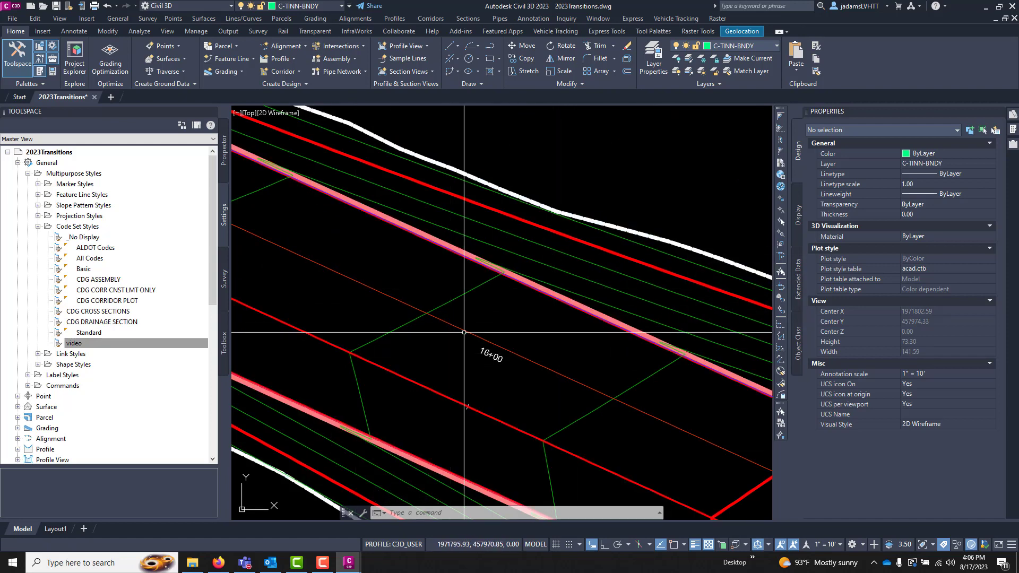
pyautogui.click(760, 271)
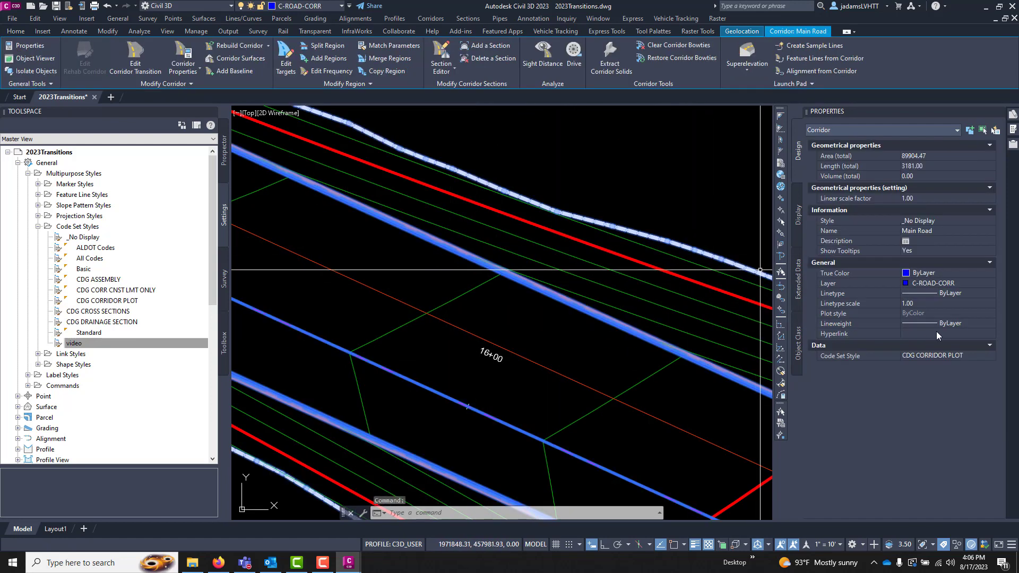
pyautogui.click(948, 355)
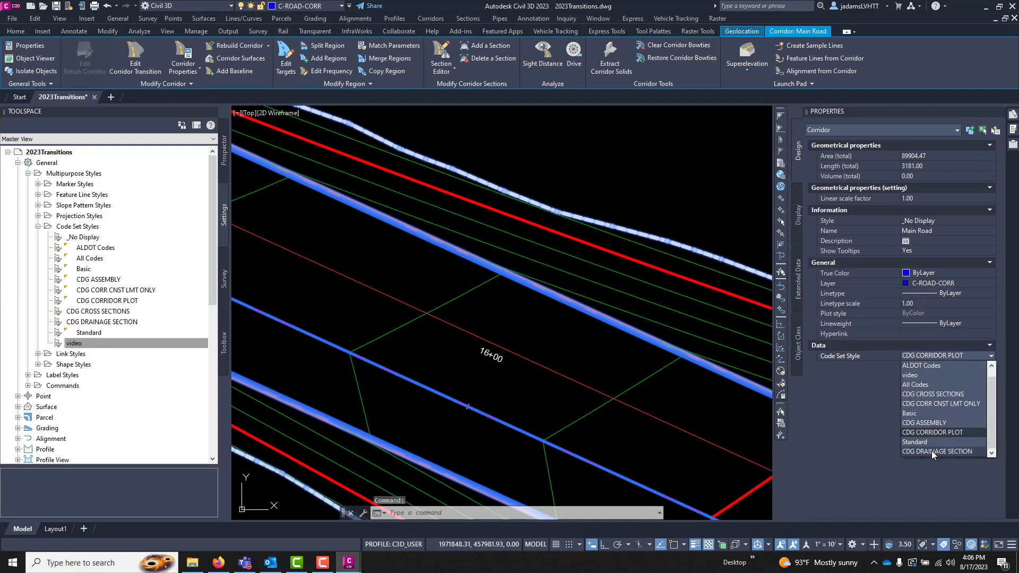
pyautogui.click(936, 404)
pyautogui.press('Escape')
pyautogui.press('Escape')
# Step: Switch the corridor's code set style to CDG CORRIDOR PLOT, then CDG CROSS SECTIONS
pyautogui.scroll(-1, 507, 285)
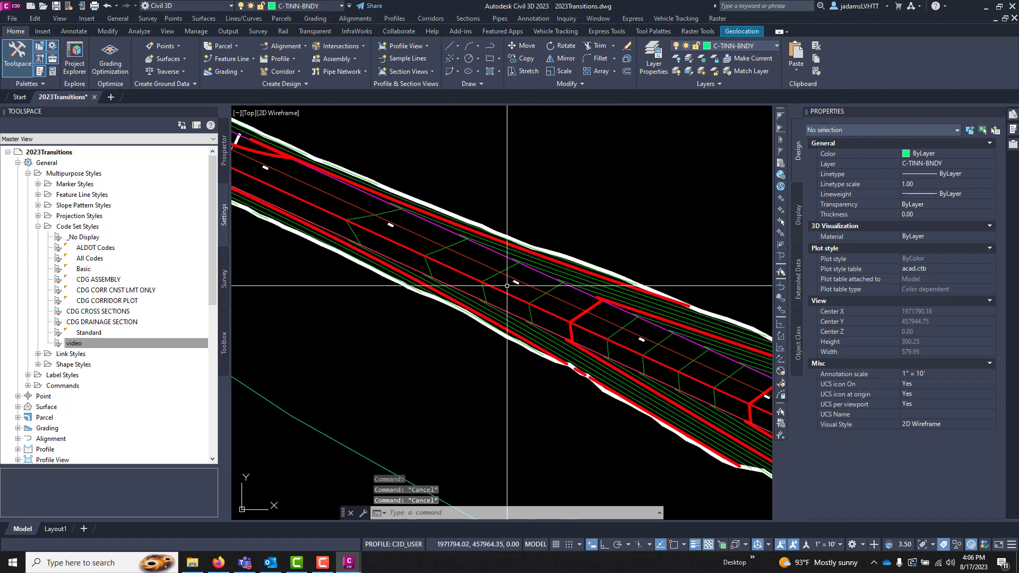
pyautogui.scroll(6, 539, 273)
pyautogui.scroll(-3, 522, 349)
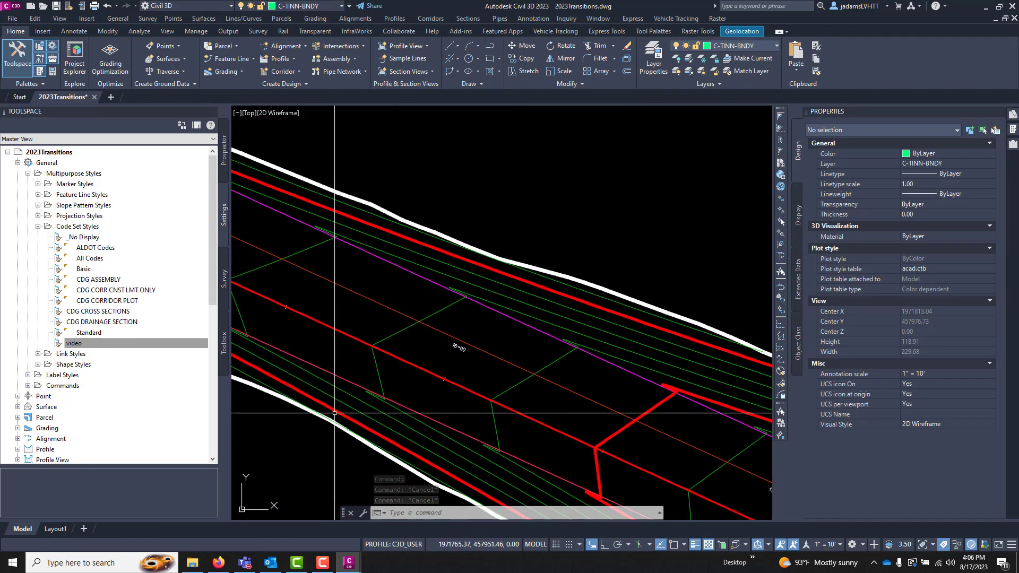
pyautogui.click(638, 299)
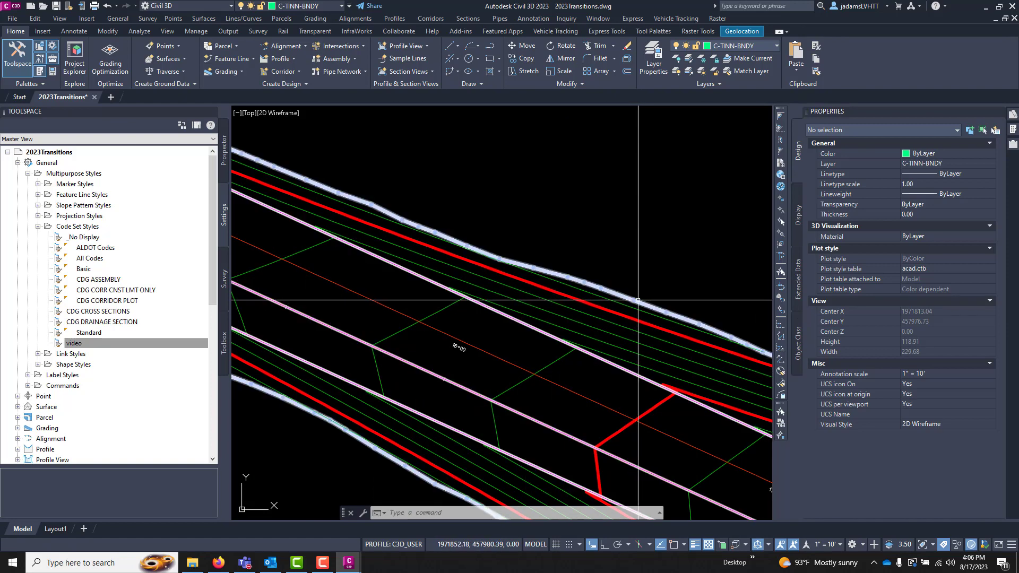
pyautogui.click(970, 355)
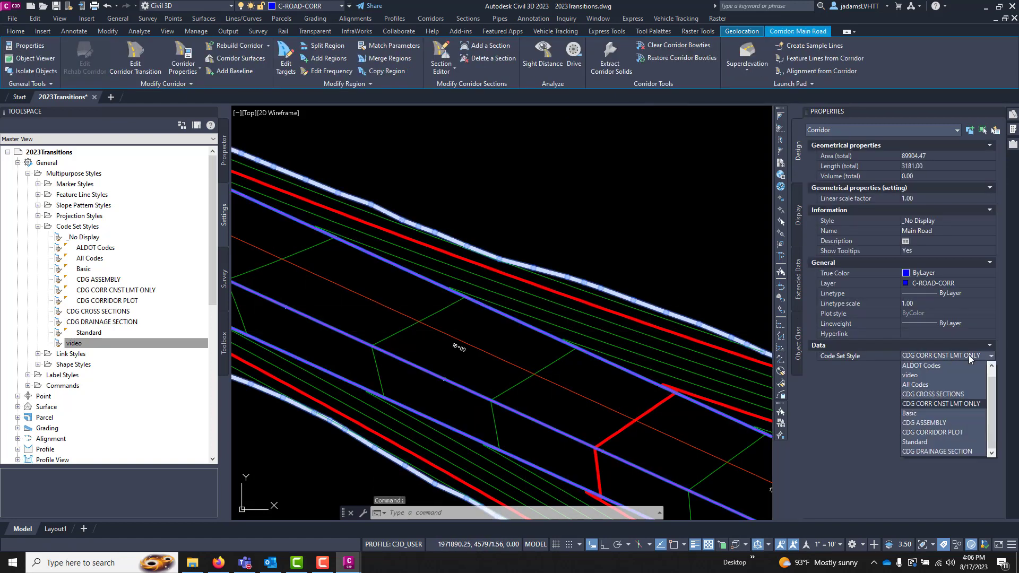
pyautogui.click(925, 433)
pyautogui.click(931, 357)
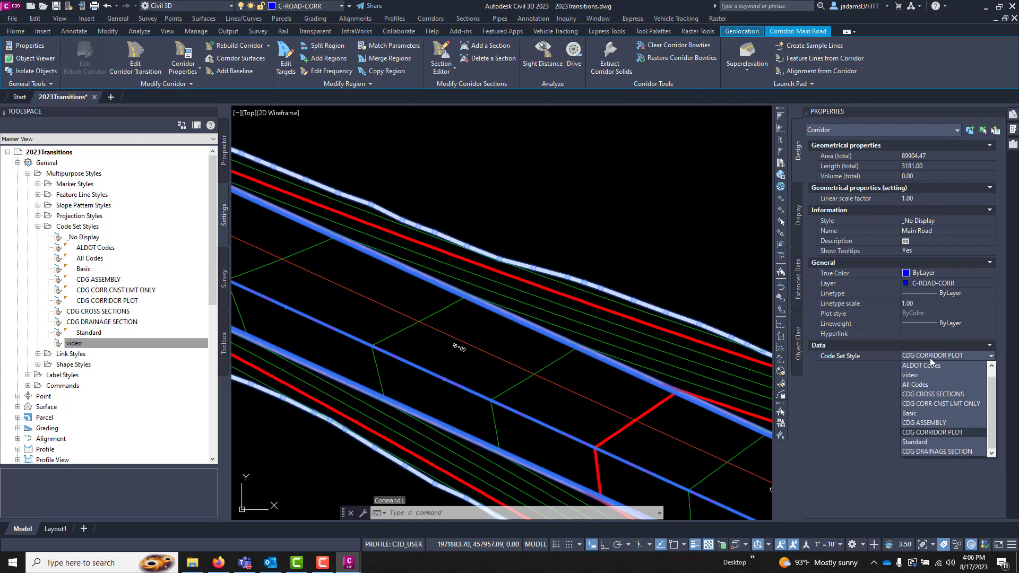
pyautogui.click(937, 395)
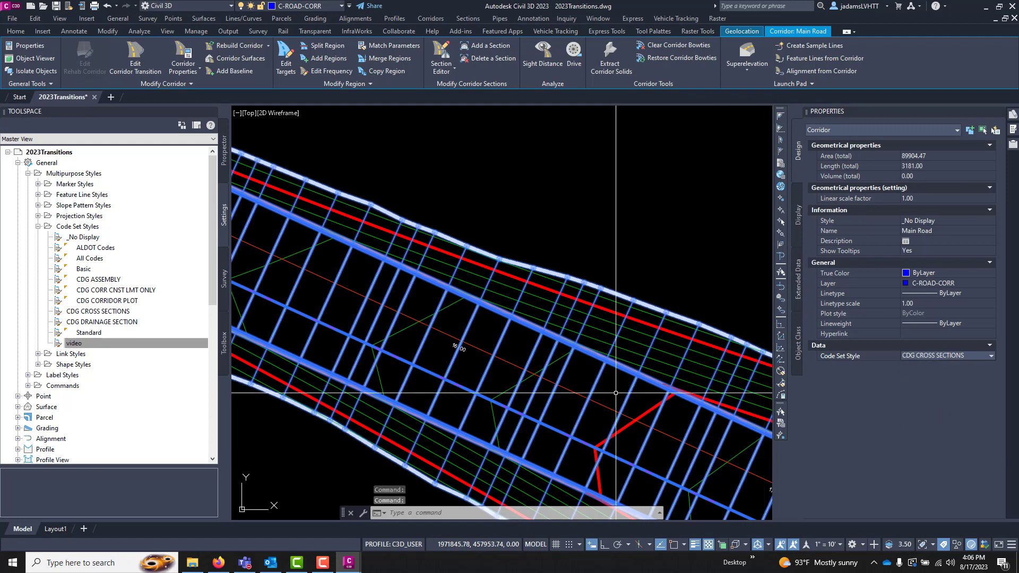
pyautogui.press('Escape')
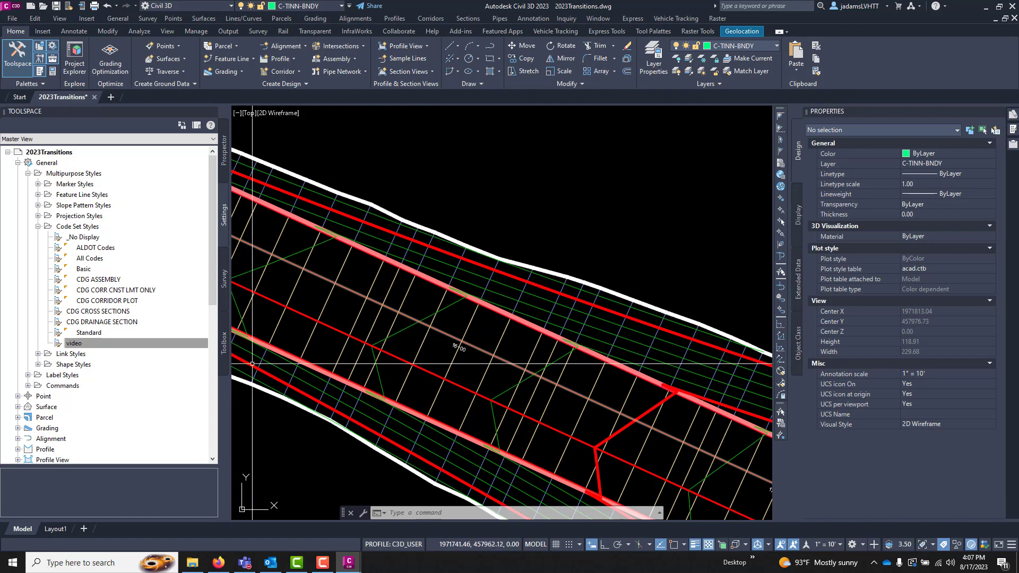
pyautogui.click(74, 354)
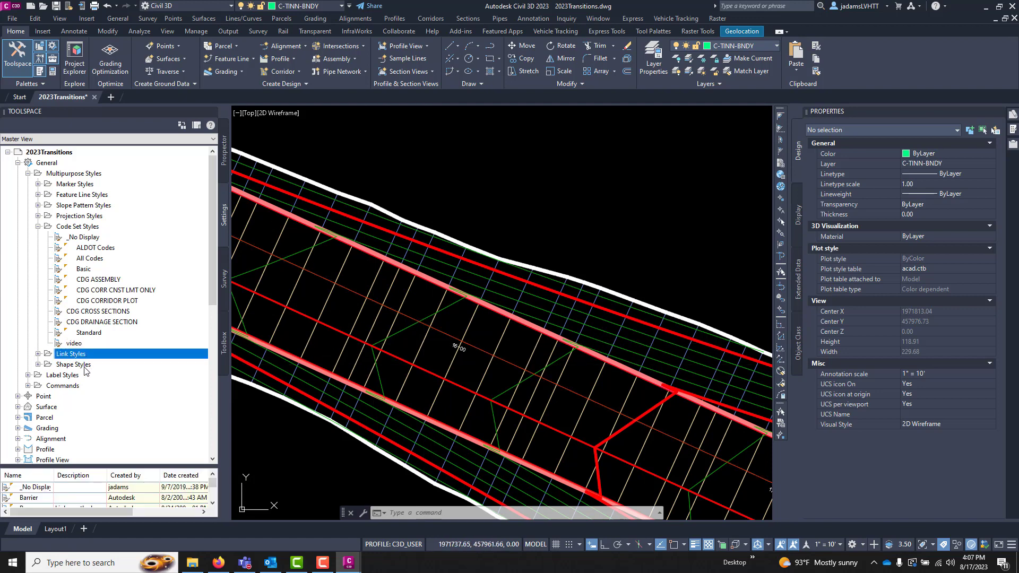
pyautogui.click(80, 365)
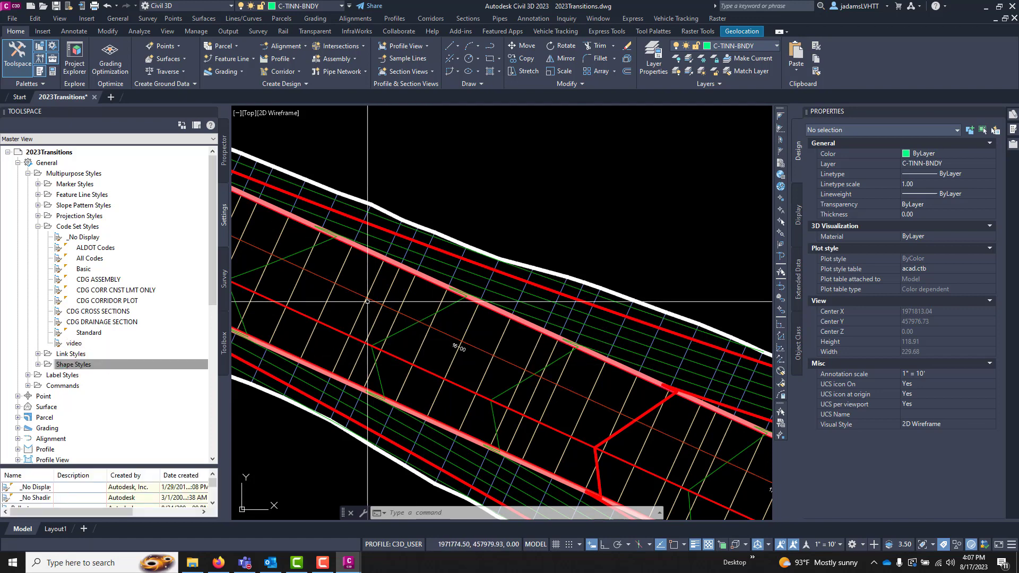
pyautogui.click(74, 185)
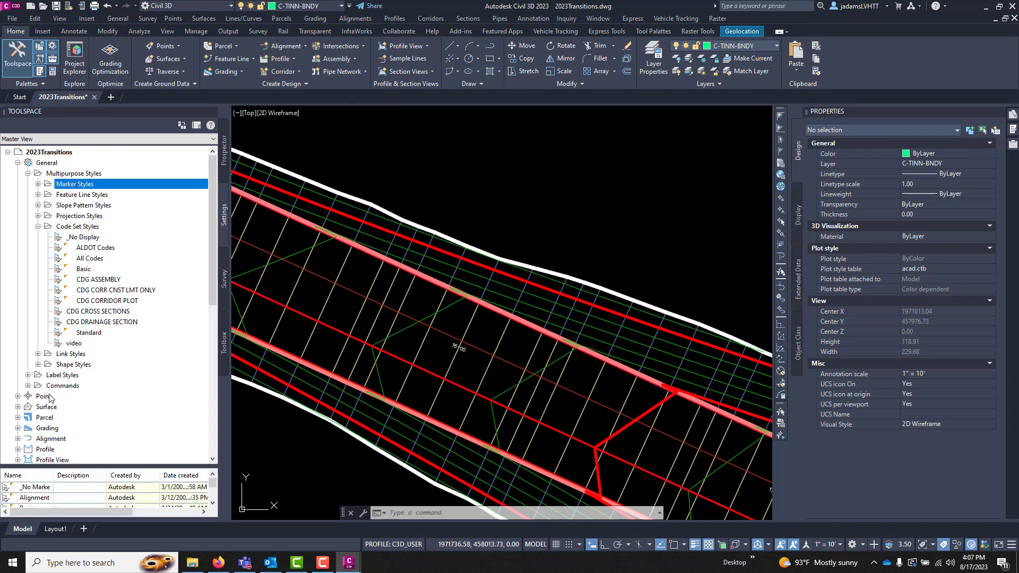
pyautogui.click(39, 185)
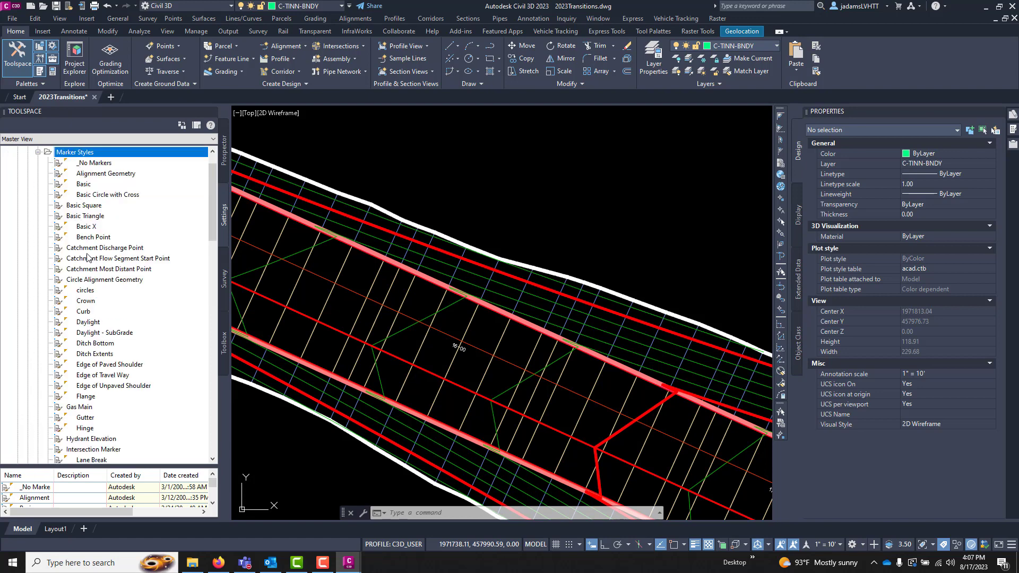
pyautogui.scroll(1, 46, 196)
pyautogui.click(38, 184)
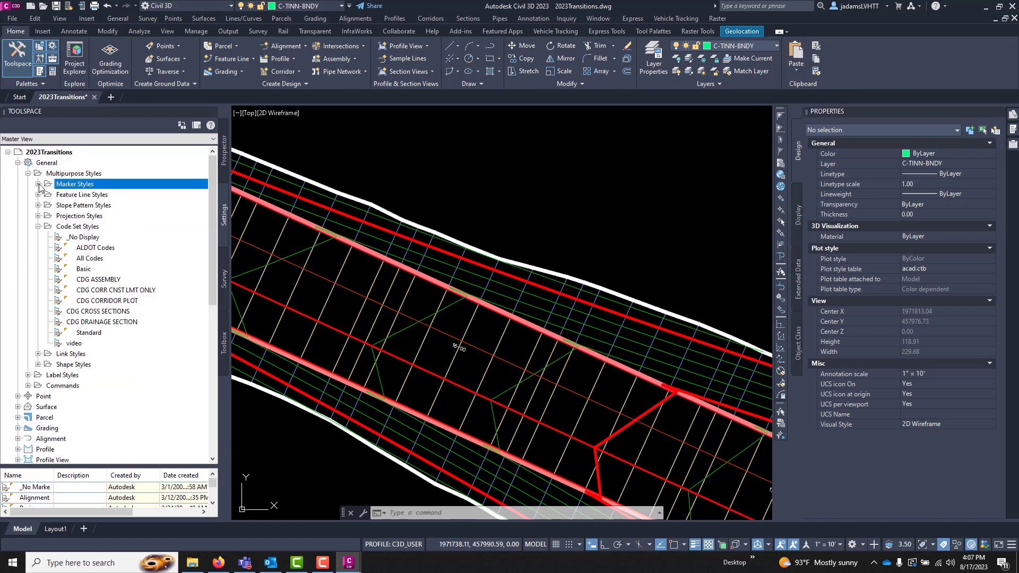
pyautogui.click(426, 217)
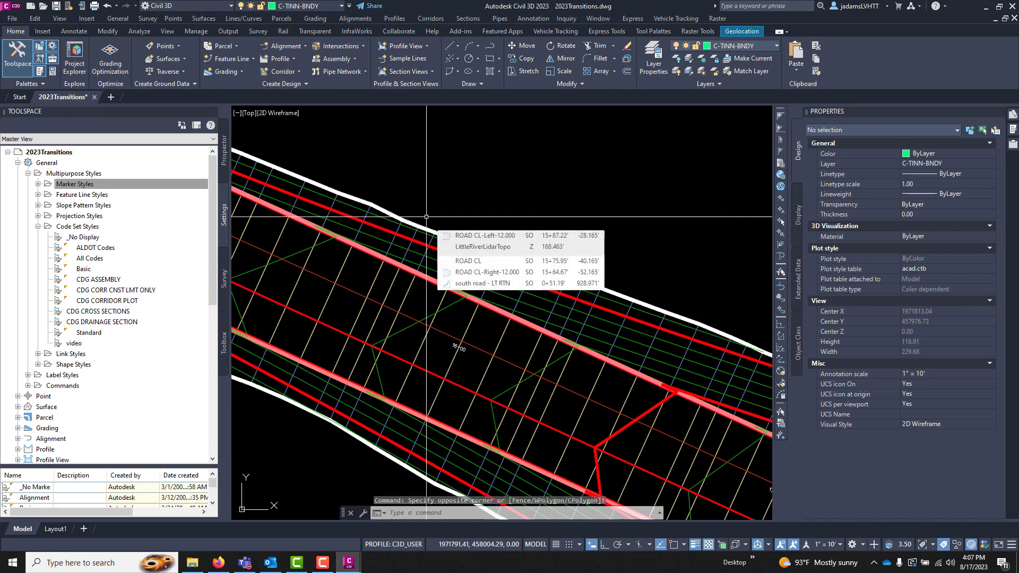
pyautogui.press('Escape')
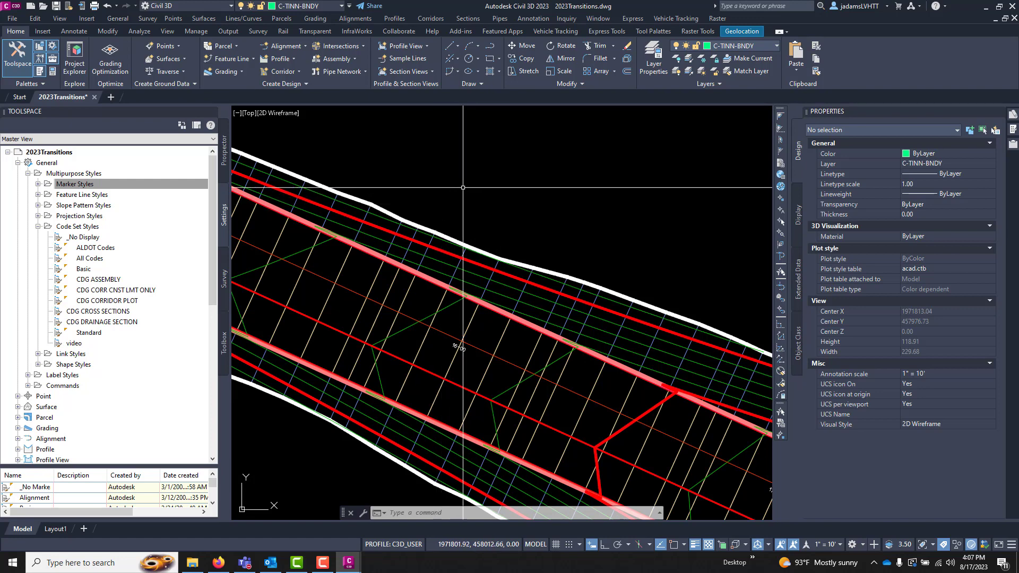
pyautogui.moveTo(463, 187)
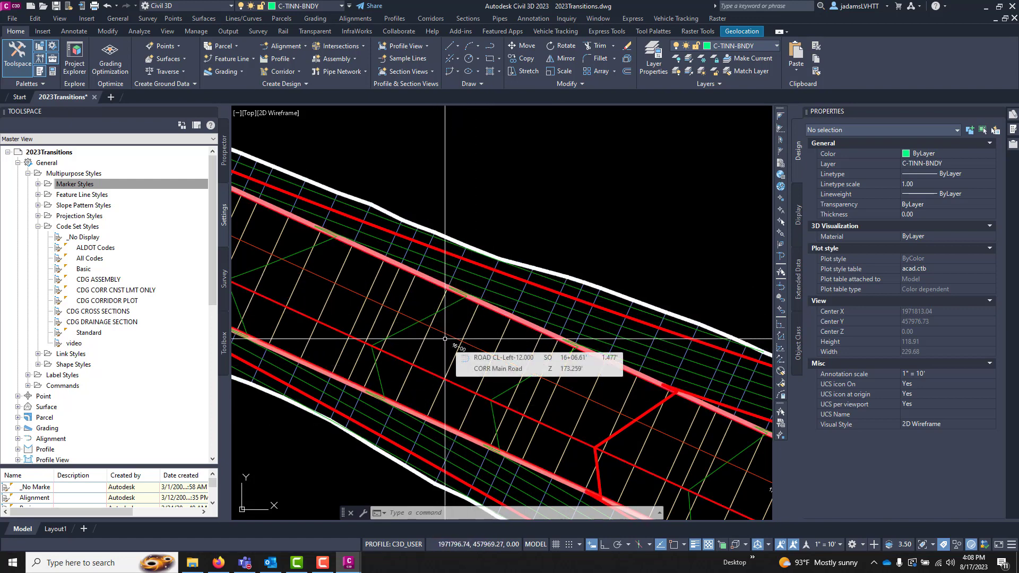
# Step: Apply the CDG CORR CNST LMT ONLY code set style to the MAIN ROAD assembly
pyautogui.scroll(-4, 401, 365)
pyautogui.scroll(-15, 401, 364)
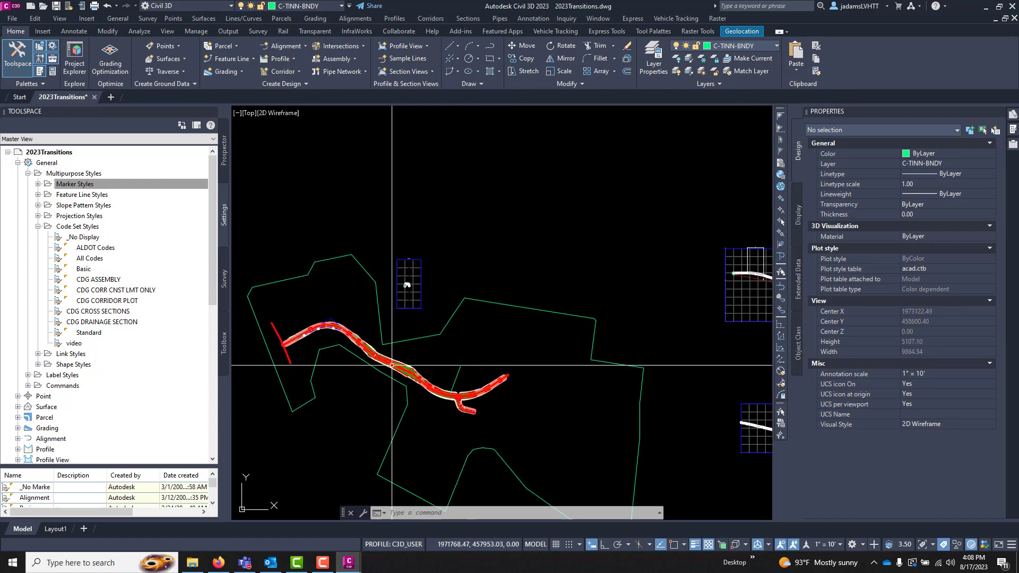
pyautogui.scroll(20, 584, 286)
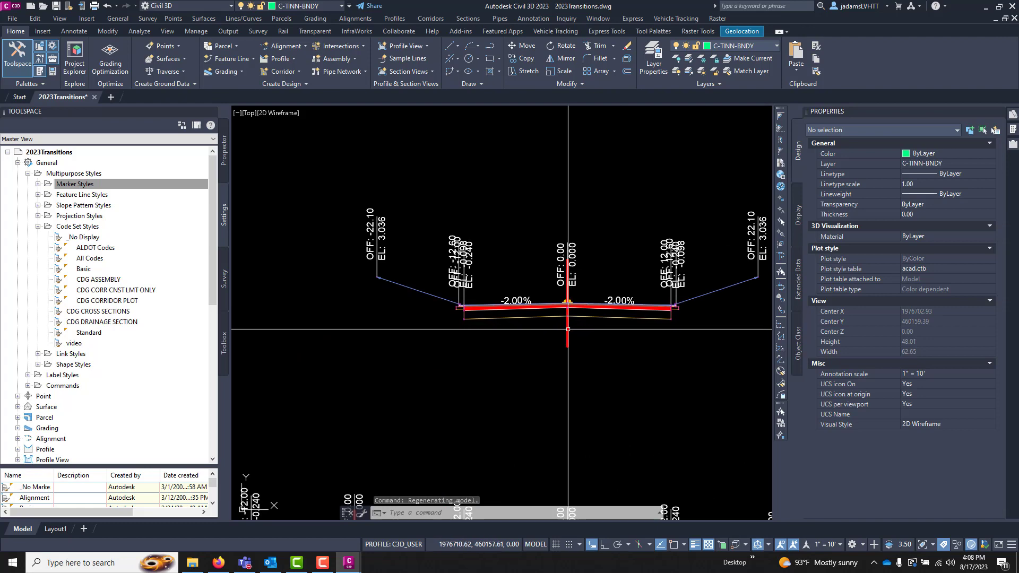
pyautogui.click(568, 332)
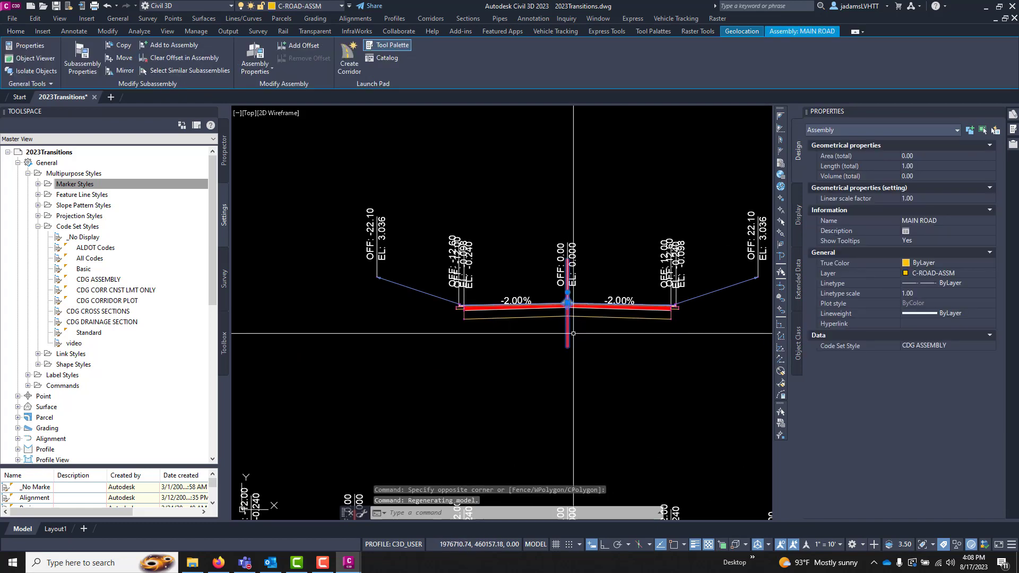
pyautogui.click(936, 346)
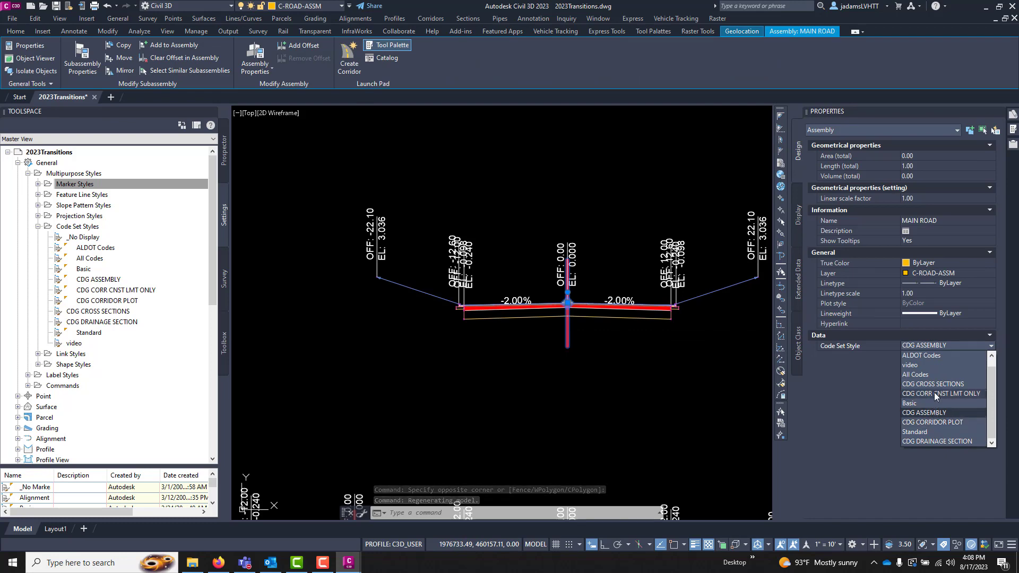
pyautogui.click(936, 395)
pyautogui.press('Escape')
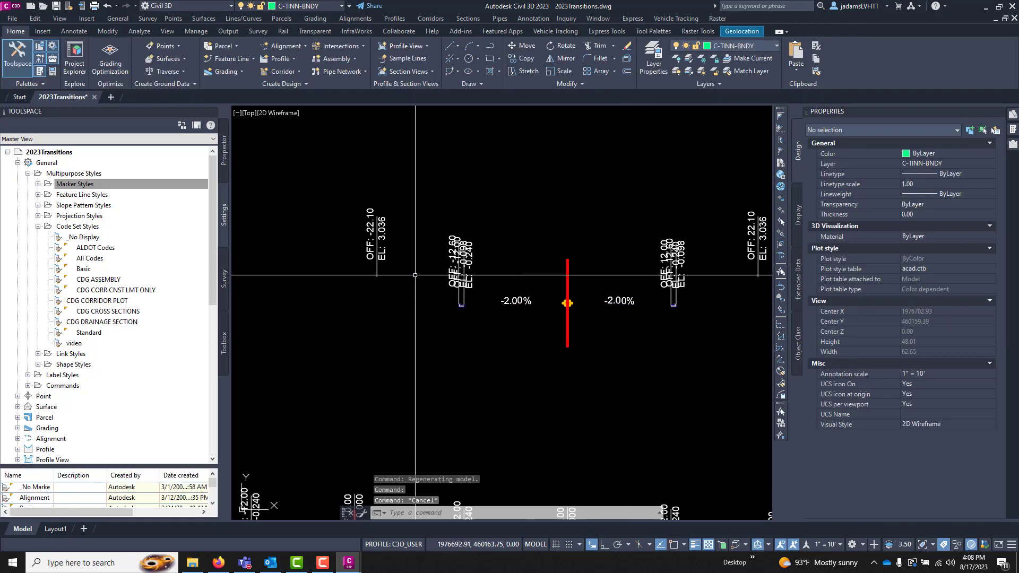
# Step: Switch the assembly's code set style to CDG CROSS SECTIONS, then CDG CORRIDOR PLOT
pyautogui.click(568, 332)
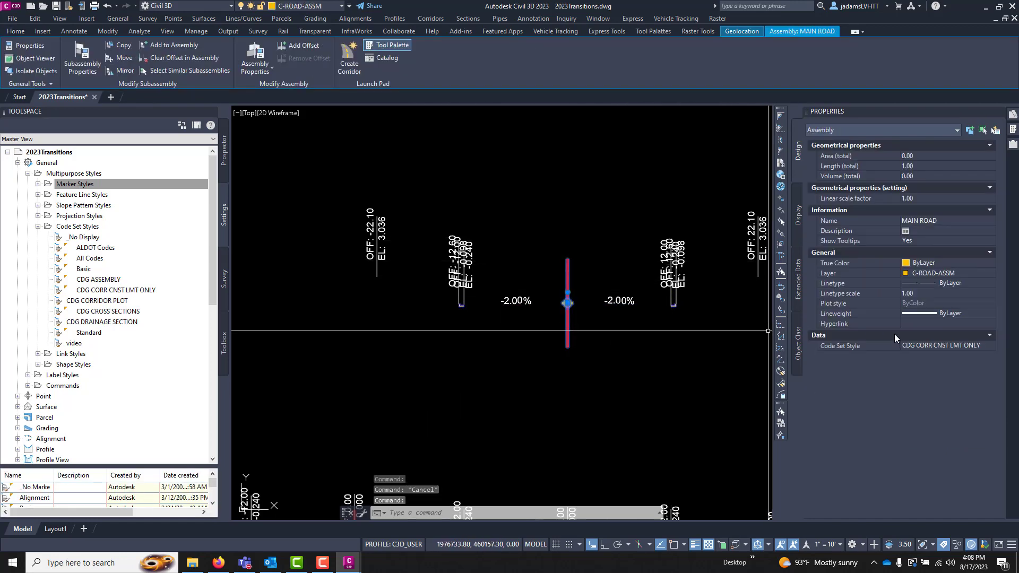
pyautogui.click(913, 346)
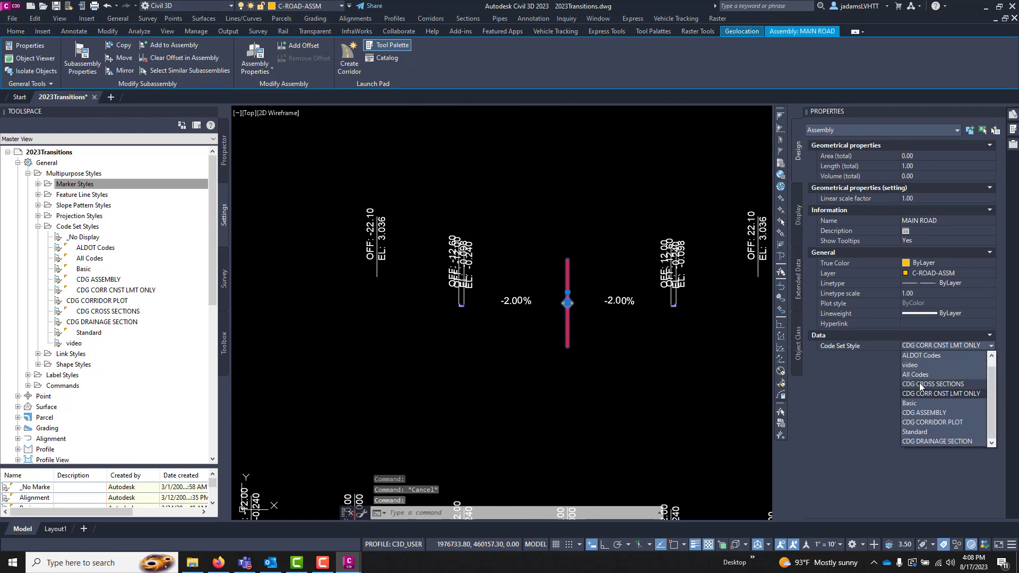
pyautogui.click(921, 384)
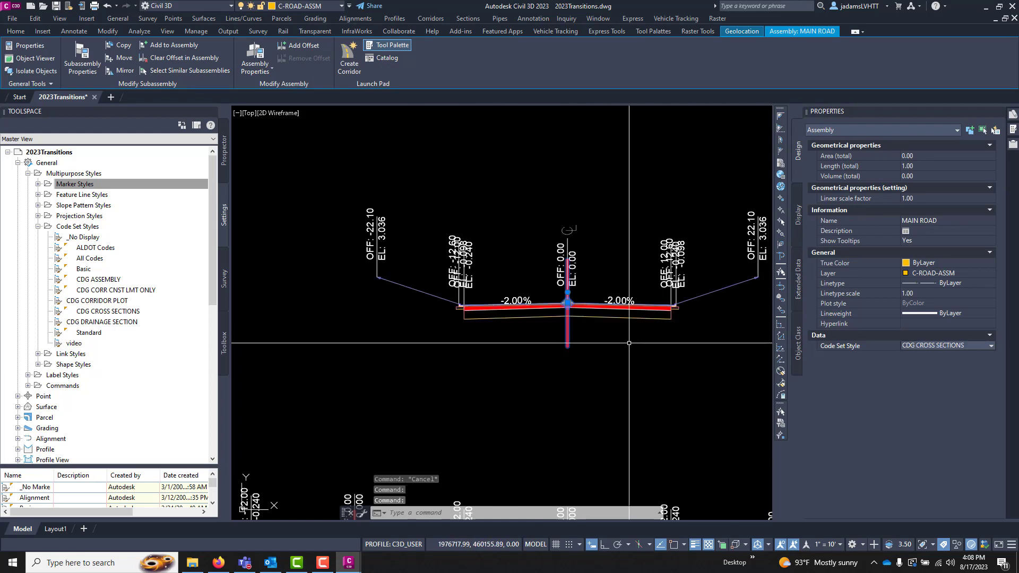
pyautogui.click(925, 347)
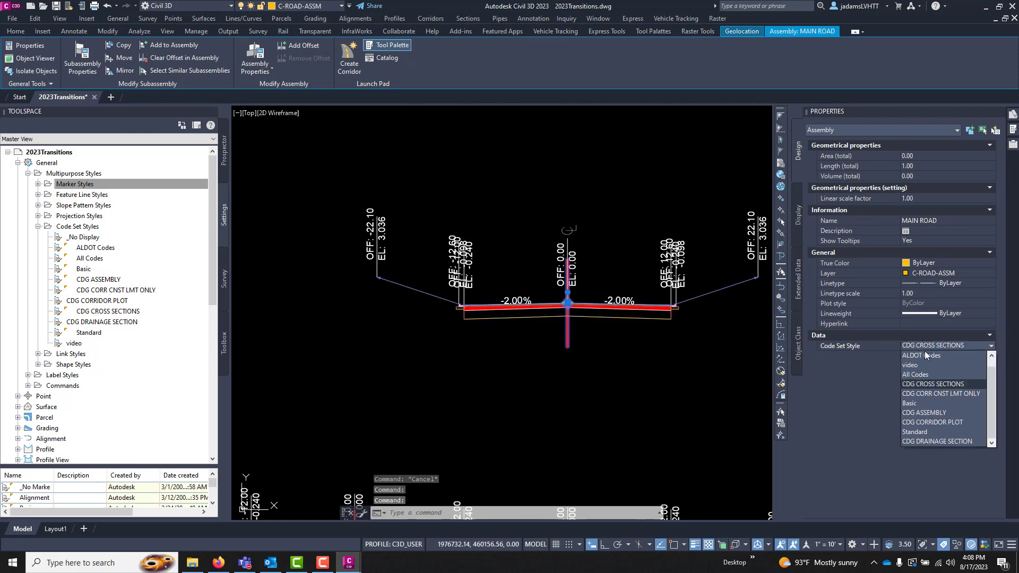
pyautogui.click(935, 422)
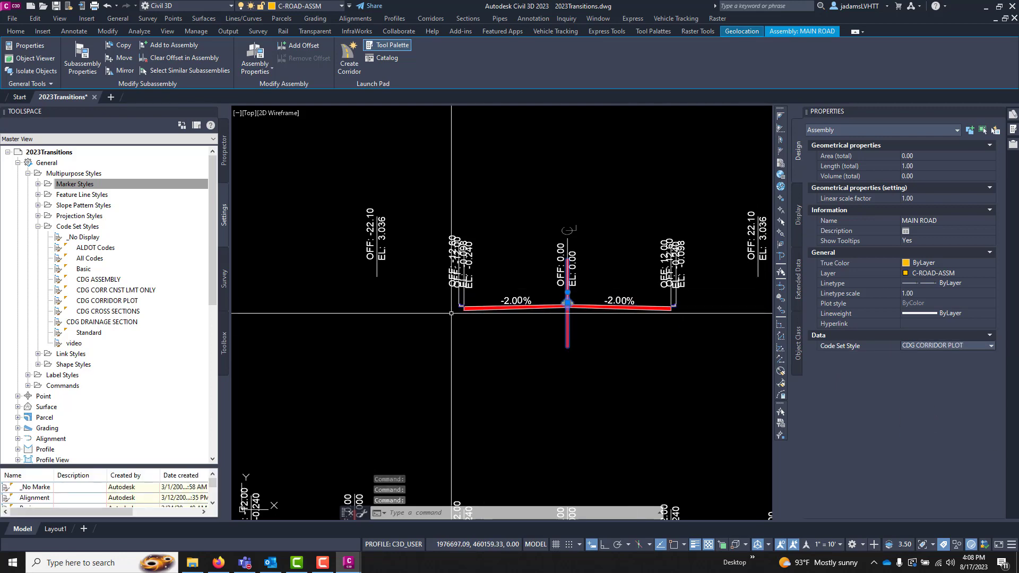
pyautogui.press('Escape')
# Step: Give the MAIN ROAD assembly another code set style, showing OFF/EL labels at crown, ±12.00 edges and ±22.10 daylight points
pyautogui.scroll(-3, 455, 273)
pyautogui.scroll(3, 527, 298)
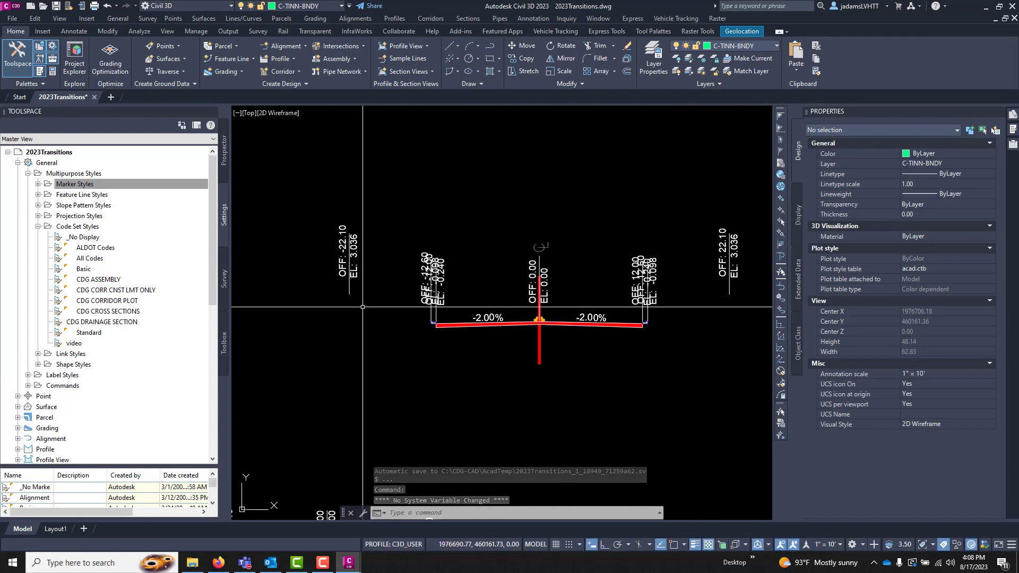
pyautogui.click(540, 342)
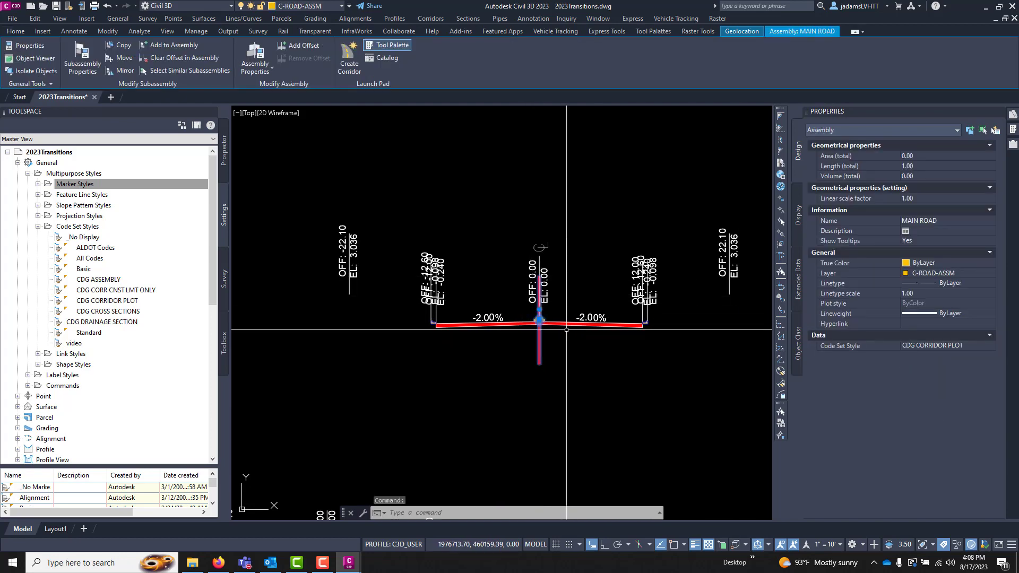
pyautogui.click(921, 344)
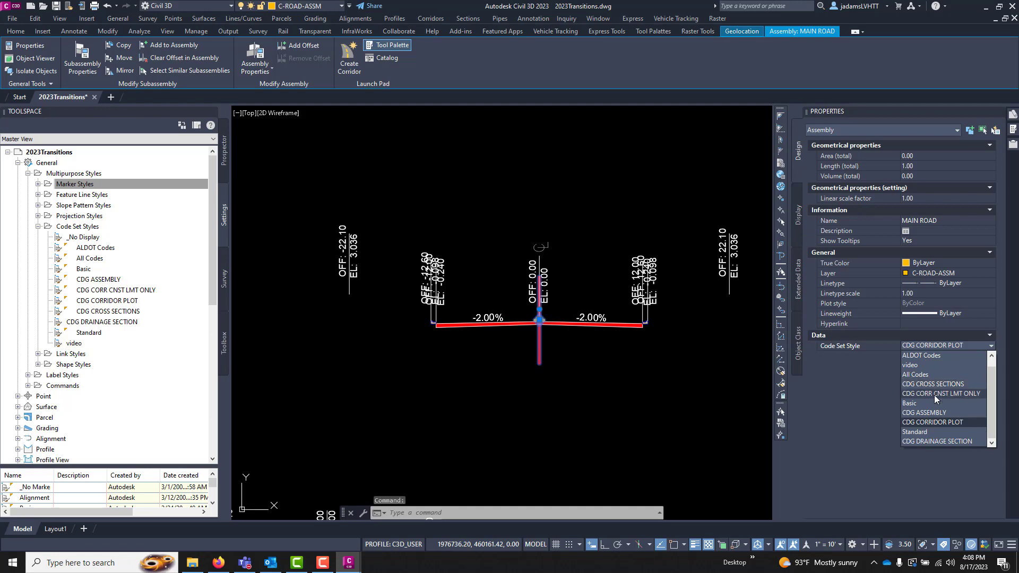
pyautogui.click(932, 413)
pyautogui.press('Escape')
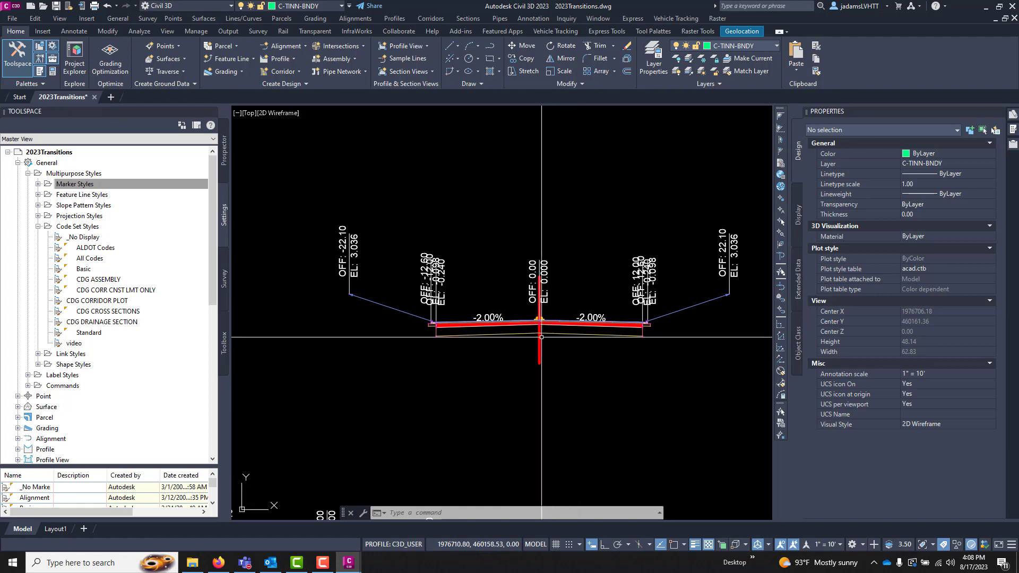
pyautogui.scroll(3, 531, 329)
pyautogui.scroll(-3, 472, 290)
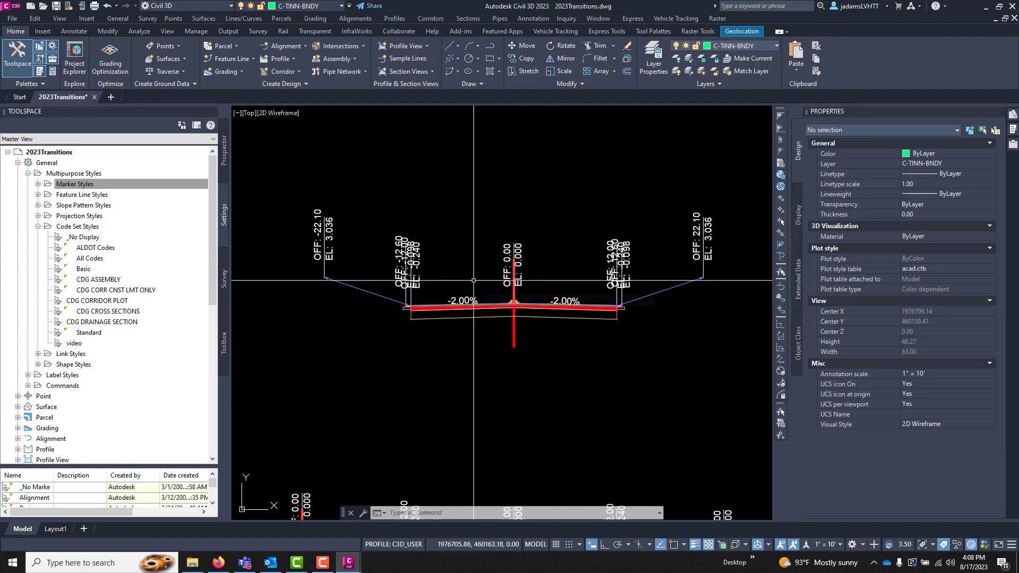